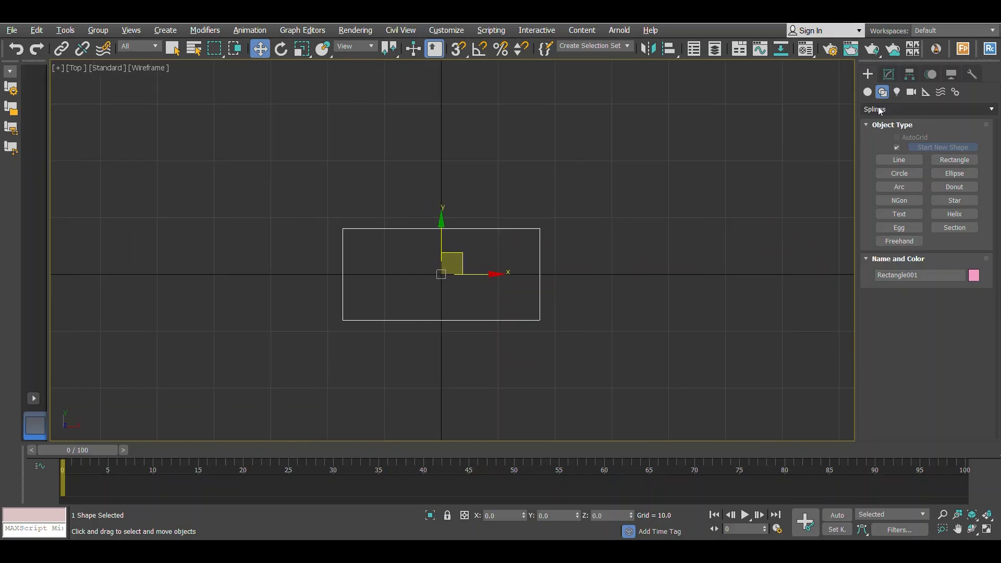
Round the corners of the selected rectangle by raising its corner radius
click(889, 74)
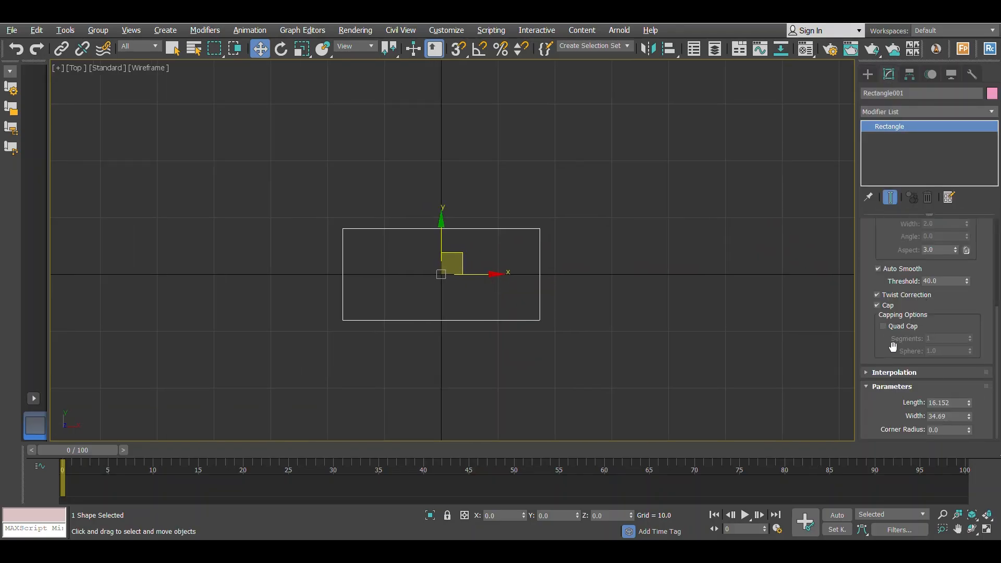
drag(969, 431, 958, 278)
key(alt+w)
key(alt+w)
alt+middle_drag(518, 262, 501, 297)
Apply an Extrude modifier to the rounded rectangle with an amount of 38.5
click(894, 108)
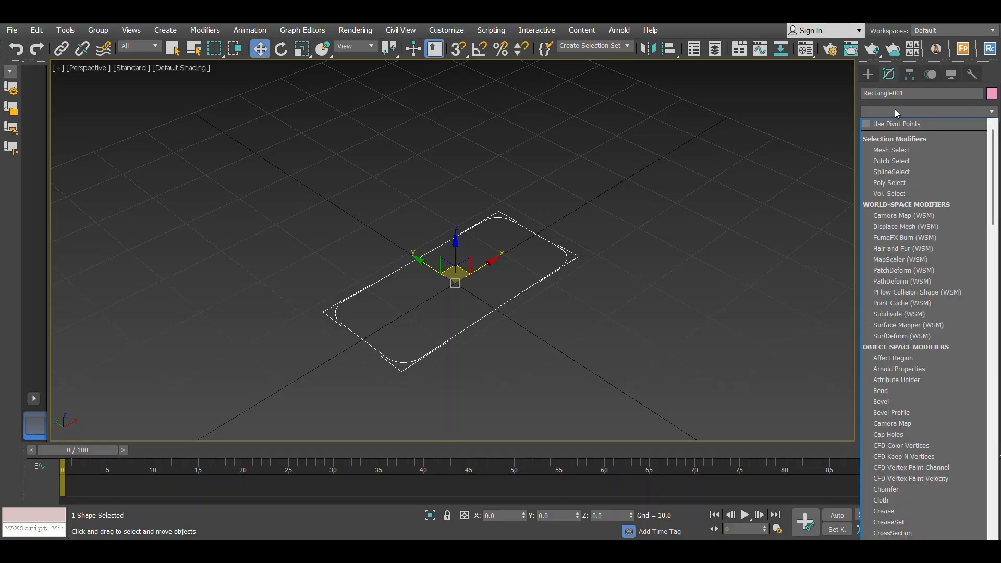
scroll(894, 109, down, 15)
click(894, 127)
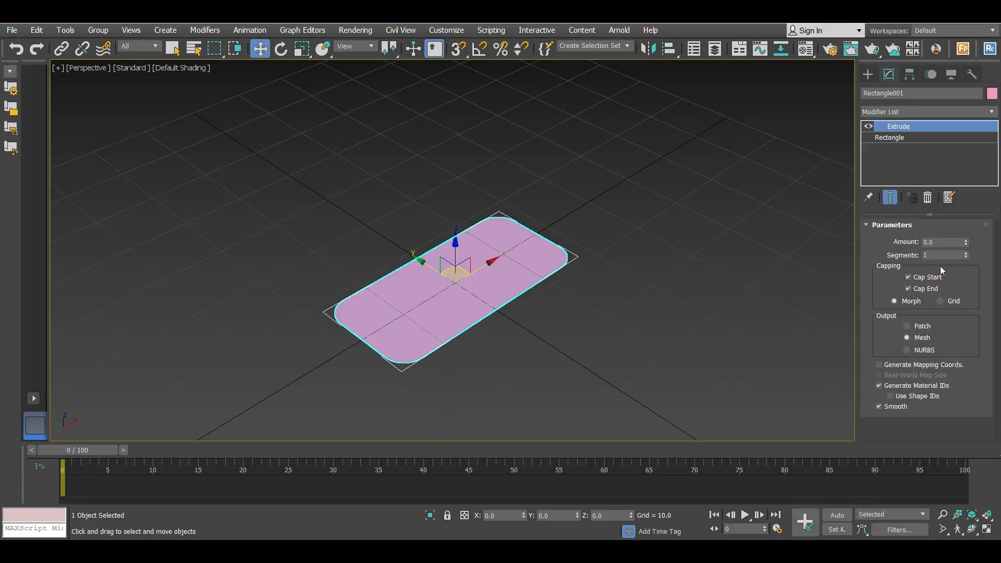
drag(968, 248, 952, 203)
scroll(485, 218, down, 2)
alt+middle_drag(485, 218, 371, 217)
In the Top view, draw an open five-point half-hexagon line inside the rectangle, from the vertical axis to a tip about 10.3 units left
key(alt+w)
middle_click(252, 176)
key(alt+w)
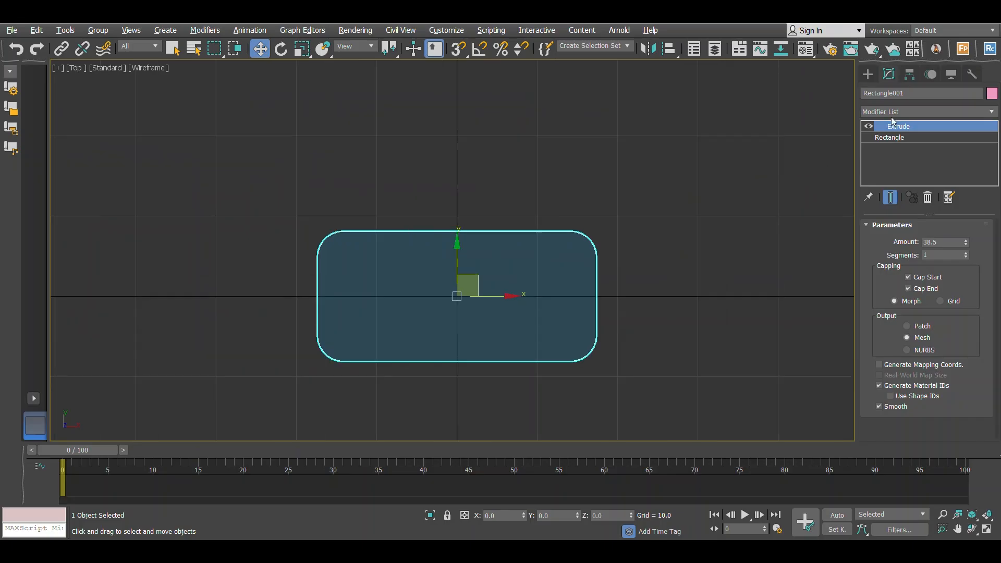
click(867, 74)
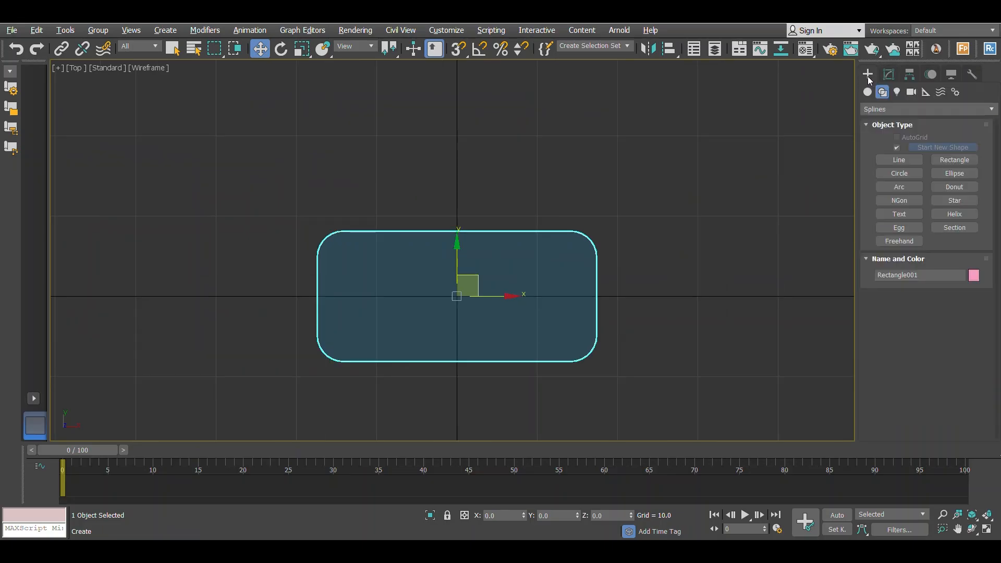
click(897, 160)
scroll(376, 243, up, 2)
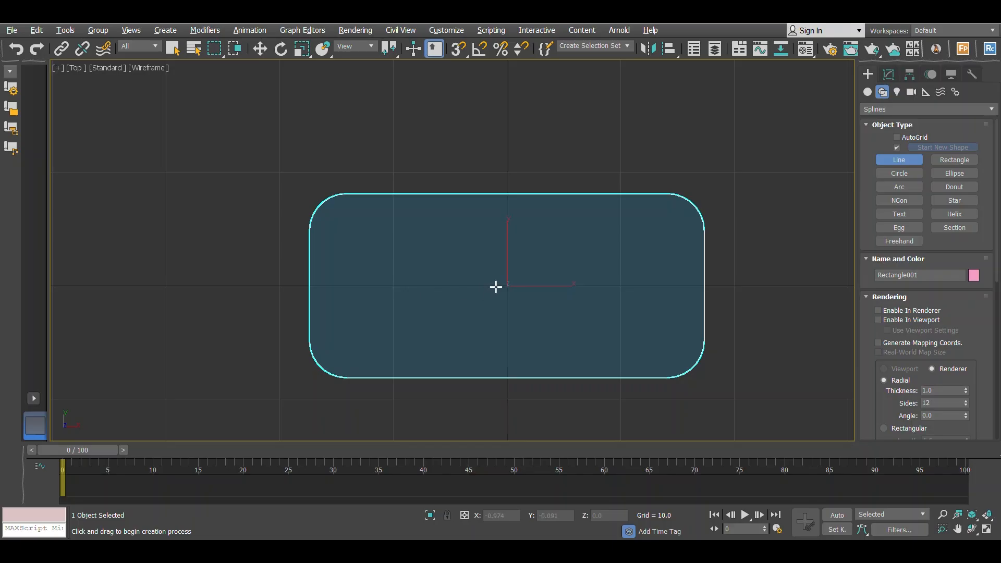
scroll(496, 287, up, 2)
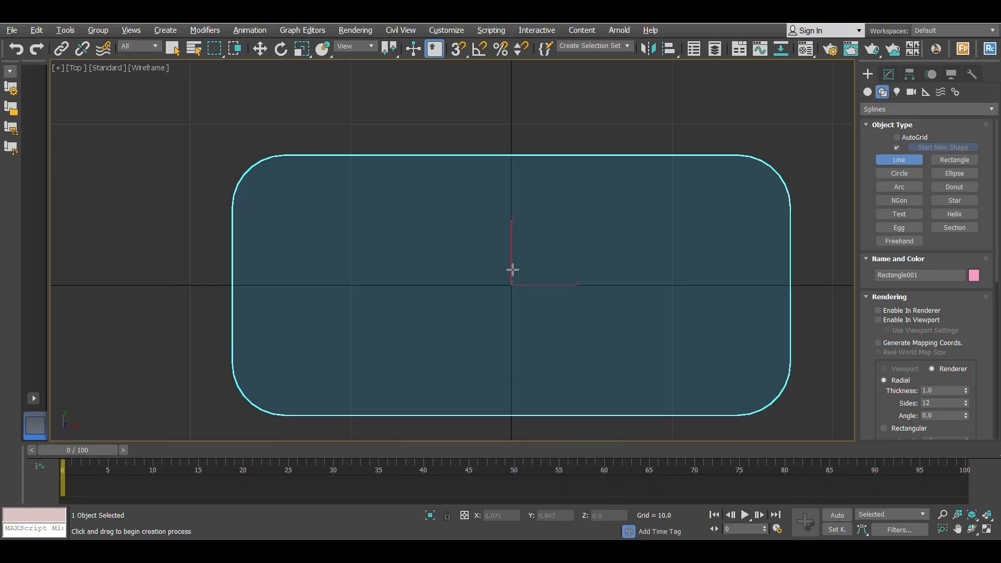
click(509, 235)
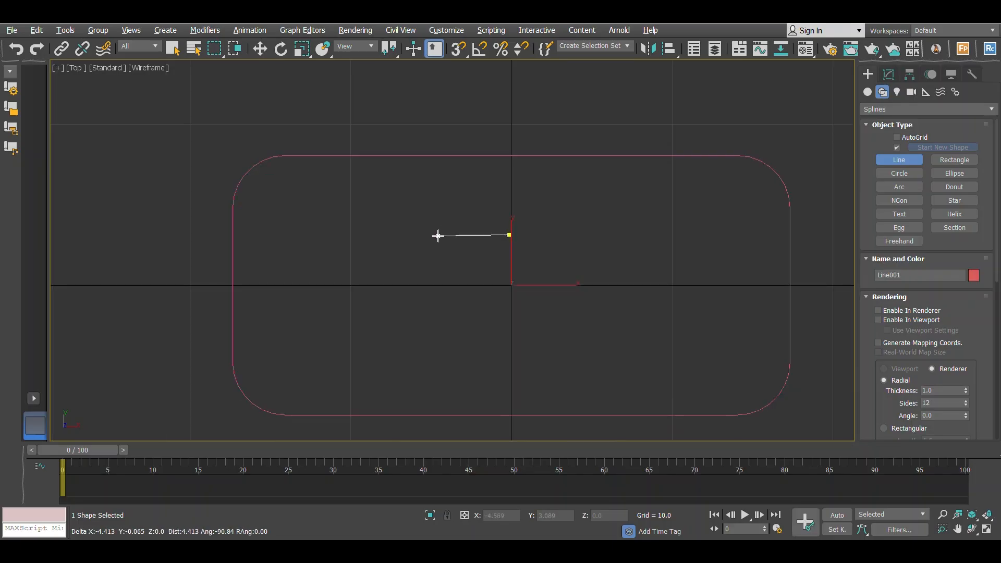
click(391, 235)
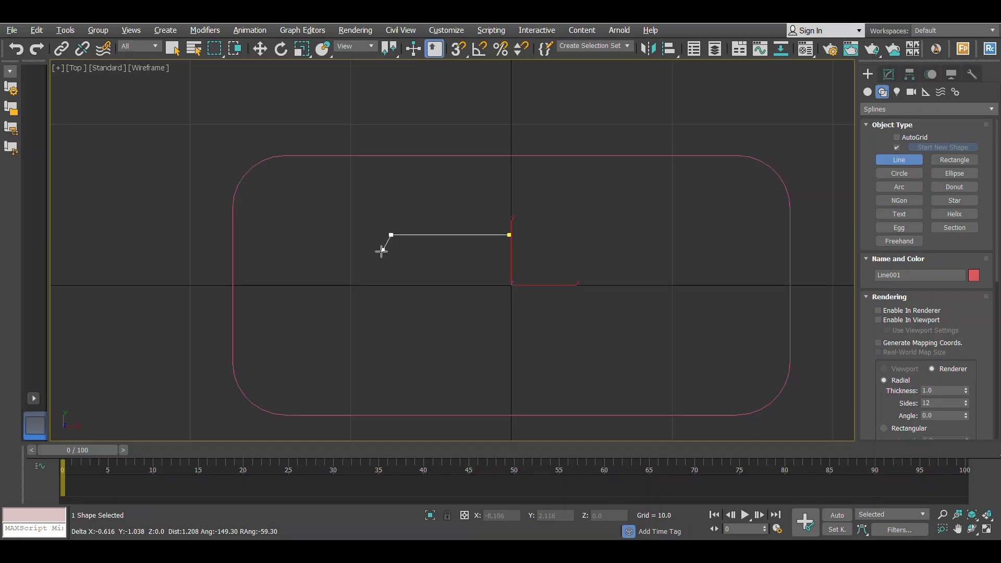
click(345, 284)
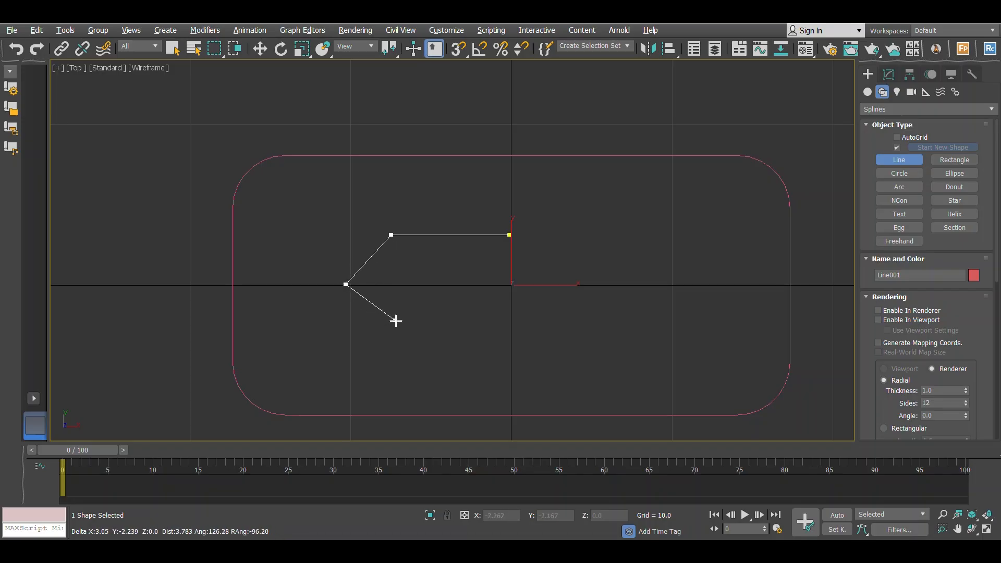
click(397, 327)
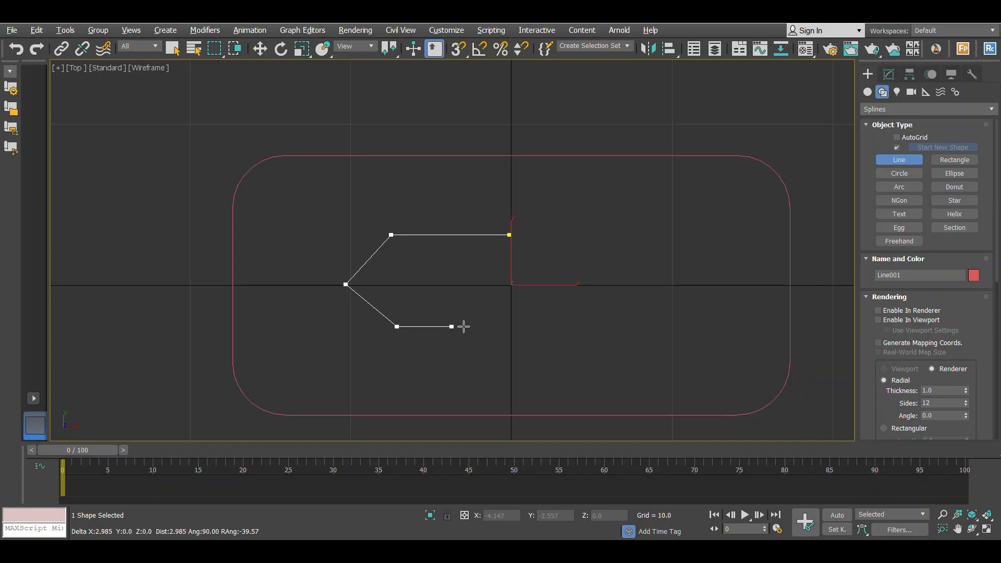
click(511, 327)
right_click(545, 311)
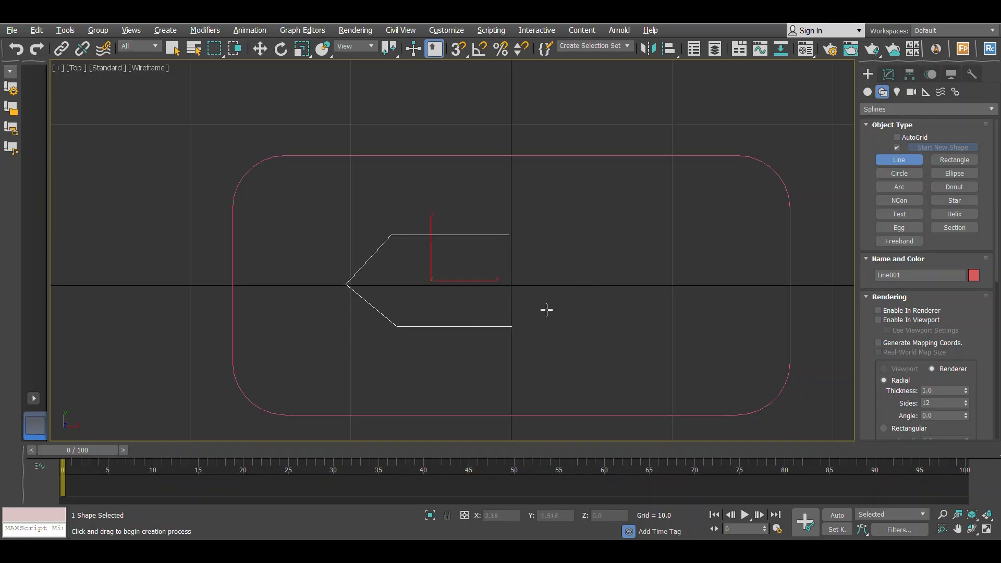
Fillet the three corner vertices of the half-hexagon line slightly, leaving its two open ends sharp
click(889, 74)
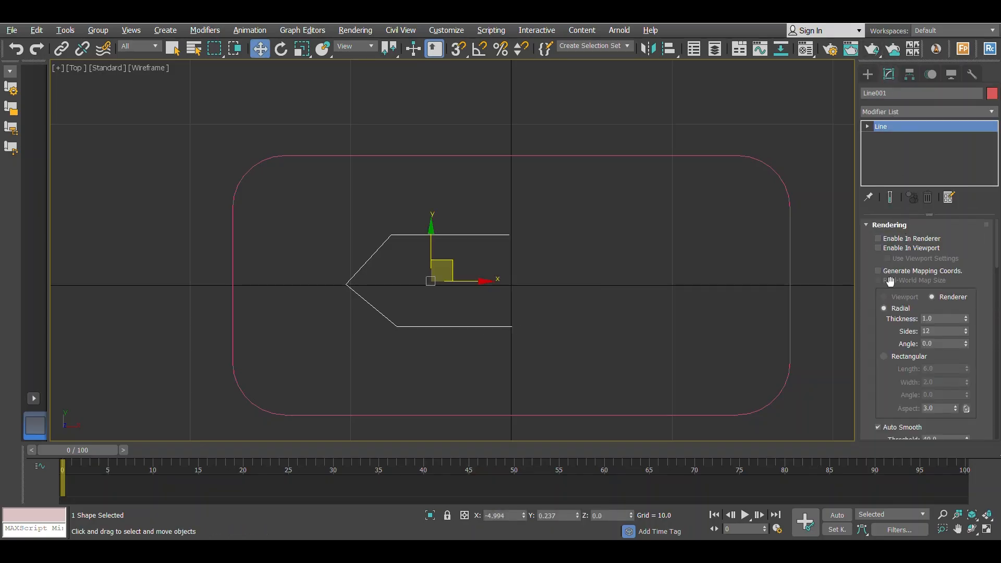
click(868, 127)
click(874, 137)
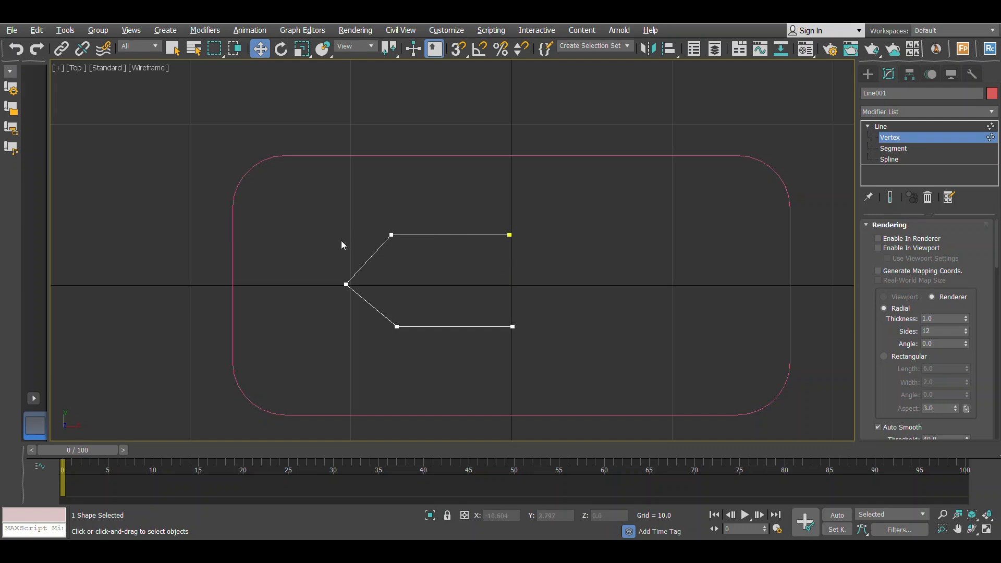
drag(367, 303, 367, 304)
scroll(912, 369, down, 10)
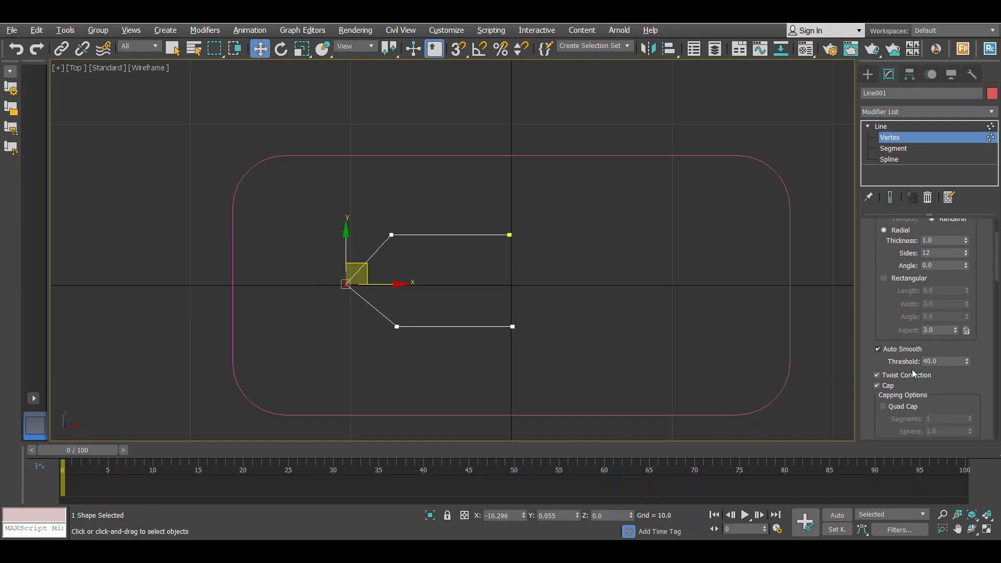
scroll(911, 367, down, 10)
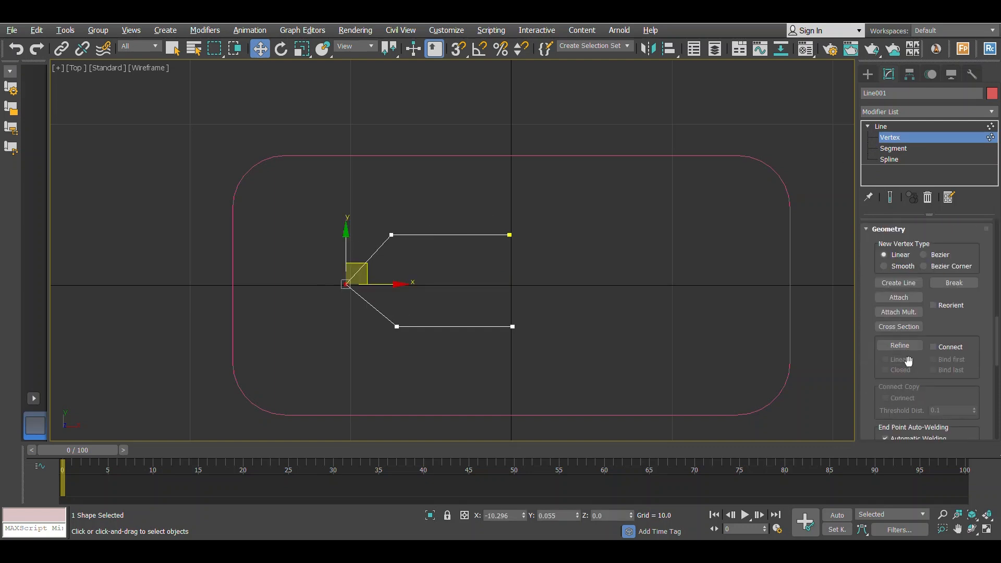
click(905, 386)
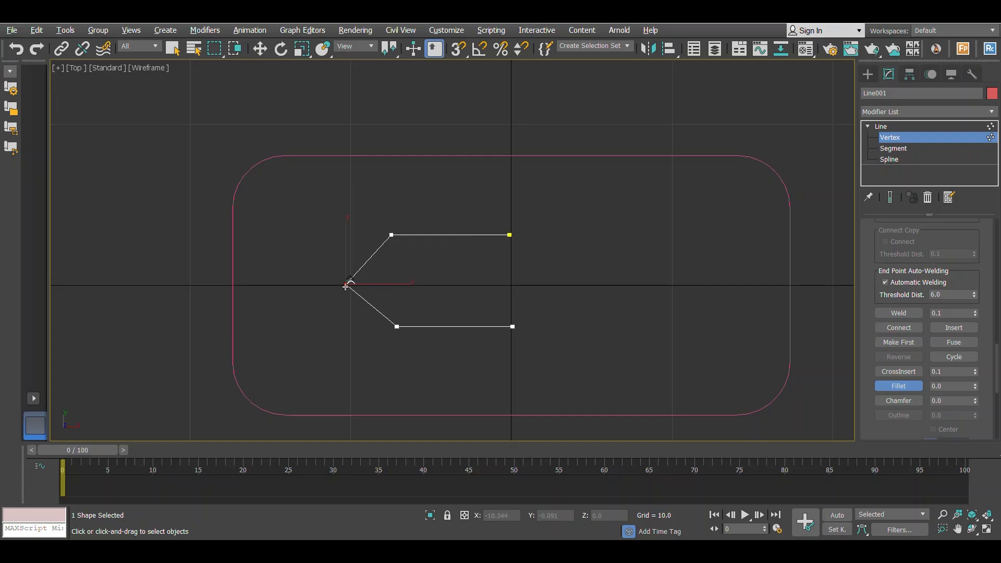
drag(345, 286, 342, 274)
drag(418, 374, 418, 374)
drag(392, 235, 391, 229)
key(w)
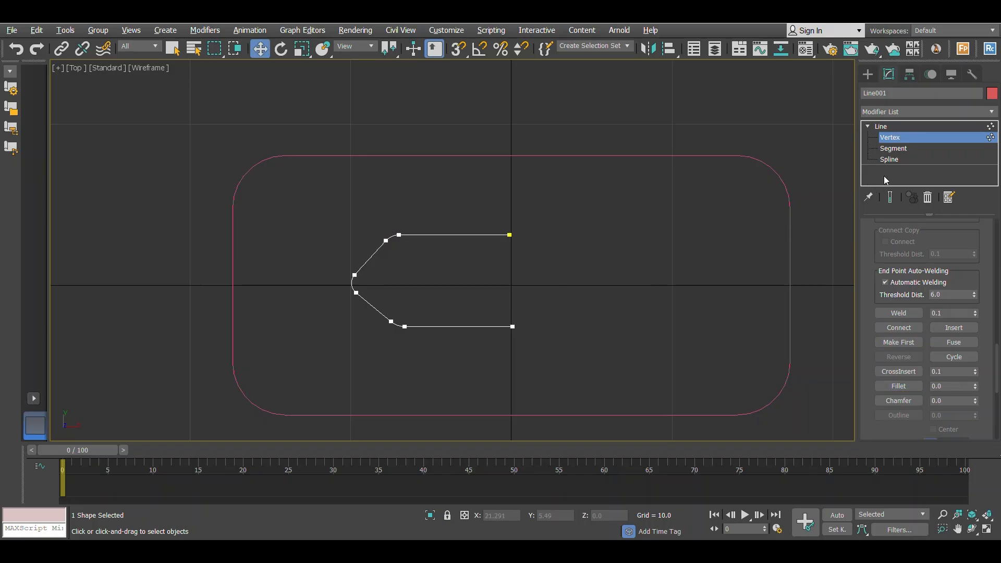
Mirror a copy of the spline horizontally and move it along X until both halves meet in a closed hexagonal outline
key(3)
click(447, 235)
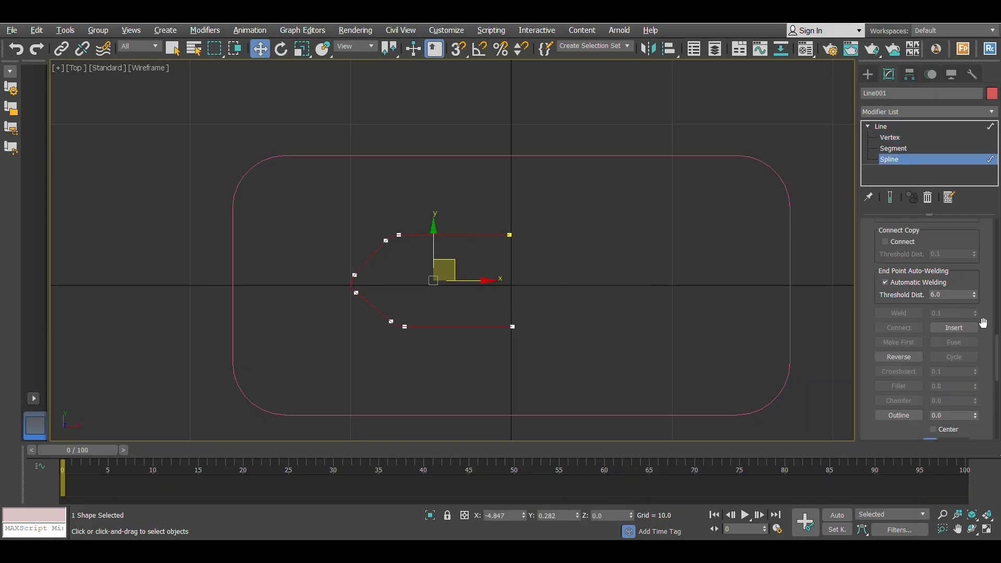
scroll(983, 323, down, 5)
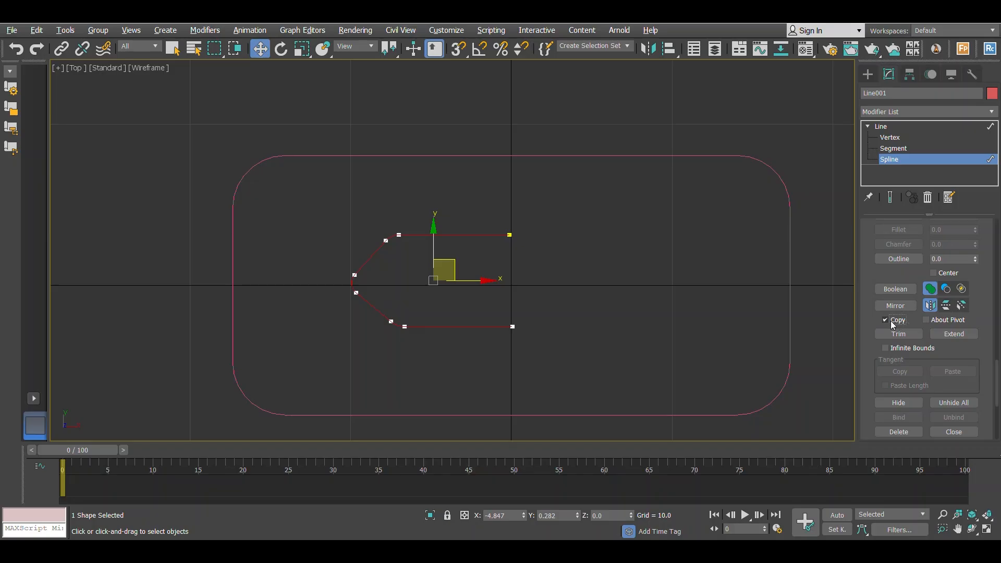
click(896, 306)
scroll(964, 293, up, 6)
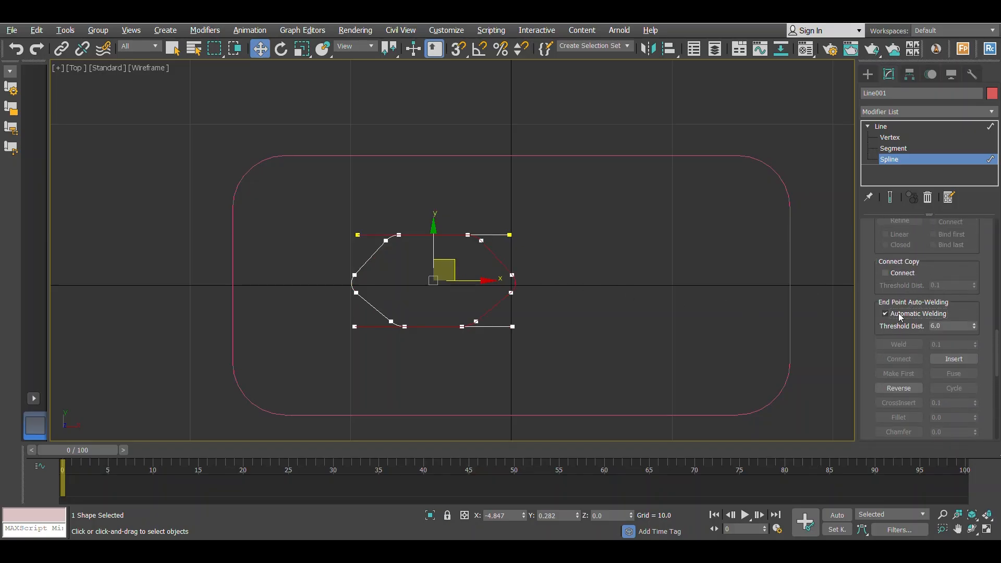
drag(467, 280, 619, 280)
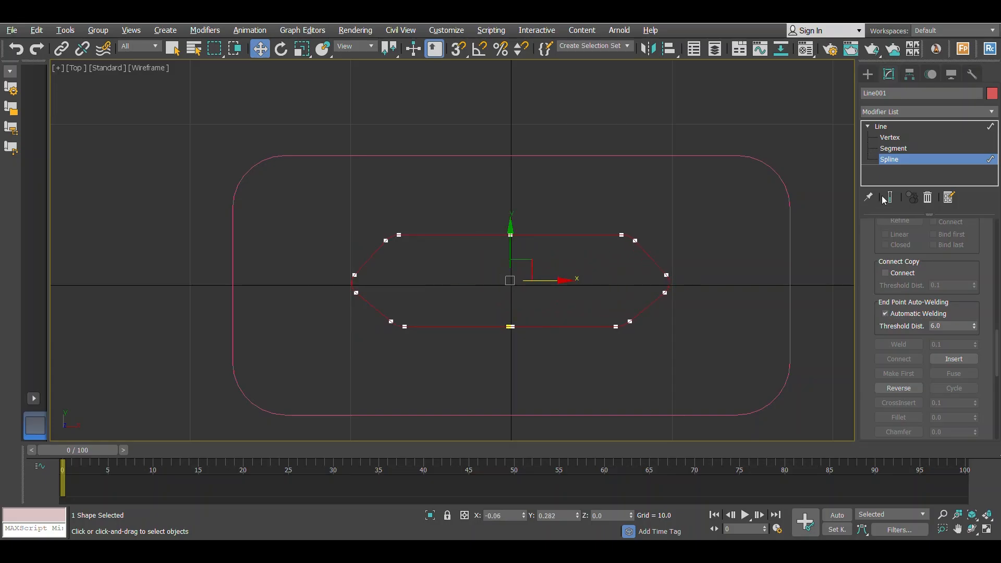
key(1)
scroll(583, 300, up, 2)
click(480, 338)
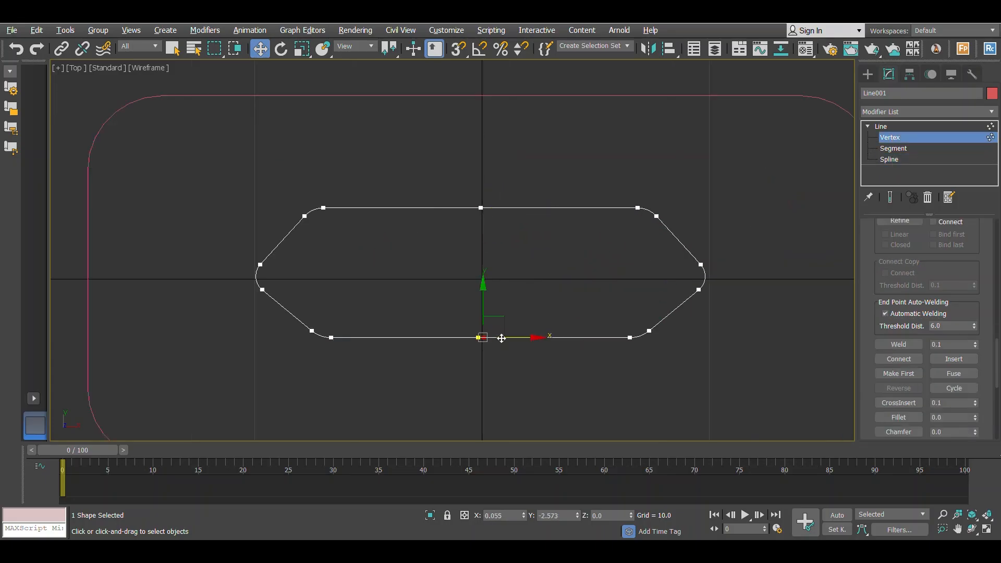
click(515, 304)
scroll(514, 304, down, 4)
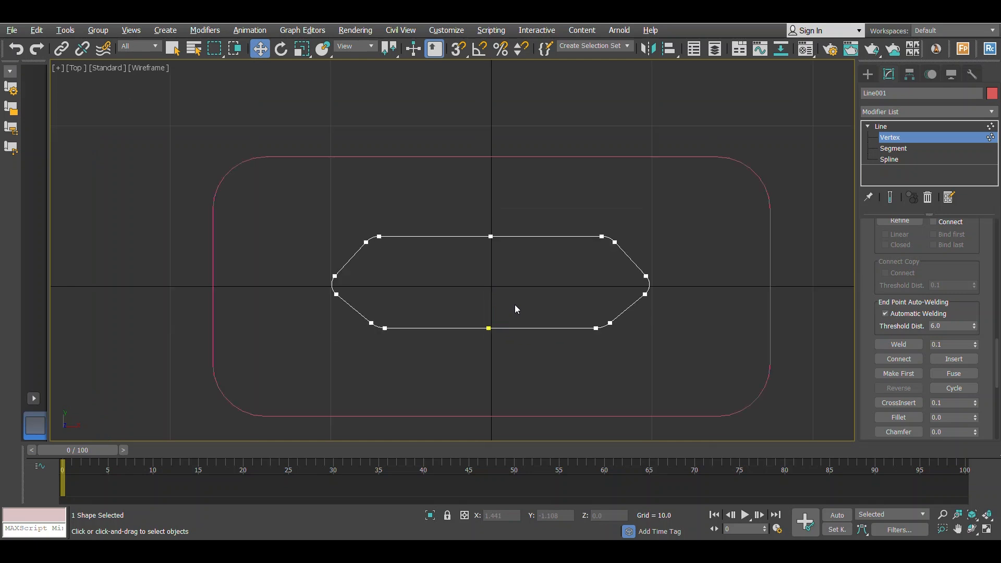
click(894, 136)
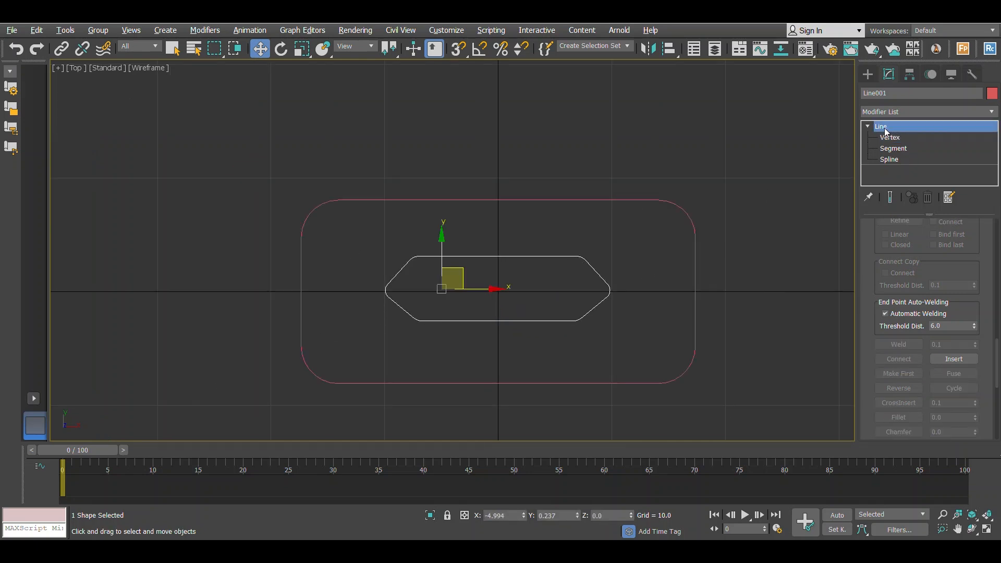
Center the pivot of the hexagonal outline to the object
click(909, 74)
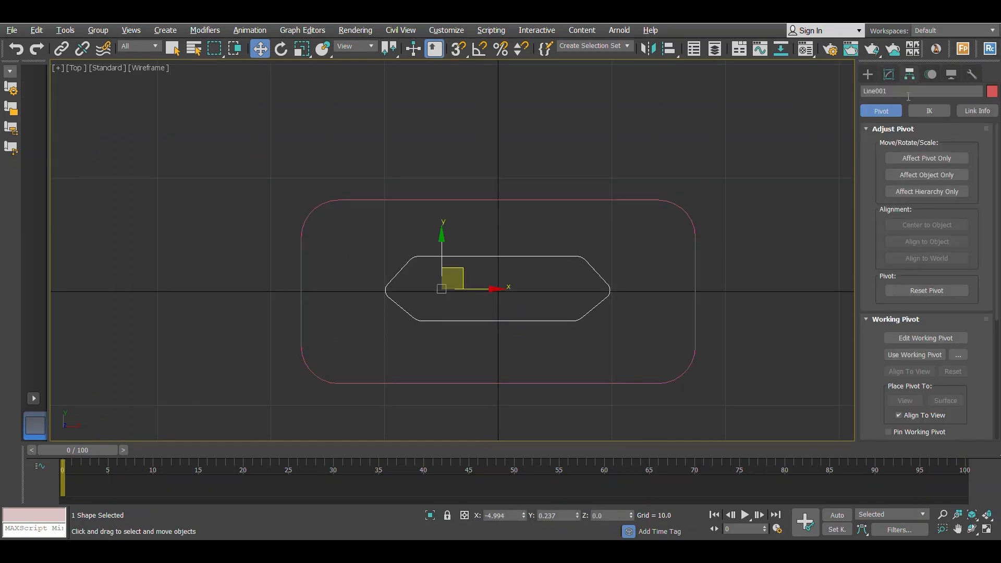
click(910, 158)
click(915, 225)
click(926, 158)
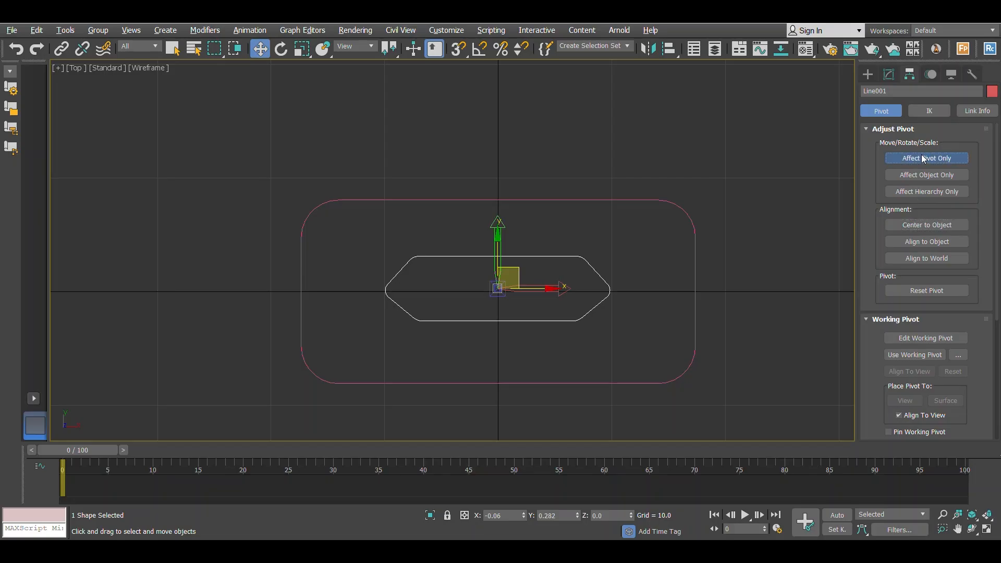
Align the hexagonal outline to the extruded rectangle so their pivots share the same origin
middle_drag(625, 163, 614, 163)
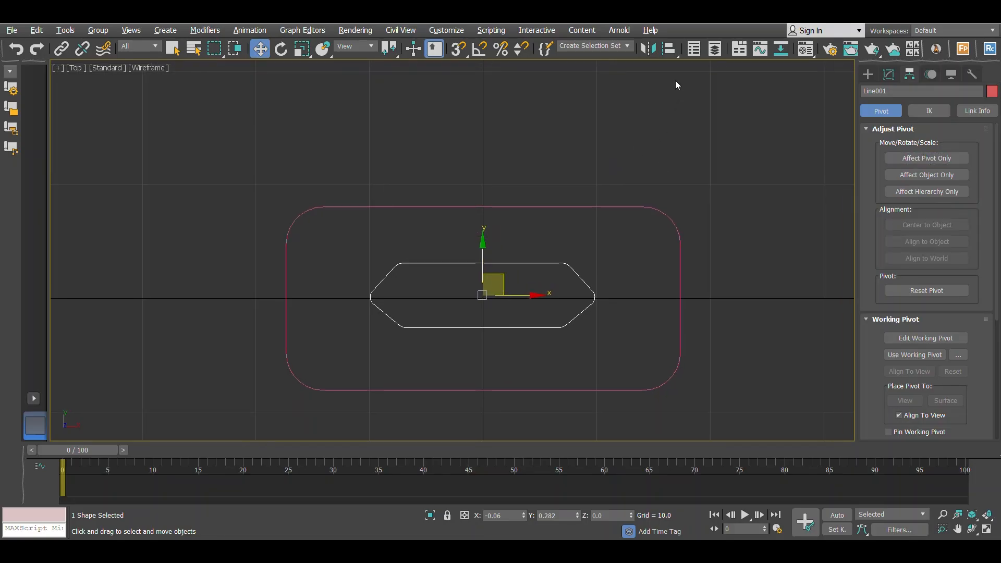
drag(673, 55, 670, 90)
click(579, 207)
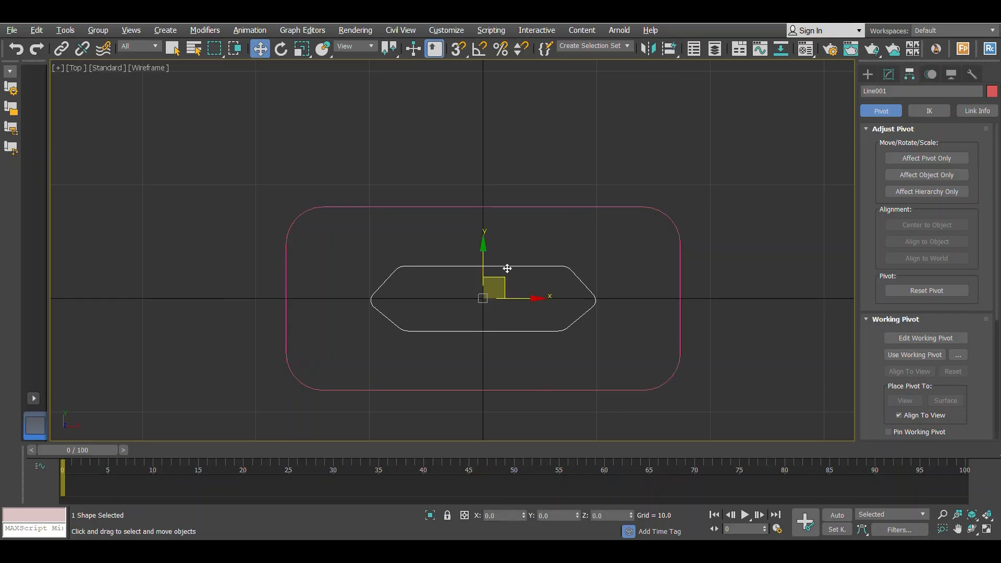
Scale the hexagonal outline uniformly to about 152% so it nearly fills the rounded rectangle
key(r)
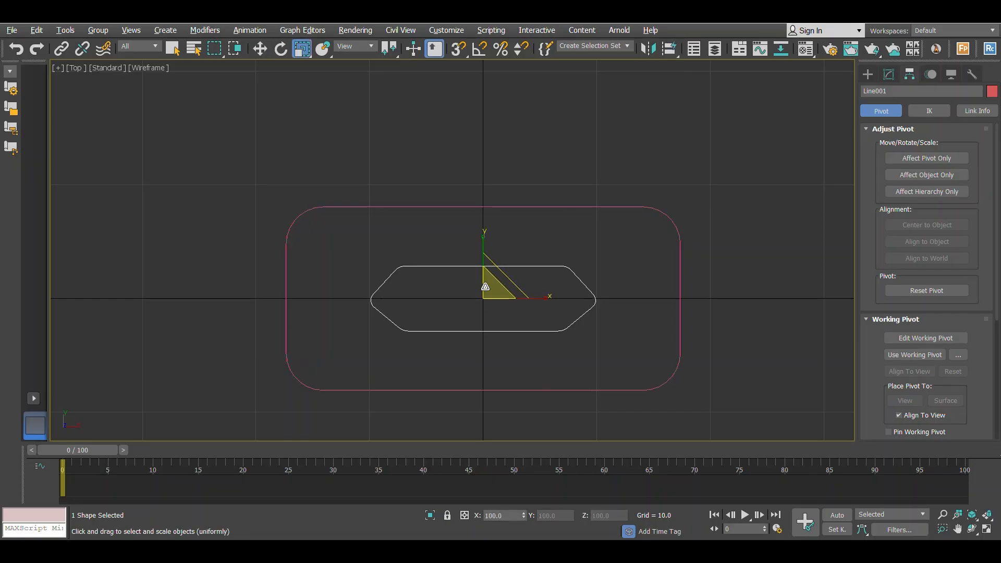
drag(496, 271, 492, 262)
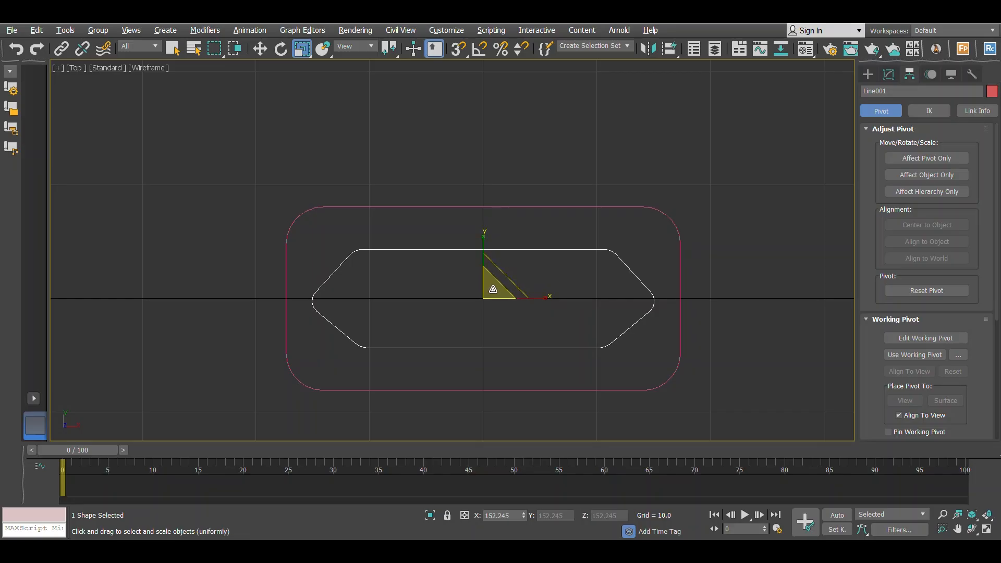
key(w)
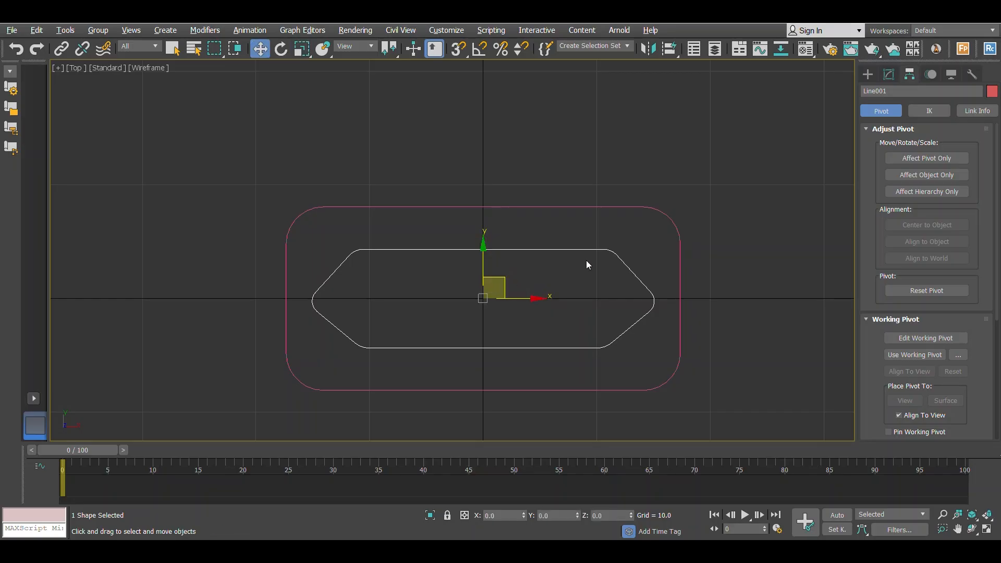
Apply an Extrude modifier to the hexagonal outline with an amount of -10.5 so it projects below the rounded box
key(alt+w)
key(alt+w)
key(alt+w)
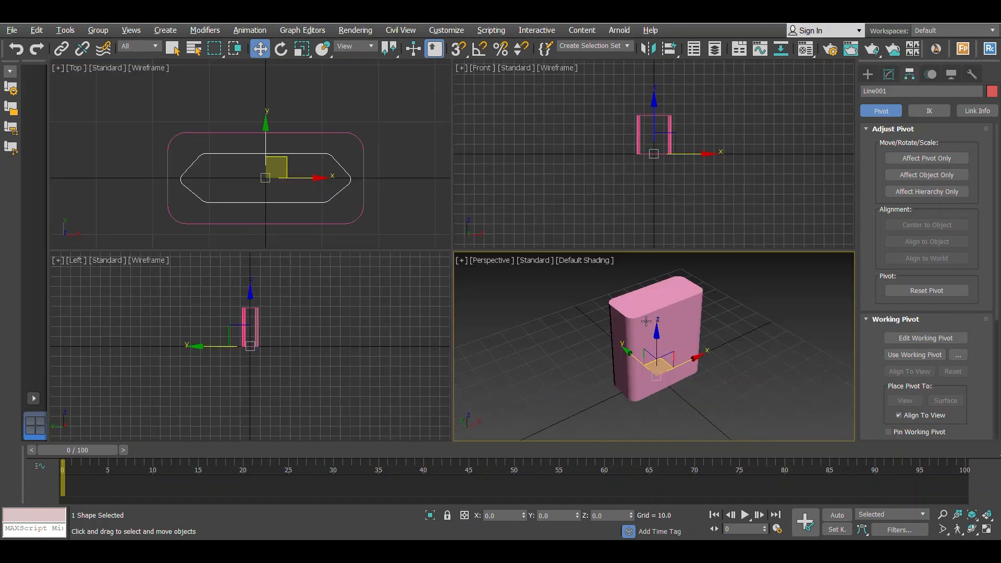
alt+middle_drag(652, 258, 623, 279)
key(alt+w)
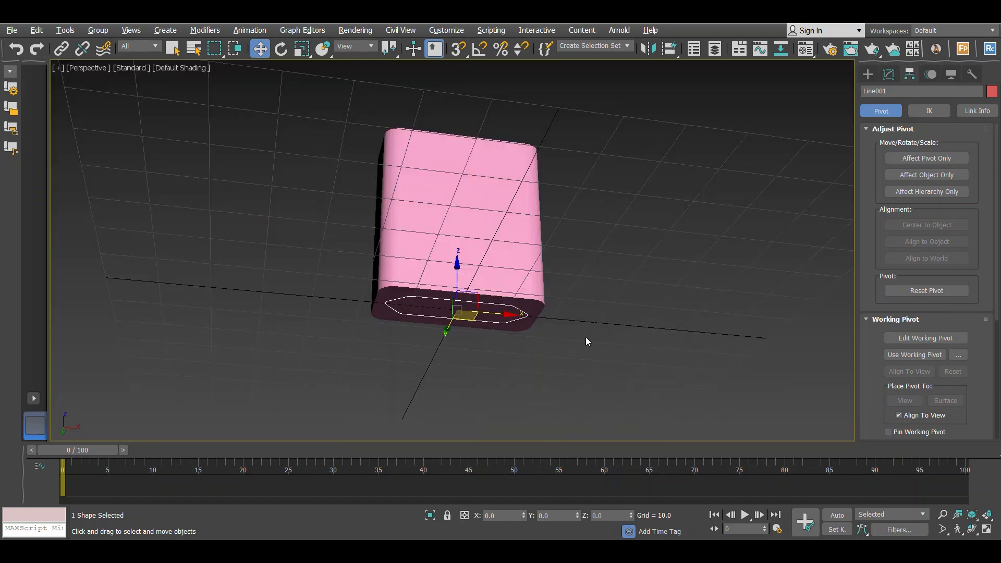
click(889, 75)
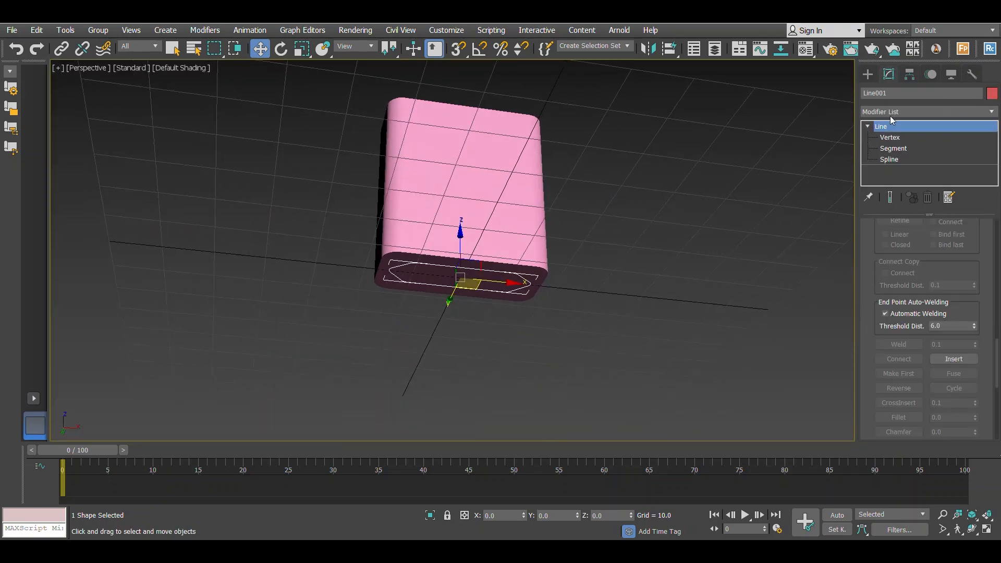
click(907, 106)
text(ex)
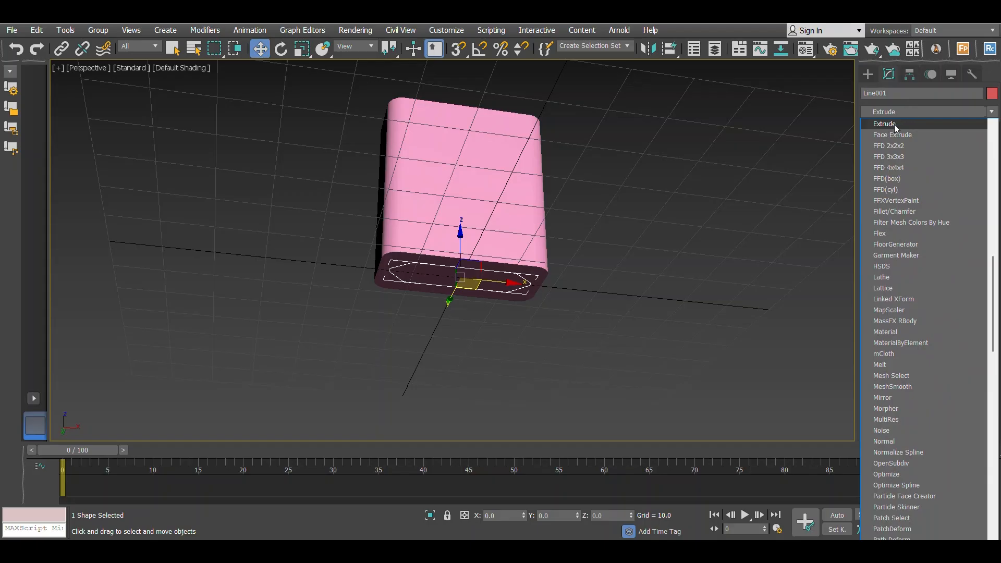
click(894, 124)
key(alt+w)
key(alt+w)
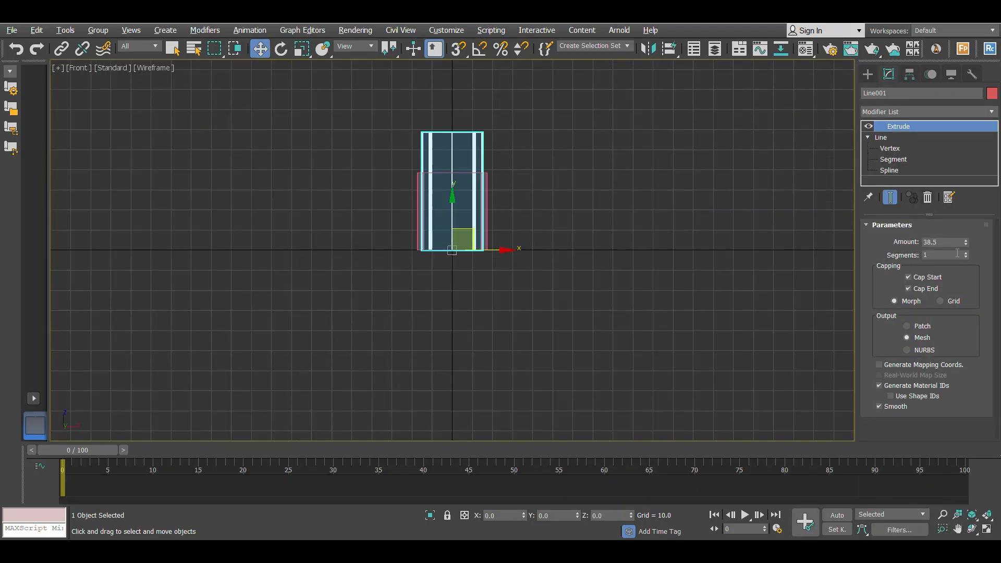
drag(968, 243, 965, 290)
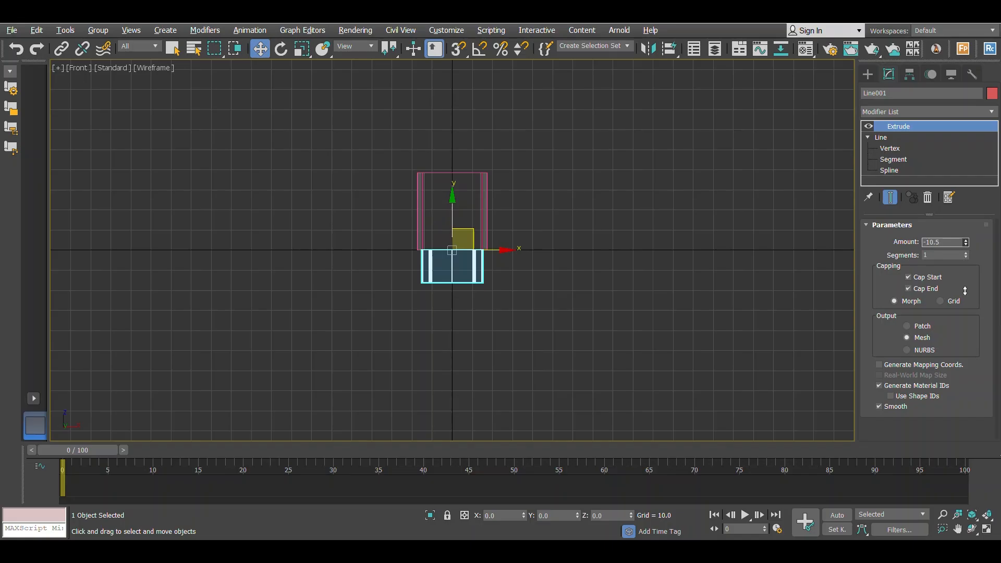
Select both the rounded box and the hexagonal base and assign them the 01 - Default standard material
key(p)
mouse_move(622, 315)
alt+middle_down()
mouse_move(567, 294)
mouse_move(546, 266)
alt+middle_up()
click(546, 266)
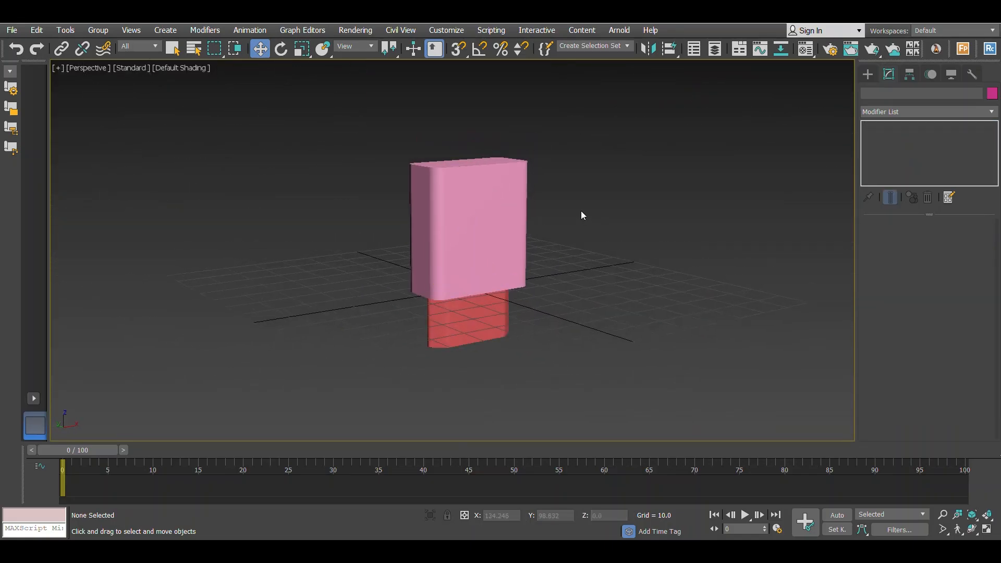
drag(572, 217, 493, 335)
key(m)
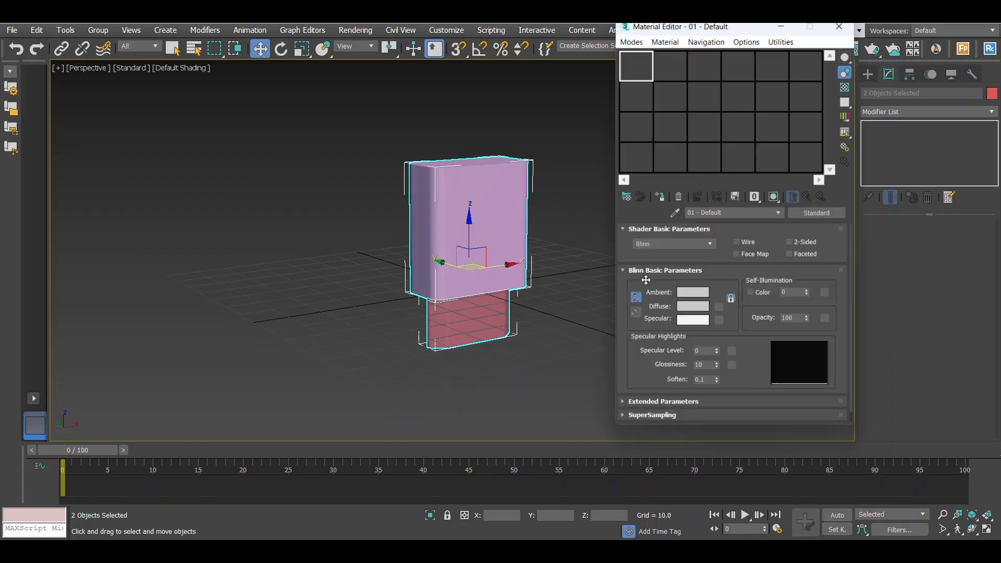
click(660, 197)
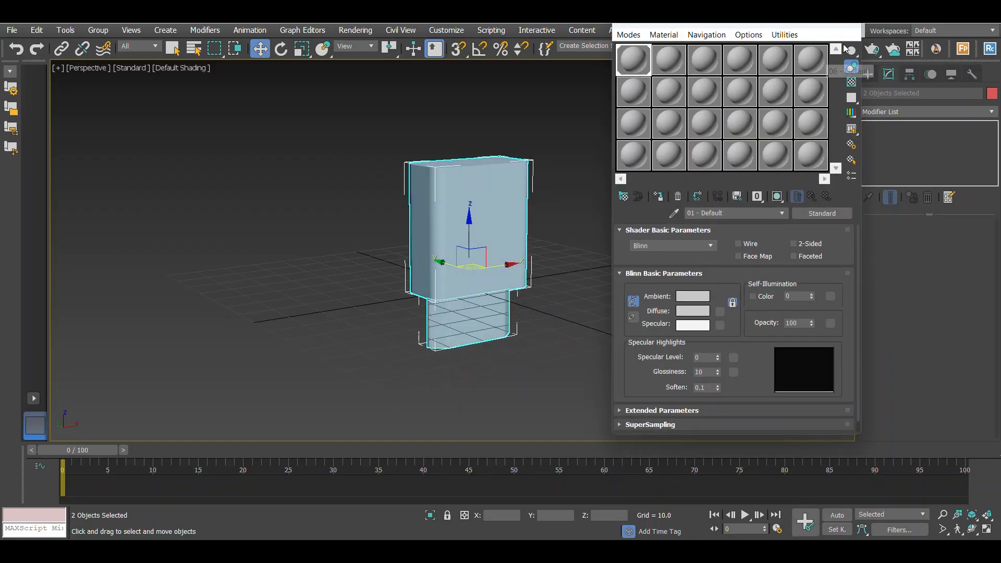
click(826, 100)
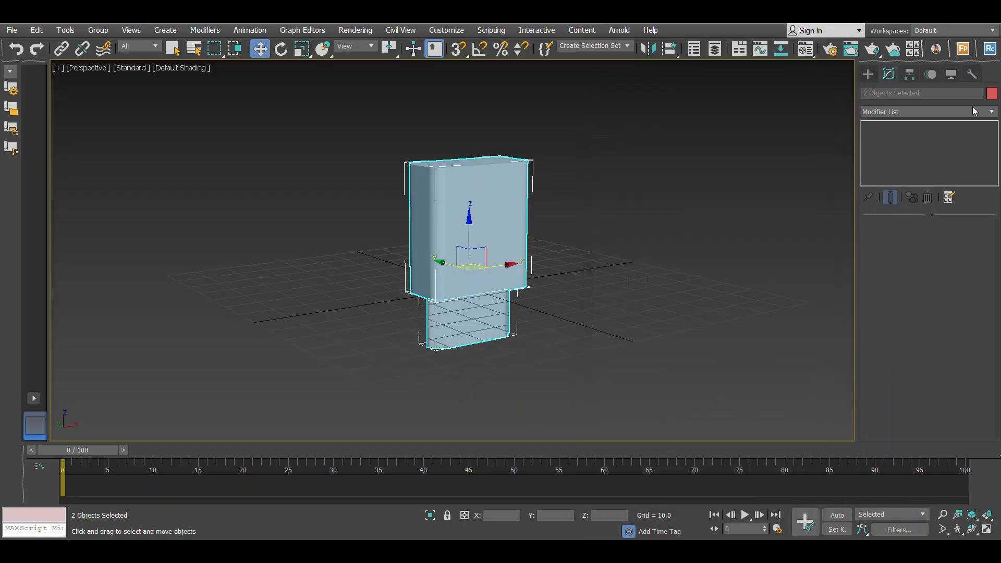
Set the object color of both selected bodies to black
click(992, 94)
click(608, 310)
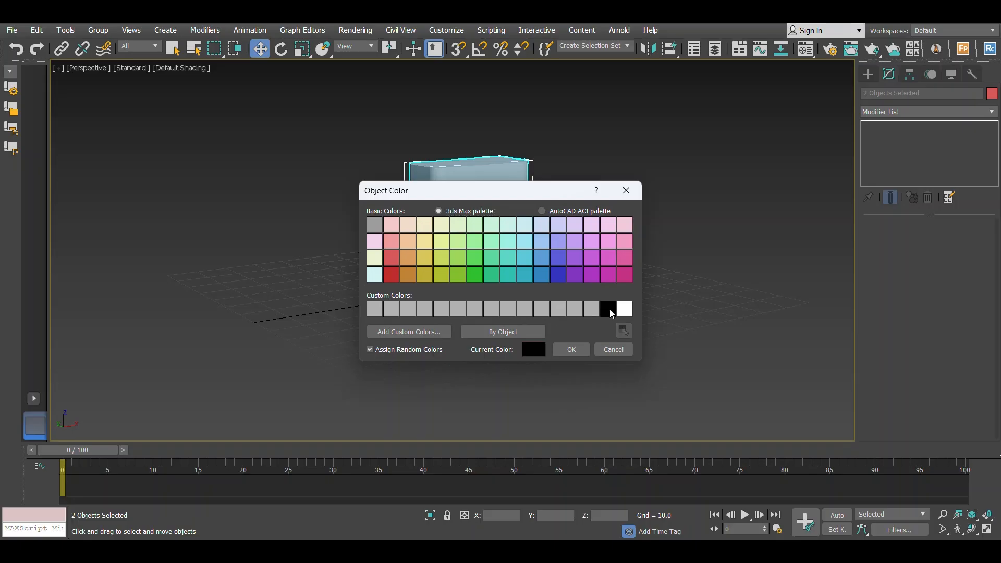
click(571, 351)
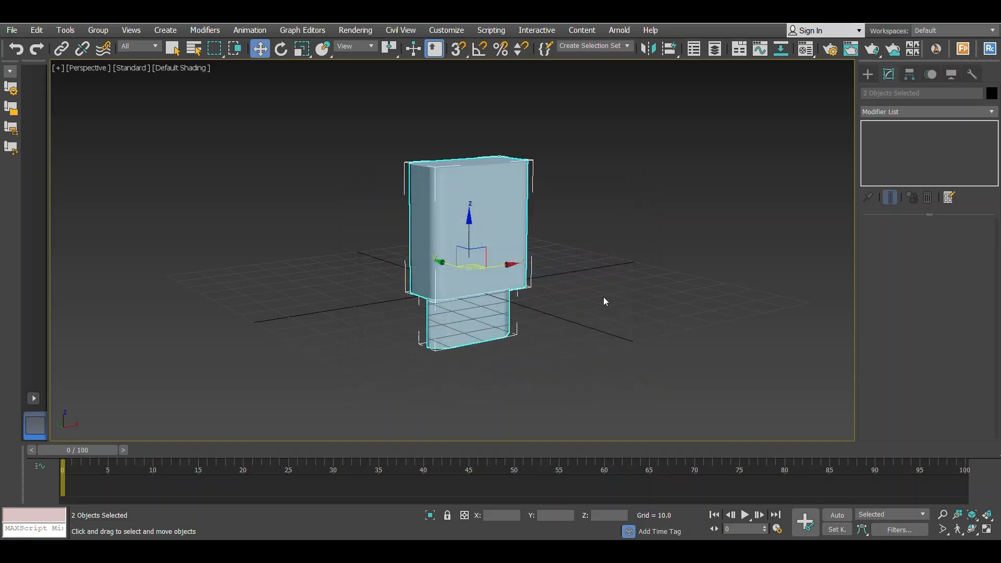
Display the perspective view with edged faces and deselect the bodies
click(177, 68)
click(214, 207)
click(536, 209)
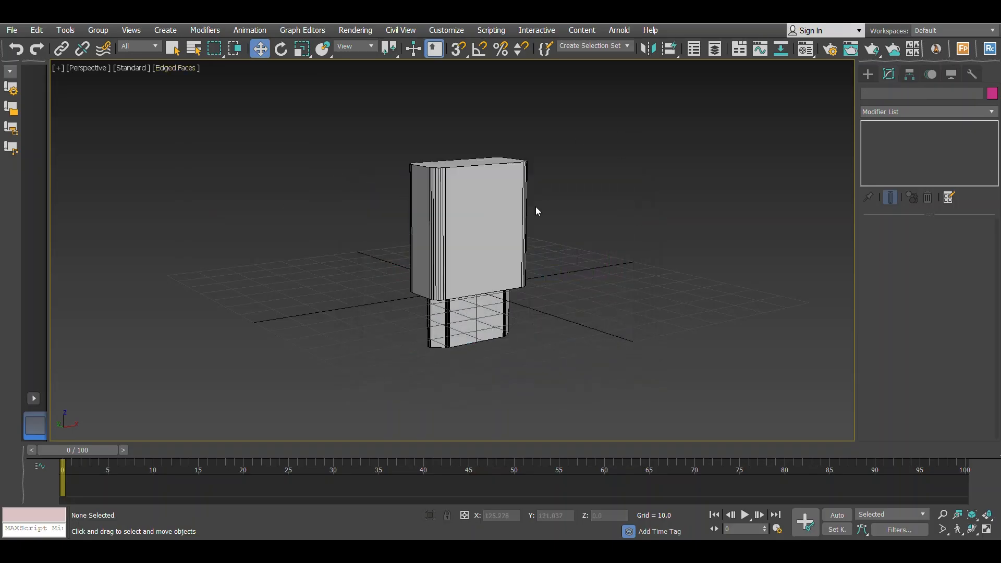
mouse_move(537, 209)
alt+middle_down()
mouse_move(527, 220)
mouse_move(446, 194)
mouse_move(516, 193)
mouse_move(525, 221)
mouse_move(597, 163)
mouse_move(480, 217)
mouse_move(550, 223)
mouse_move(520, 215)
alt+middle_up()
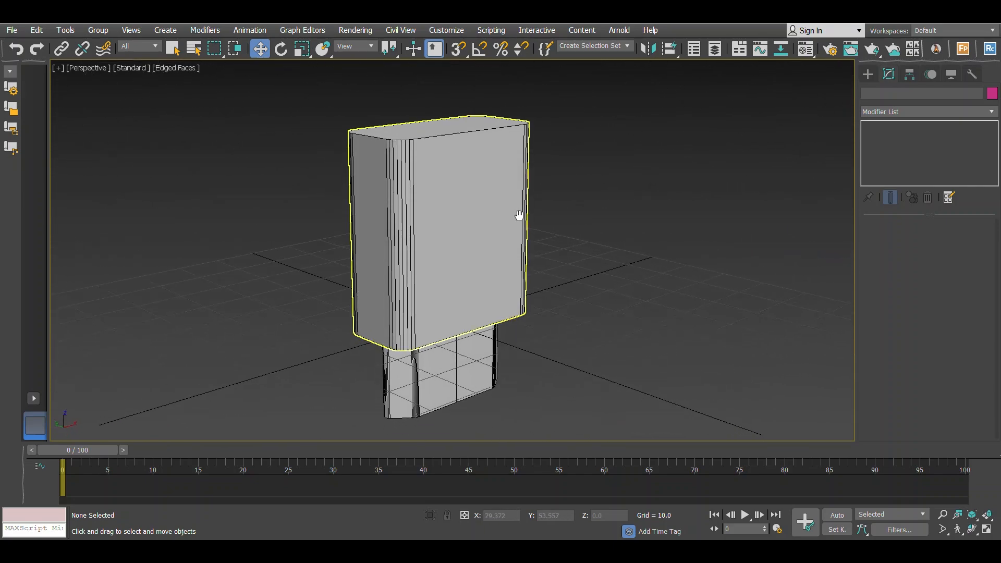
Create a Capsule extended primitive, radius about 0.79 and height about 7.6, on the horizontal axis inside the hexagon's left part in Top view
scroll(519, 216, down, 3)
key(alt+w)
key(alt+w)
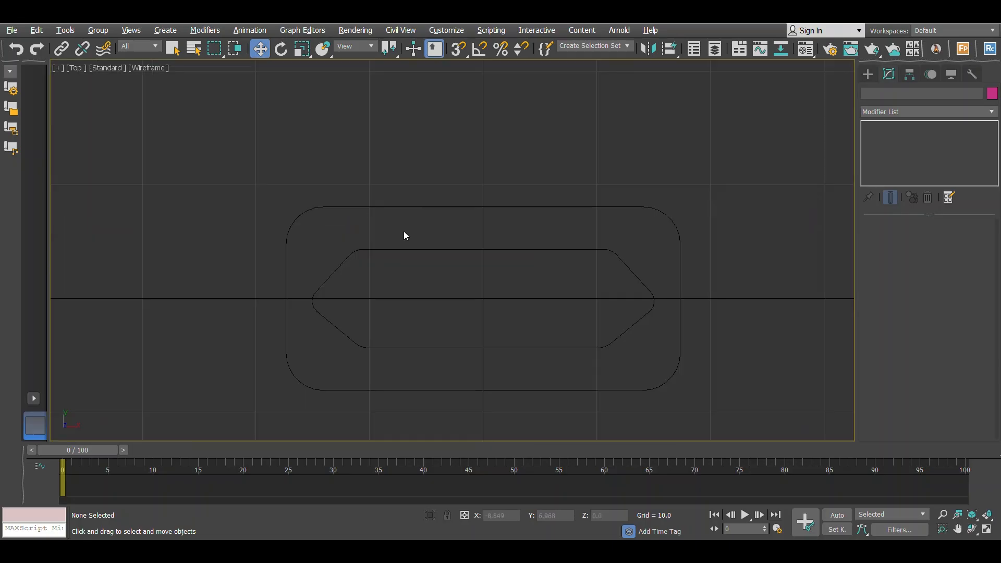
click(867, 74)
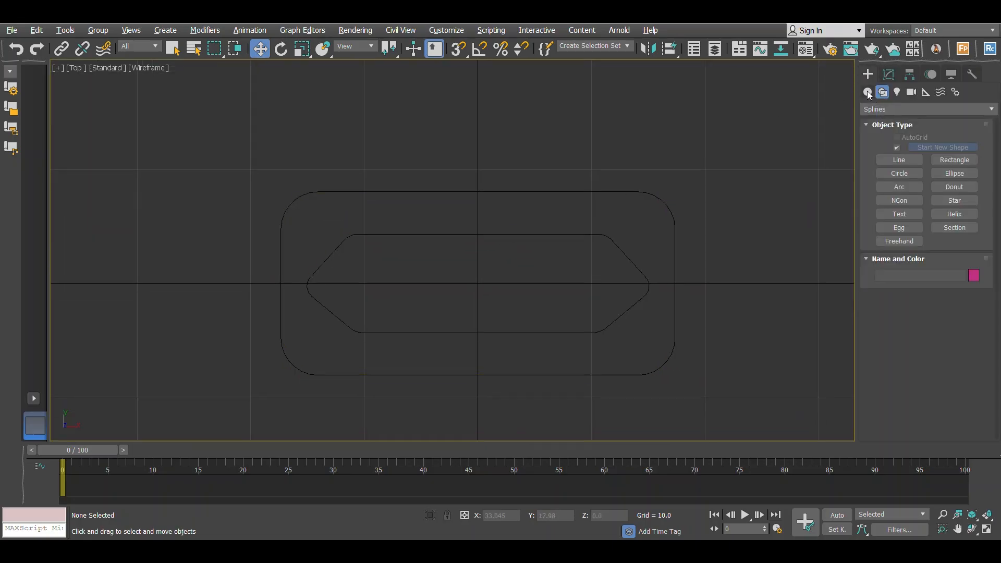
click(867, 92)
click(879, 110)
click(878, 133)
click(953, 176)
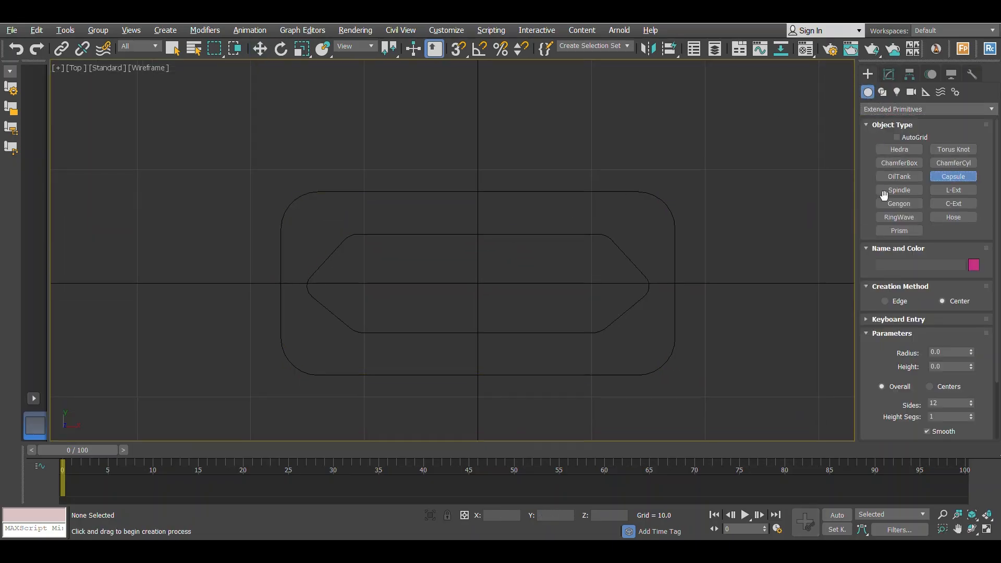
scroll(390, 288, up, 2)
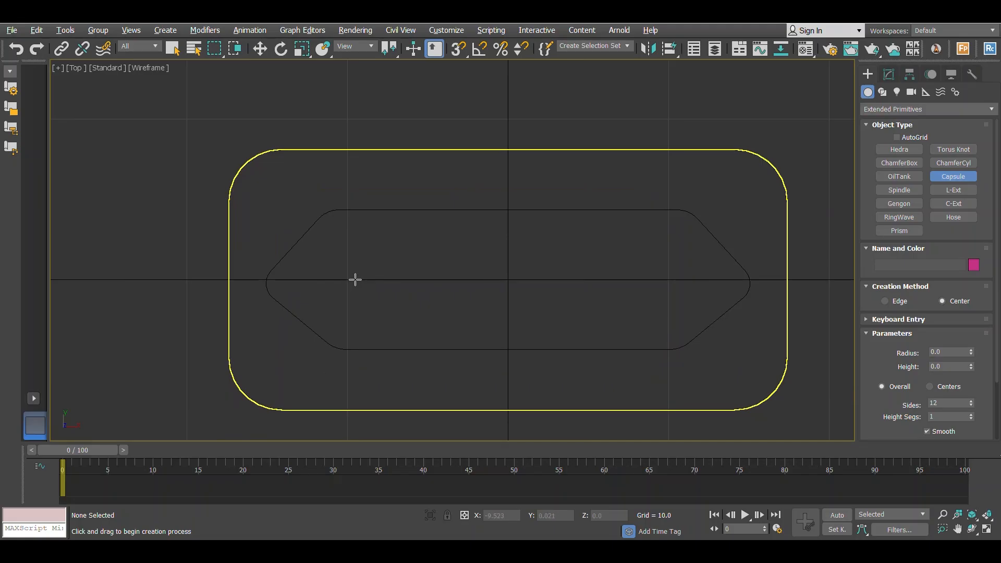
drag(355, 280, 369, 276)
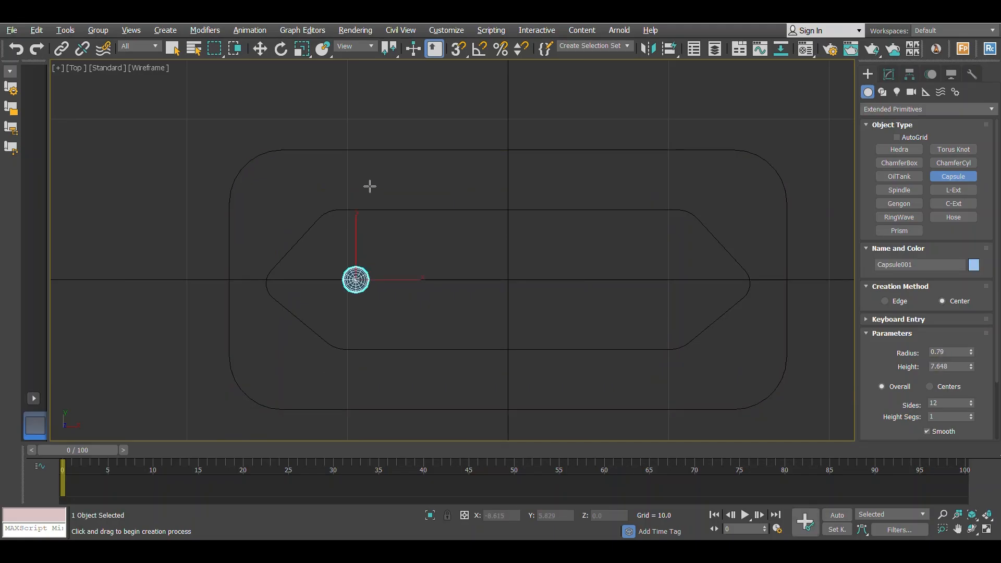
Move the capsule down in Front view to about Z -32.85, below the hexagonal base
key(alt+w)
key(alt+w)
scroll(445, 261, down, 3)
key(w)
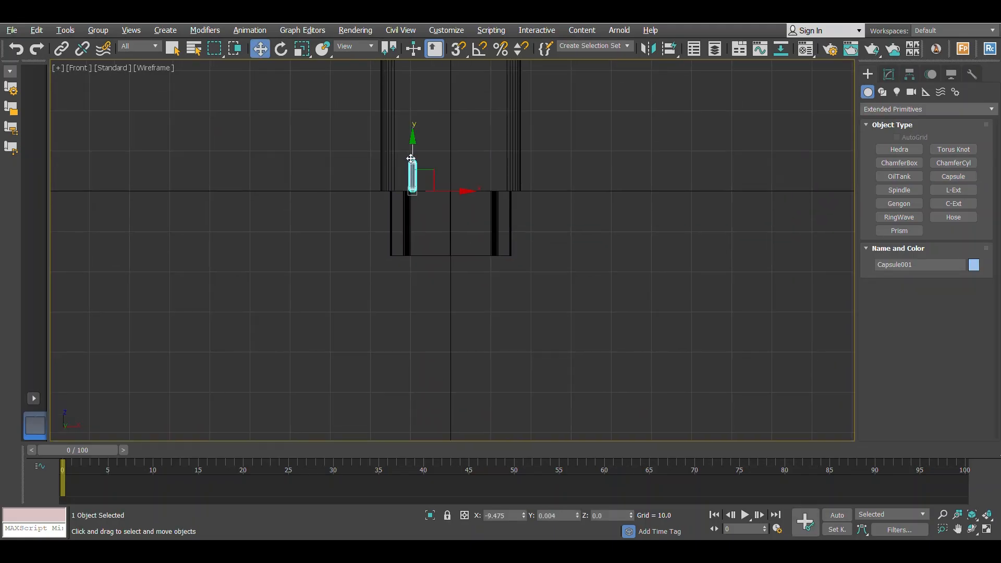
drag(411, 159, 414, 290)
Set the capsule's height to 16.825 and height segments to 2, and shift it to about X -8.62, Z -32.32 against the base
click(890, 74)
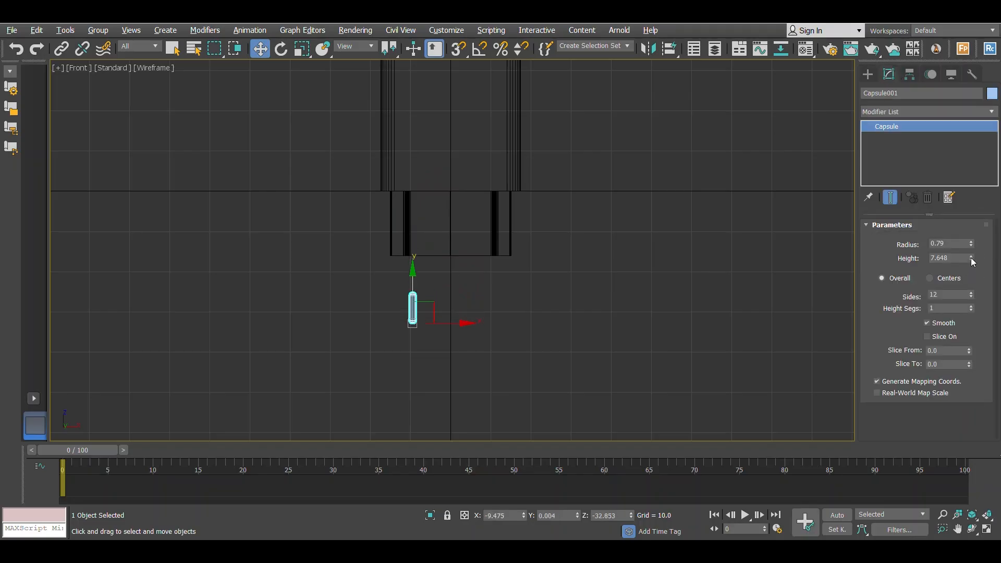
drag(971, 258, 963, 197)
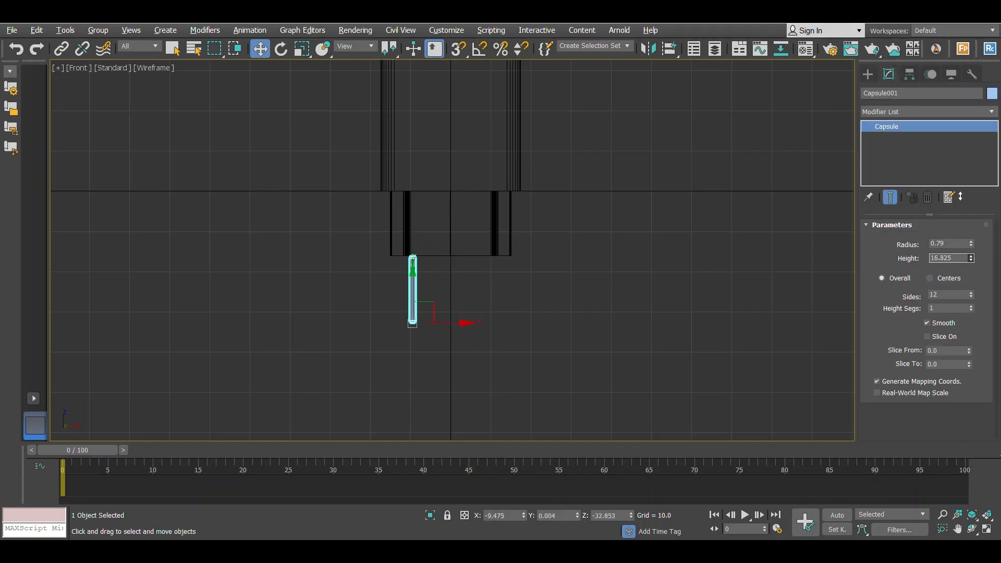
scroll(509, 302, up, 4)
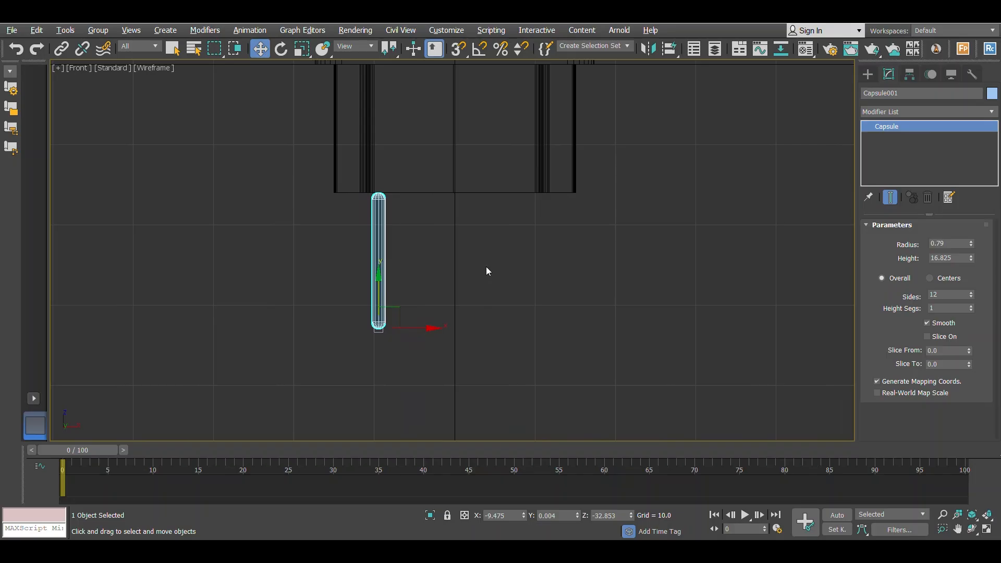
drag(406, 306, 406, 306)
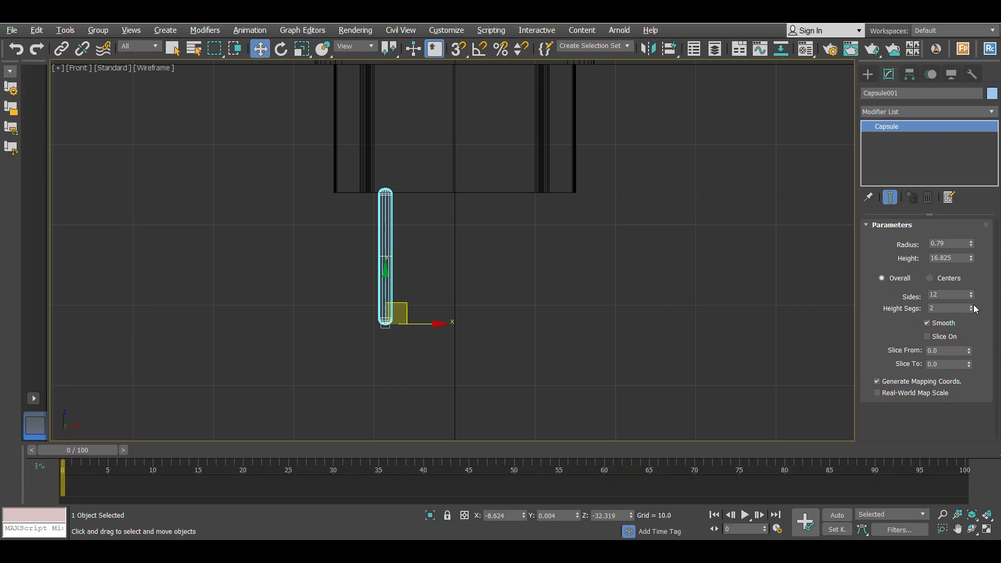
Convert the capsule pin to an Editable Poly
key(alt+w)
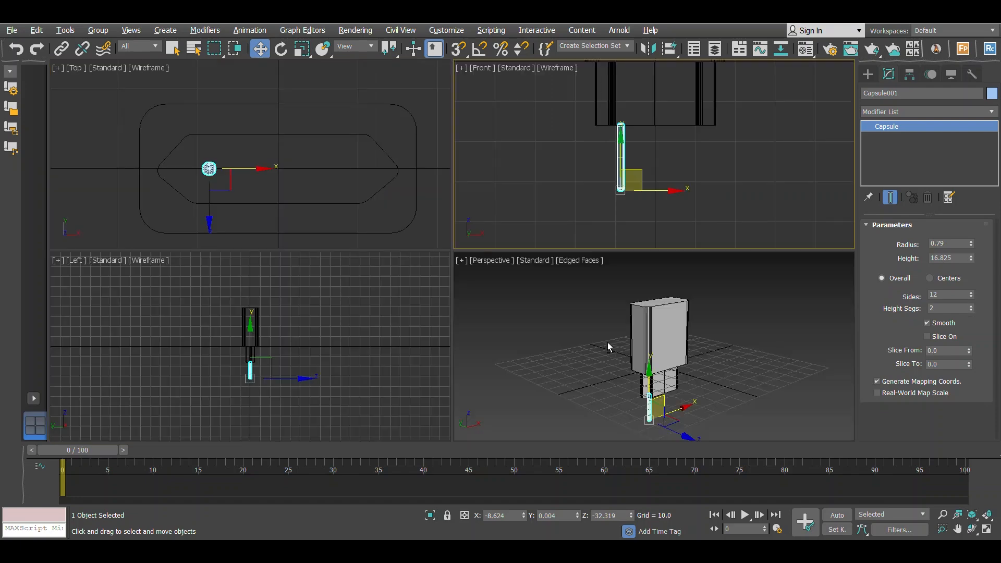
right_click(603, 339)
key(alt+w)
alt+middle_drag(512, 287, 482, 285)
scroll(456, 282, up, 3)
middle_drag(460, 364, 452, 288)
scroll(467, 283, up, 3)
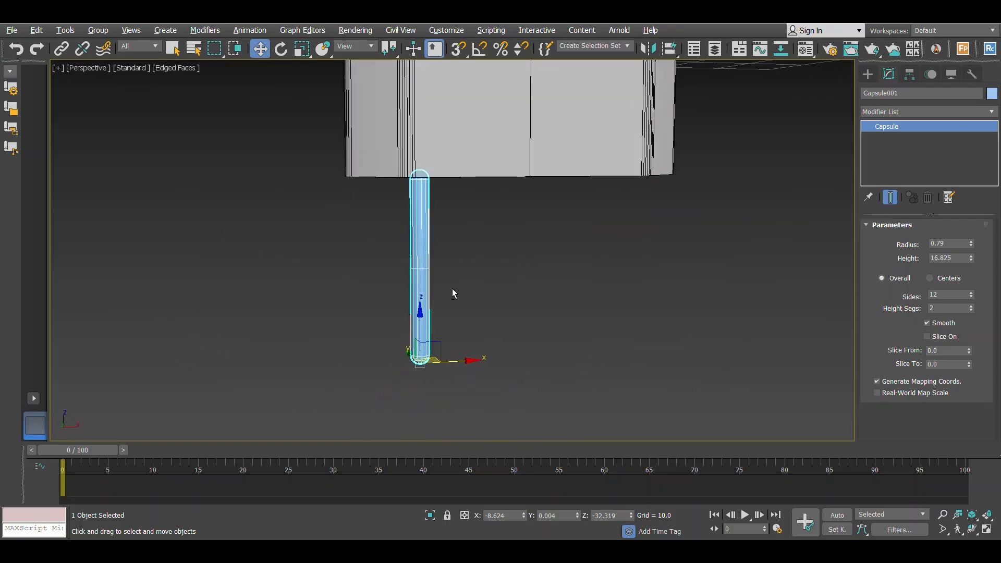
right_click(505, 219)
mouse_move(537, 364)
click(671, 375)
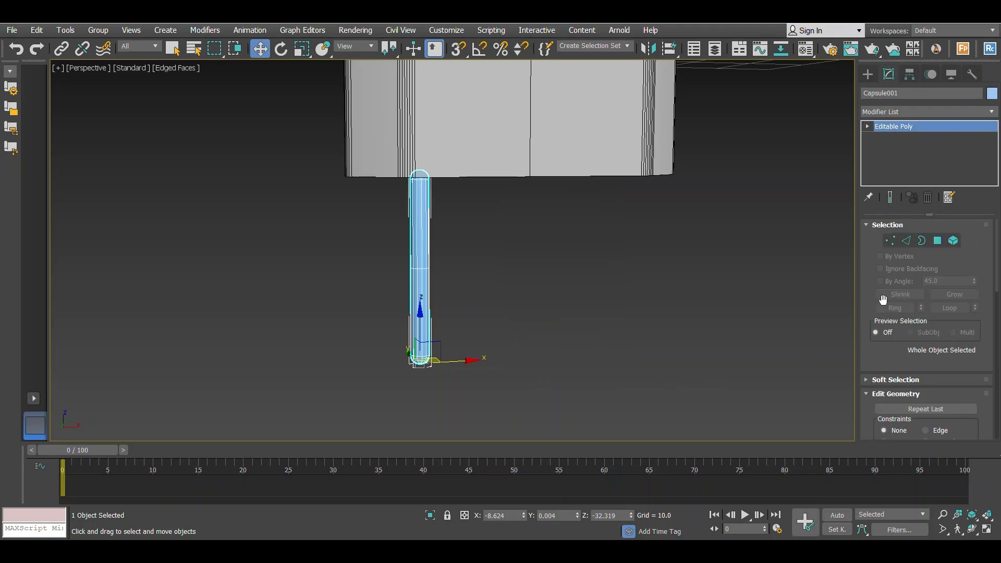
Select the pin's middle ring of vertices in Front view and move it slightly down
click(890, 240)
key(f)
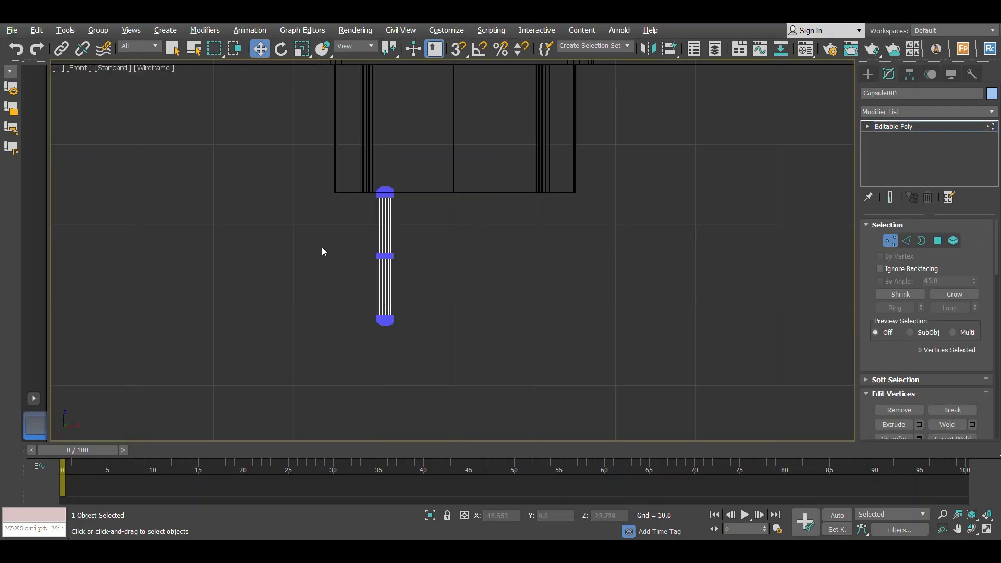
drag(324, 238, 411, 268)
scroll(411, 268, up, 2)
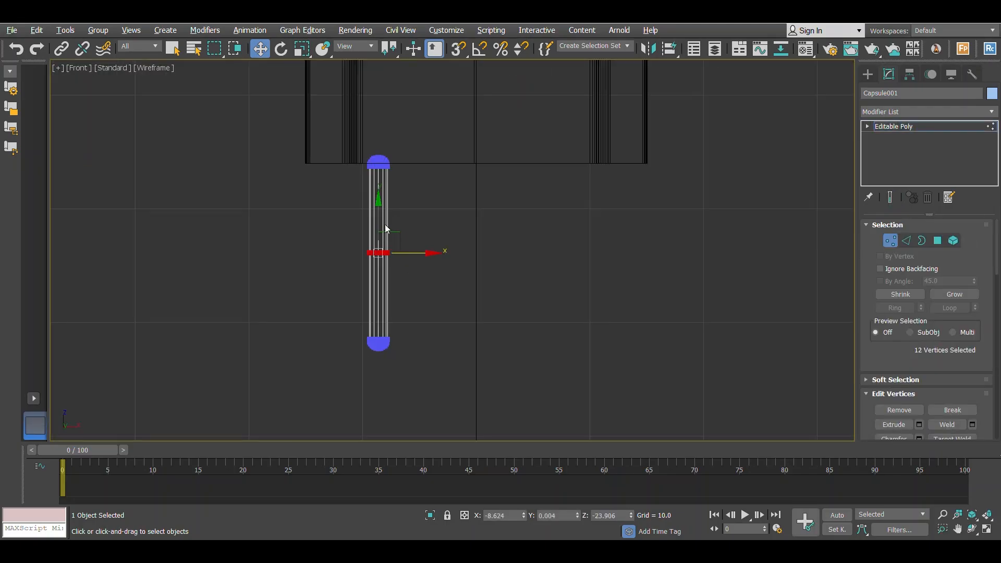
click(890, 240)
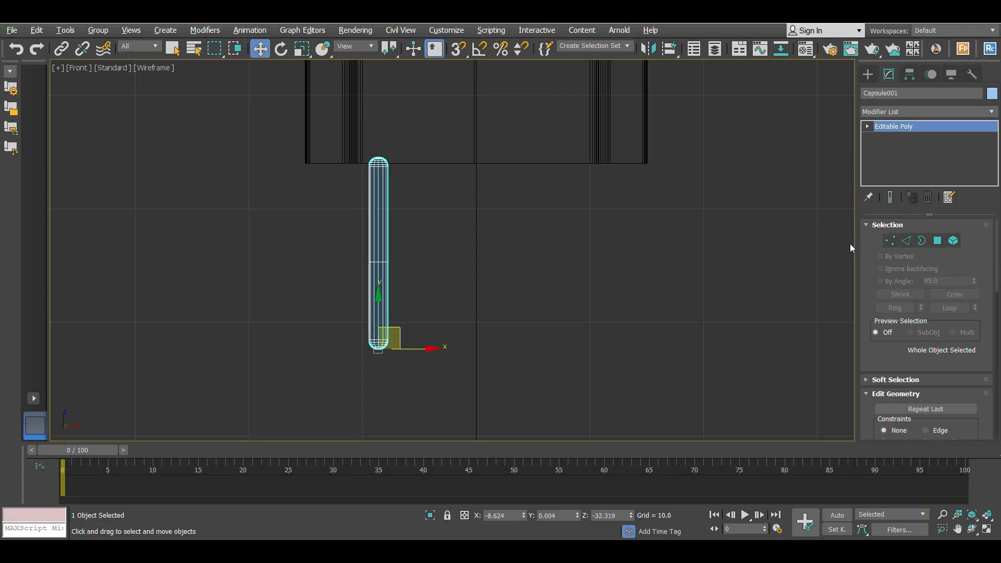
Clone the pin along X as a single copy placed at about X 7.94 on the opposite side of the base
scroll(423, 277, down, 2)
middle_drag(423, 261, 422, 280)
mouse_move(423, 348)
mouse_down()
mouse_move(565, 339)
mouse_move(556, 339)
mouse_up()
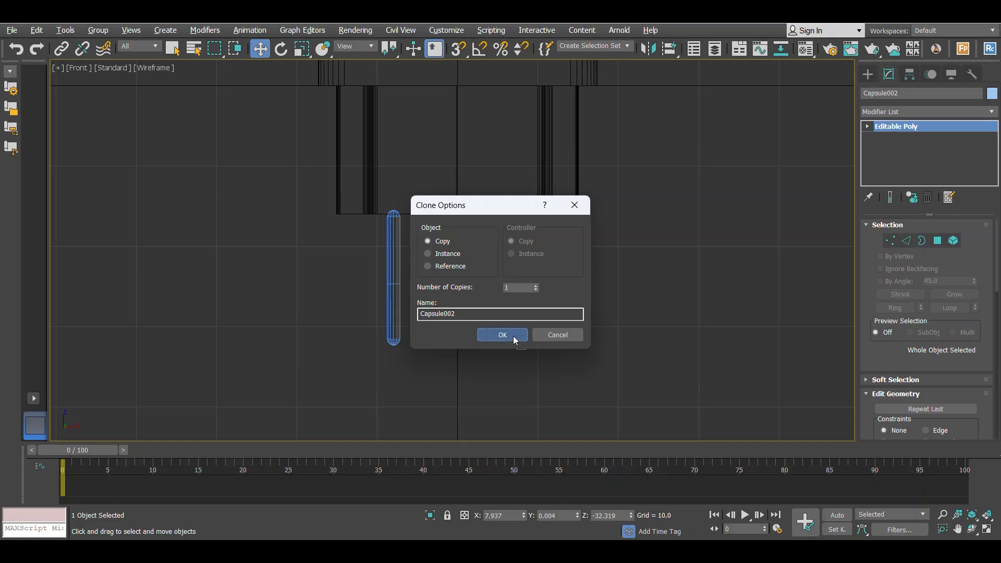
click(514, 339)
Select all four parts of the plug and move them up until the pin tips rest on the ground line
key(p)
mouse_move(622, 347)
alt+middle_down()
mouse_move(618, 315)
mouse_move(364, 164)
alt+middle_up()
click(610, 306)
scroll(609, 306, down, 3)
drag(364, 164, 645, 405)
key(alt+w)
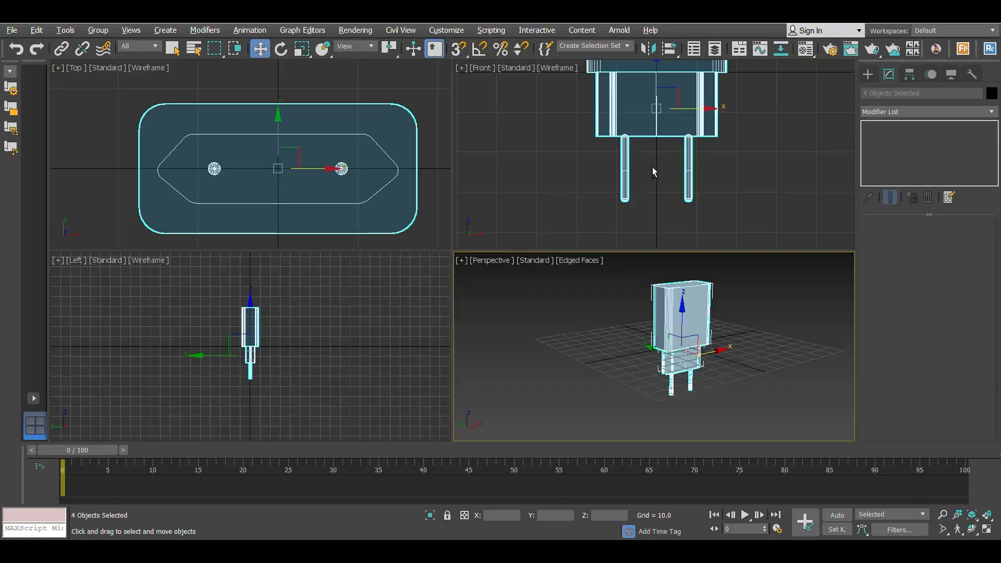
key(alt+w)
middle_drag(509, 152, 471, 342)
drag(472, 339, 473, 256)
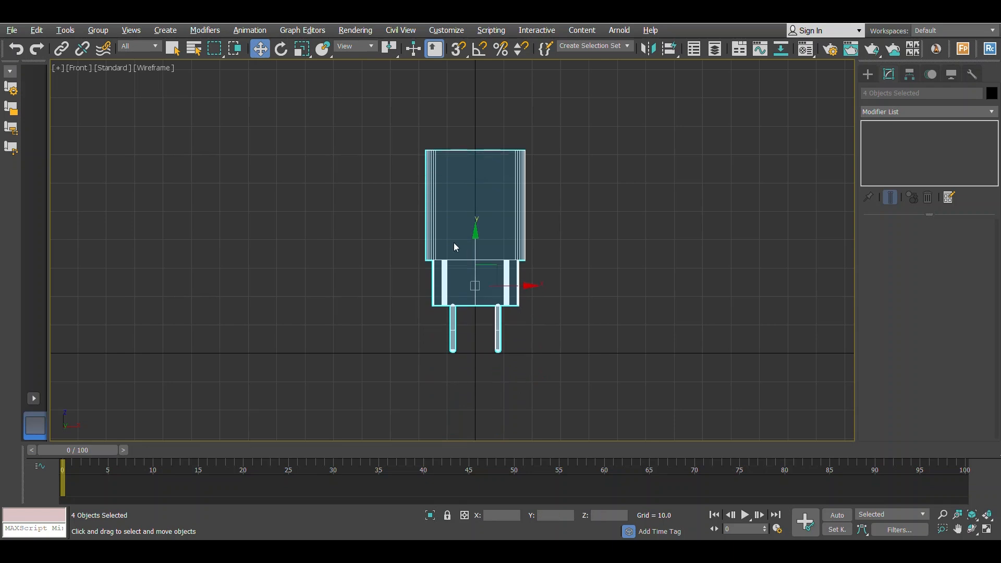
Select the rounded box and hexagonal base without the pins and move them slightly down over the pins
drag(671, 280, 671, 282)
scroll(512, 250, up, 2)
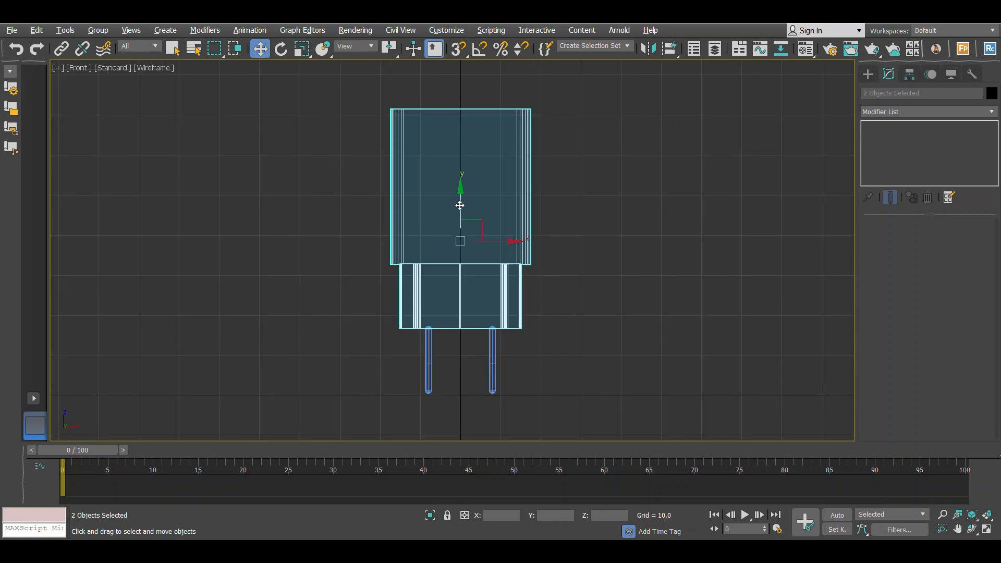
drag(460, 205, 461, 209)
key(p)
alt+middle_drag(718, 395, 561, 307)
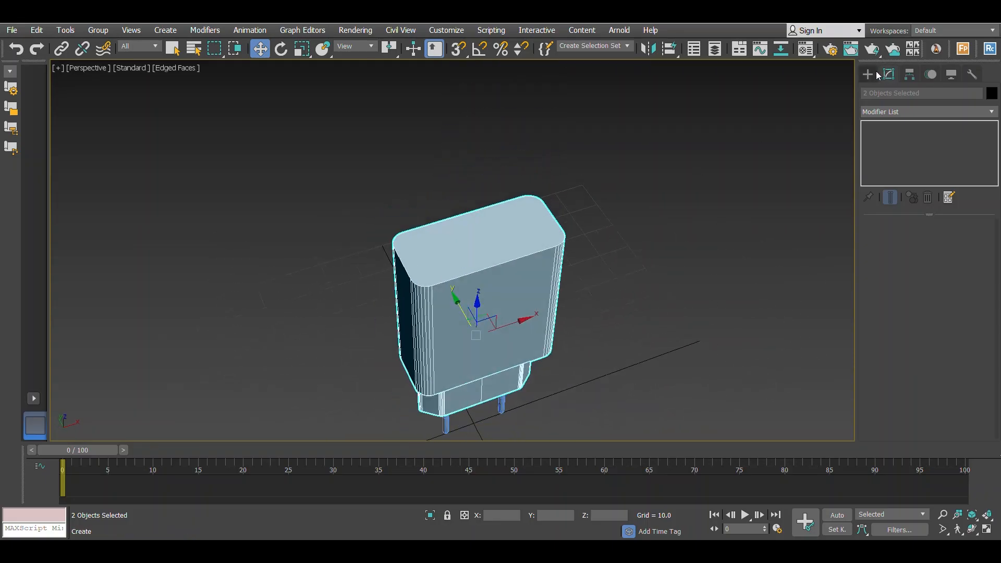
Draw a small rectangle spline in Top view between the two pins, near the centre of the base
click(869, 75)
click(882, 92)
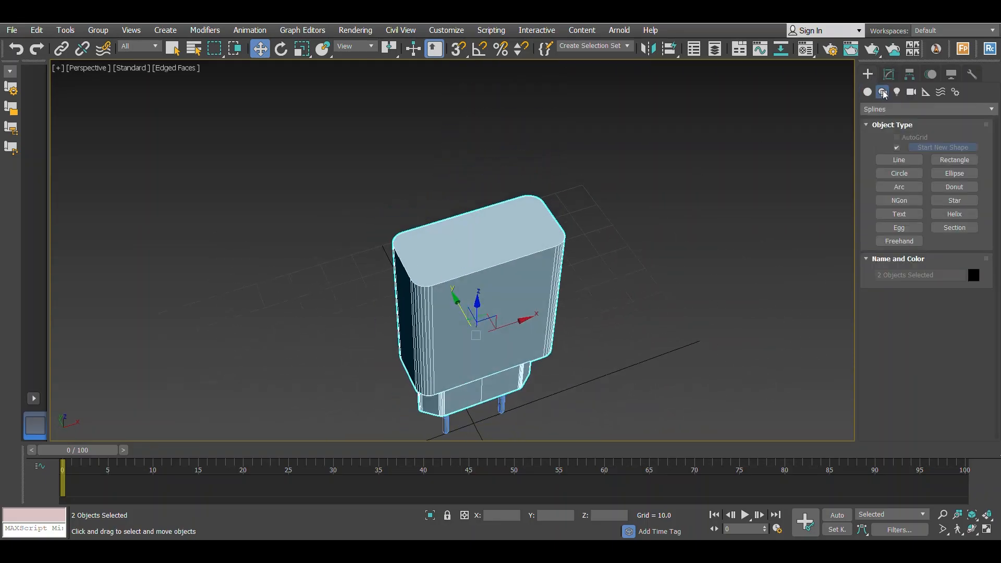
click(948, 164)
key(alt+w)
key(alt+w)
scroll(457, 263, down, 1)
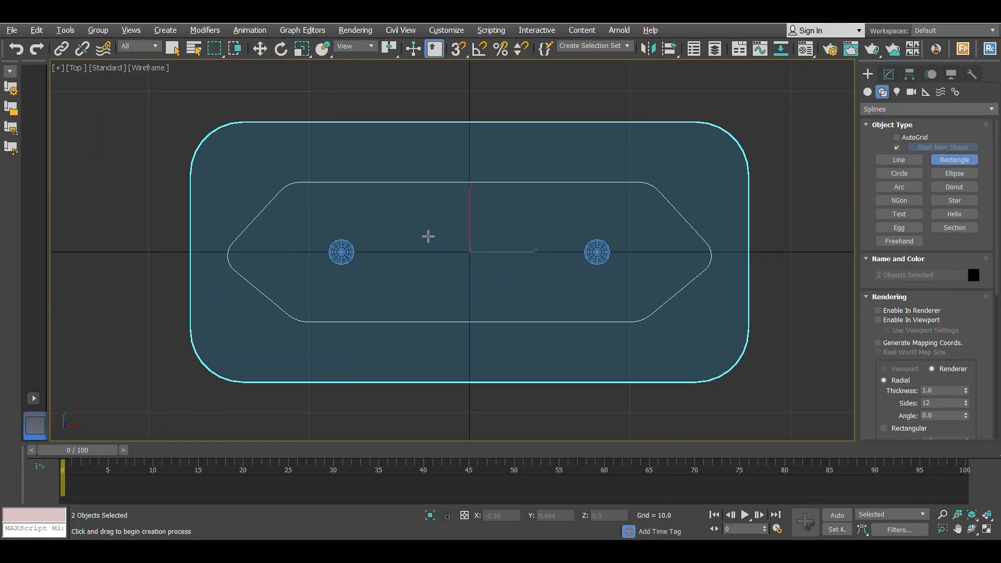
drag(417, 236, 512, 268)
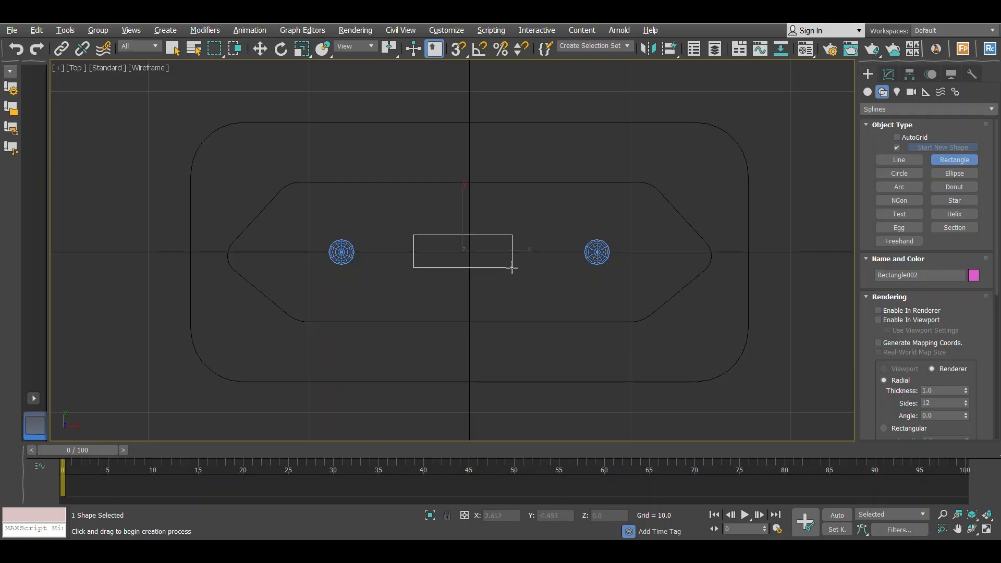
right_click(509, 267)
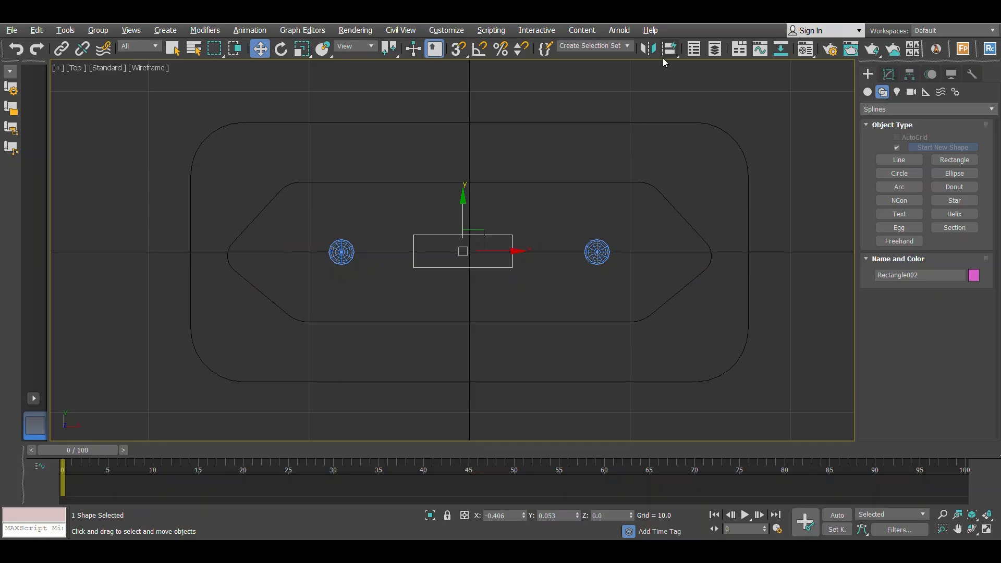
Align the small rectangle to the centre of the hexagonal base, then clear the selection
click(669, 48)
click(529, 183)
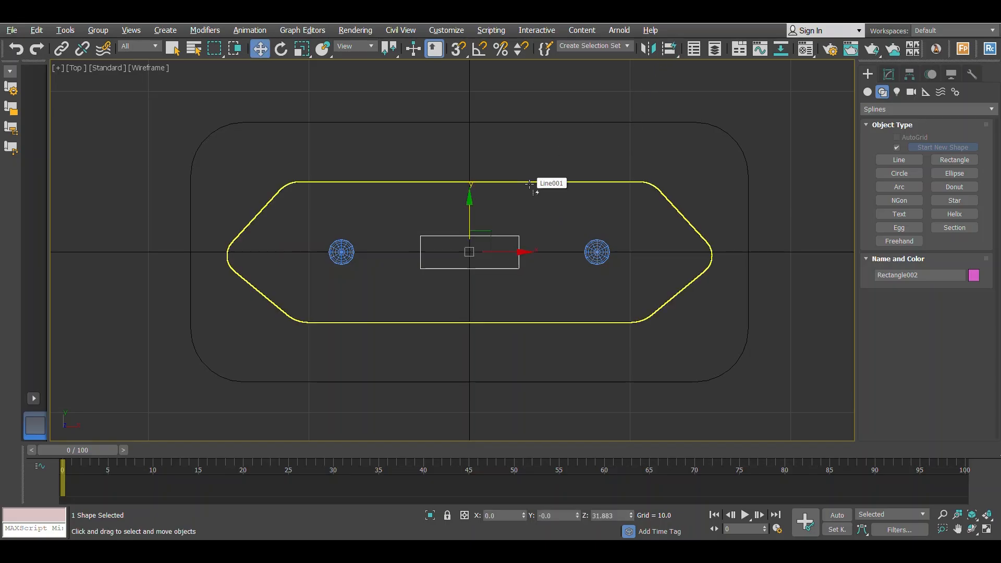
click(518, 214)
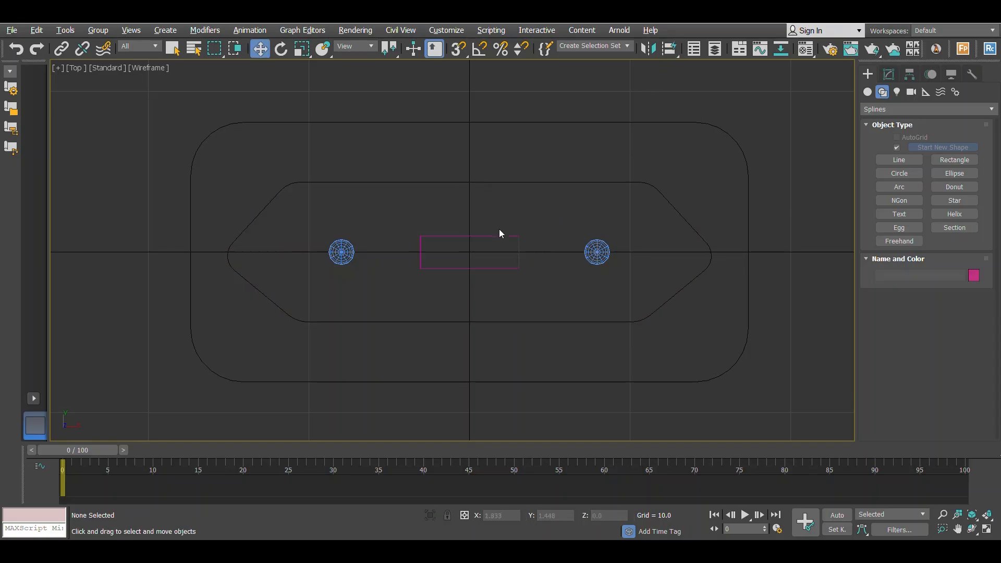
Apply an Extrude modifier to the small rectangle with an amount of -2.5
click(499, 235)
click(889, 74)
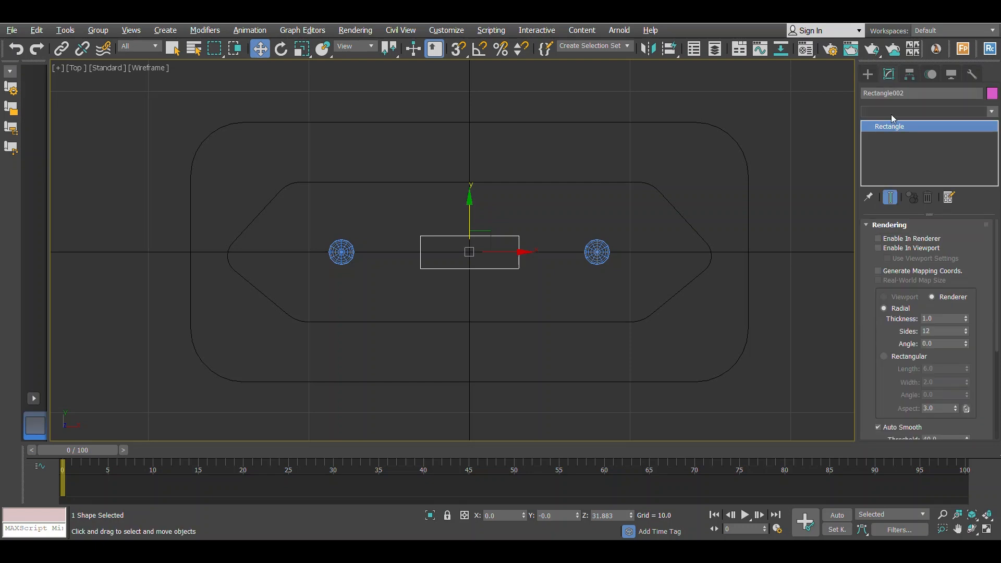
click(891, 112)
scroll(890, 114, down, 2)
click(885, 124)
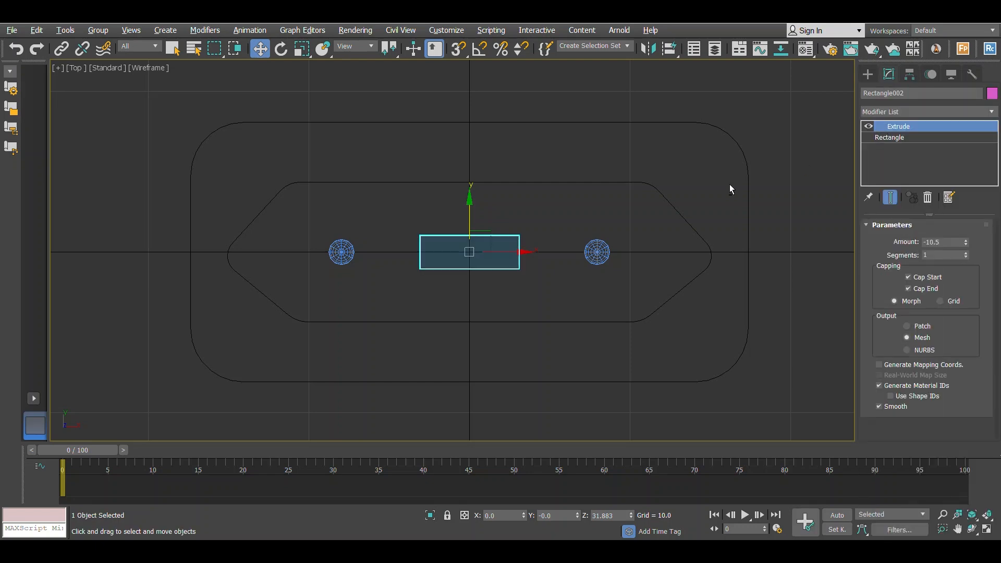
key(f)
drag(965, 243, 958, 236)
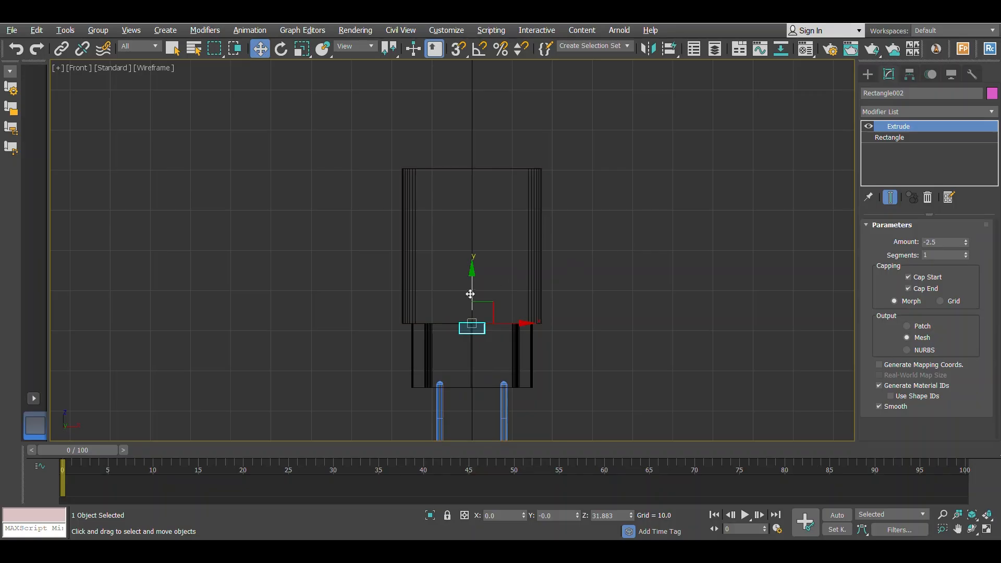
Move the extruded block up in Front view to about Z 71.185 so it straddles the rounded box's top face
drag(470, 294, 499, 165)
scroll(488, 155, up, 5)
key(p)
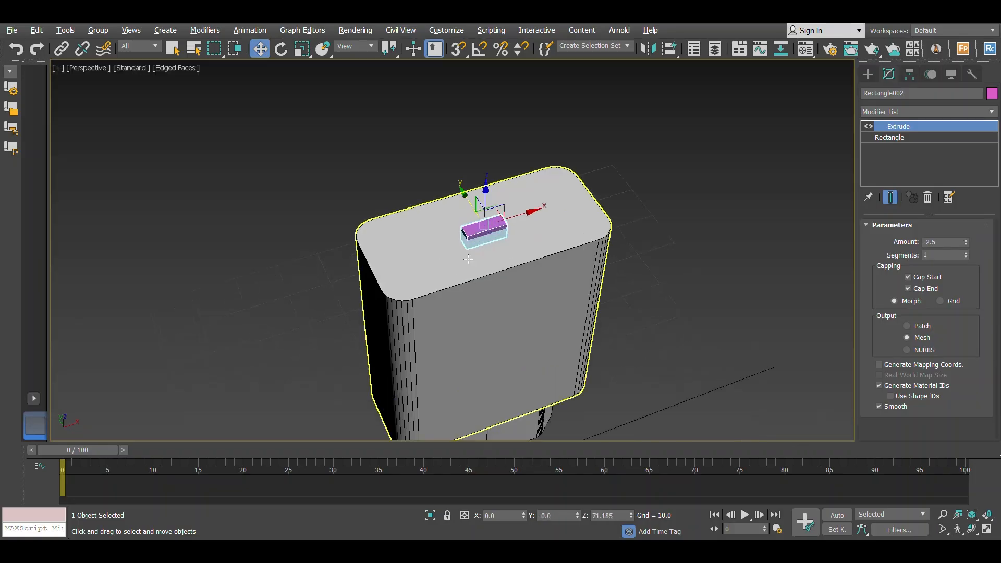
mouse_move(469, 259)
alt+middle_down()
mouse_move(476, 242)
mouse_move(455, 249)
alt+middle_up()
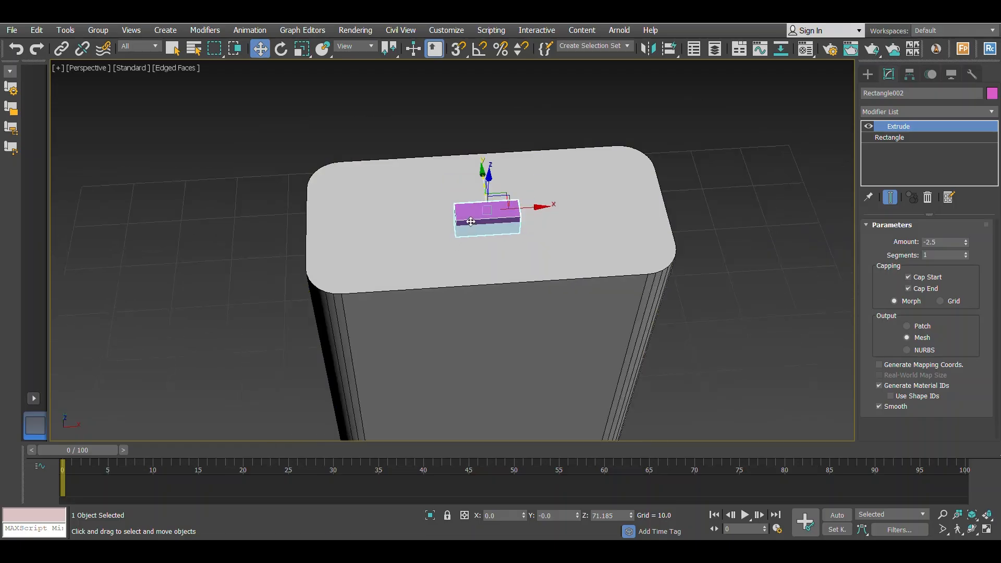
Scale the small block up uniformly to about 135%
key(r)
drag(475, 215, 474, 194)
key(w)
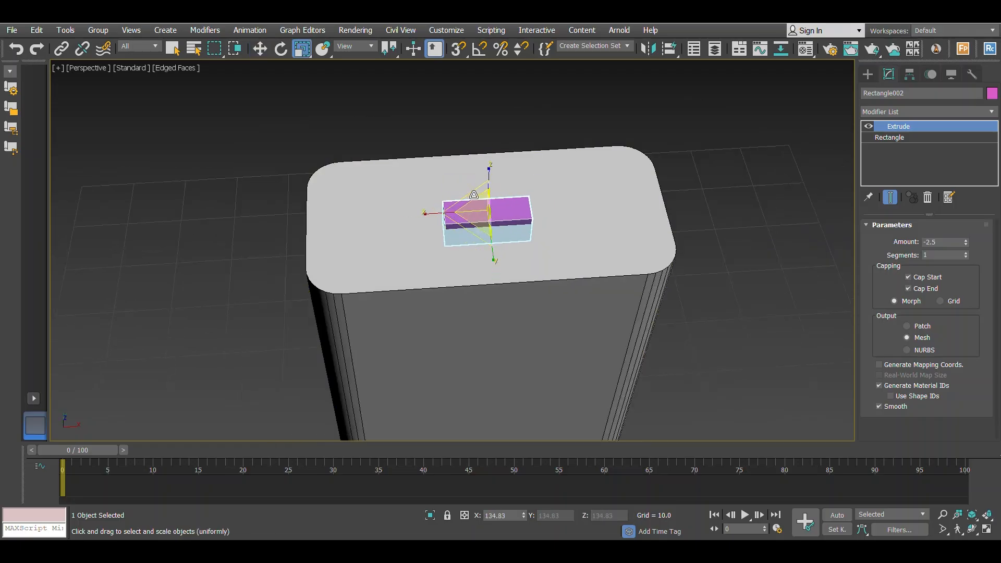
alt+middle_drag(474, 194, 531, 229)
scroll(485, 183, down, 5)
scroll(480, 193, up, 5)
key(r)
key(w)
Subtract the small block from the rounded box with a ProBoolean to cut a slot in the top face
click(531, 229)
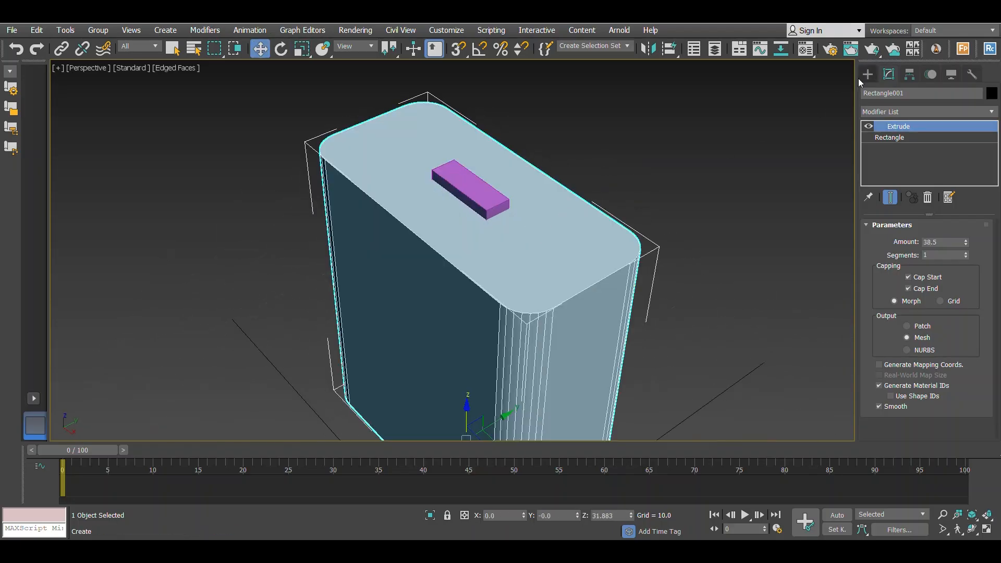
click(868, 74)
click(886, 109)
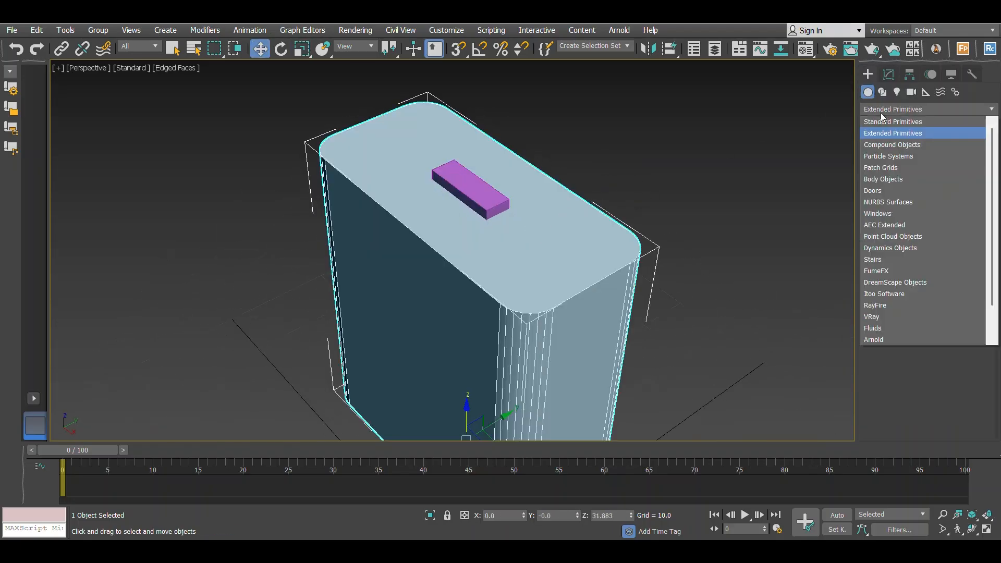
click(888, 145)
click(952, 204)
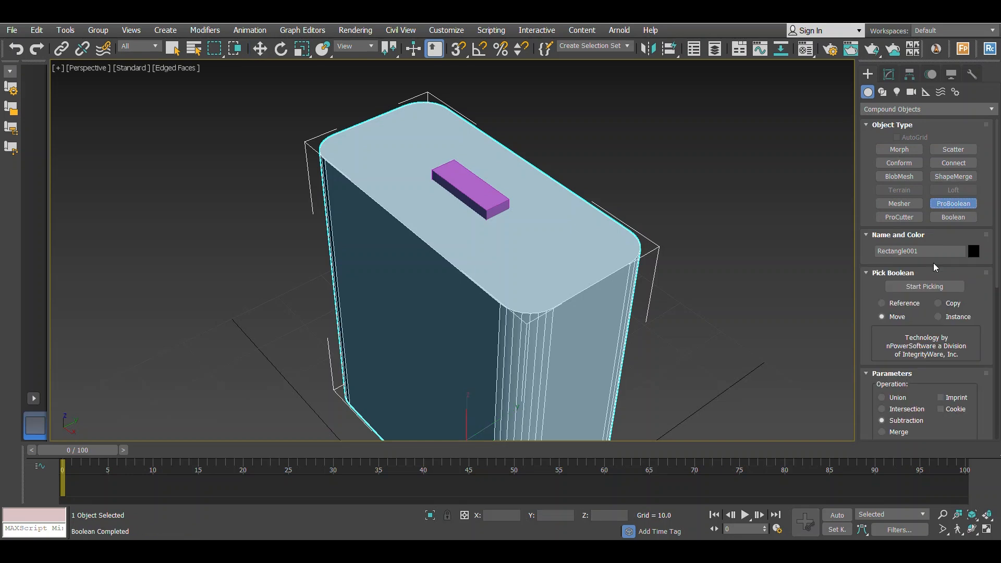
click(921, 287)
click(461, 190)
scroll(461, 190, down, 5)
alt+middle_drag(461, 190, 485, 197)
scroll(521, 202, up, 3)
scroll(485, 196, up, 3)
key(w)
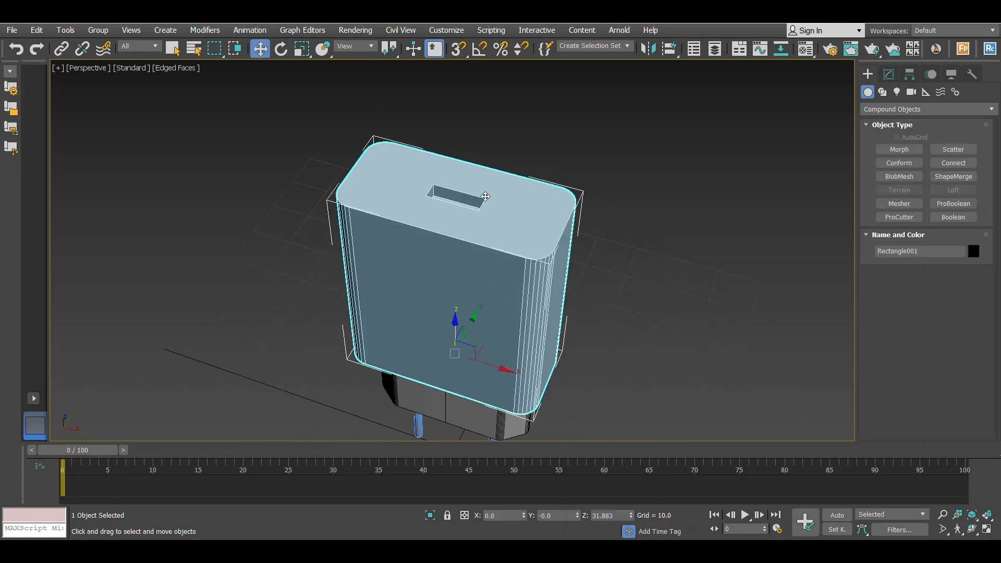
Turn on vertex snapping and draw a rectangle spline across opposite corners of the slot opening
click(882, 92)
click(954, 160)
alt+middle_drag(481, 157, 445, 176)
scroll(481, 178, up, 3)
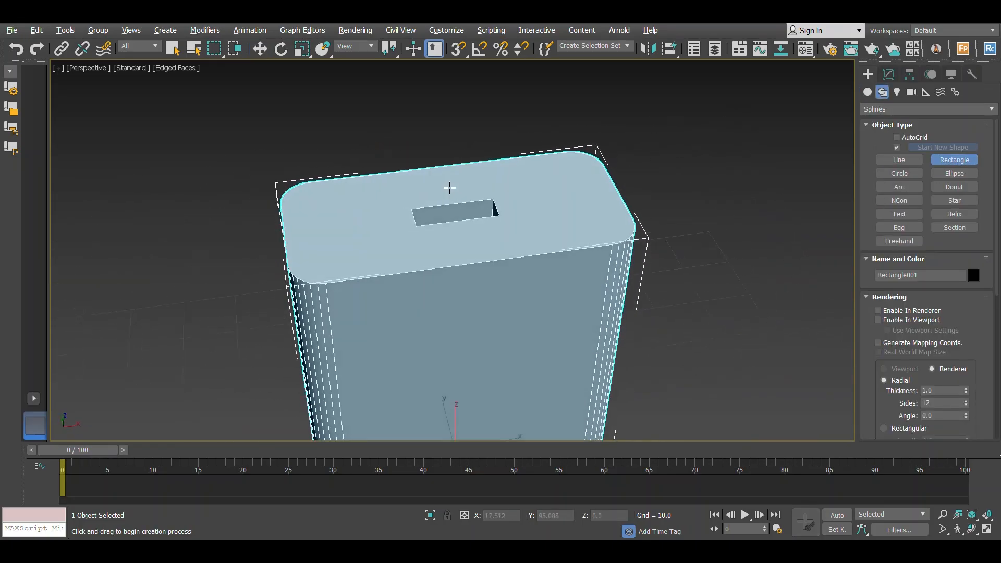
click(459, 50)
right_click(462, 52)
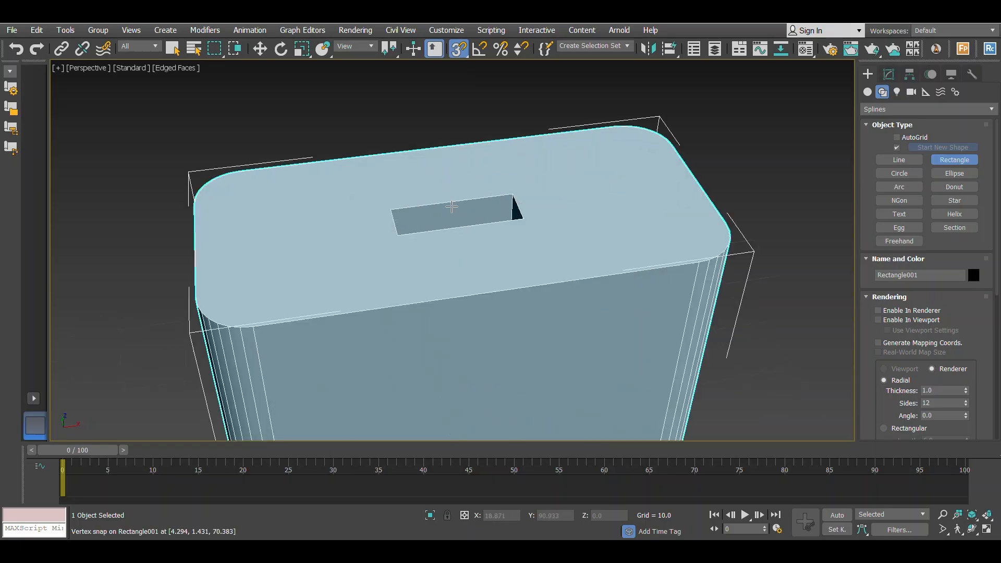
drag(391, 209, 523, 220)
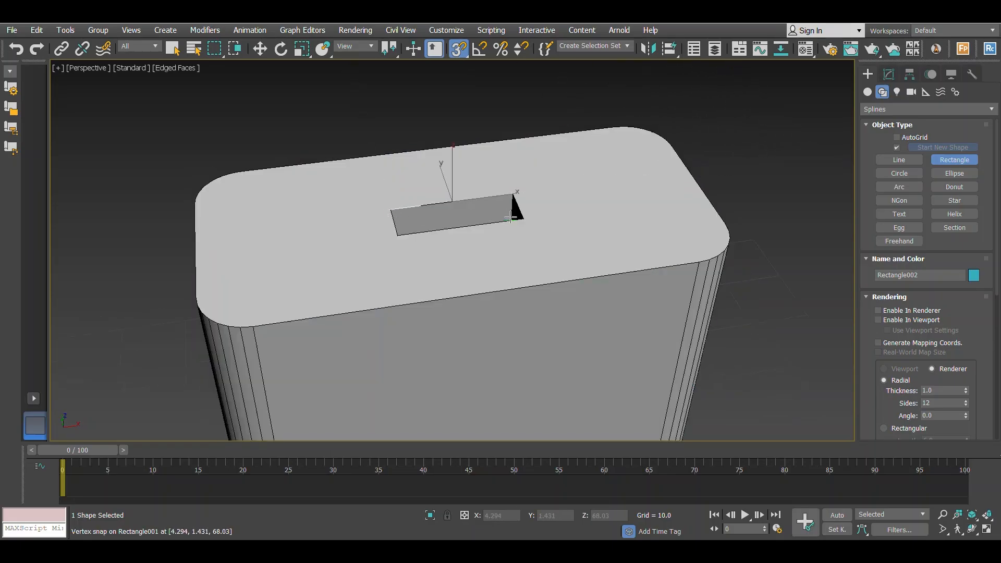
alt+middle_drag(523, 219, 592, 198)
key(w)
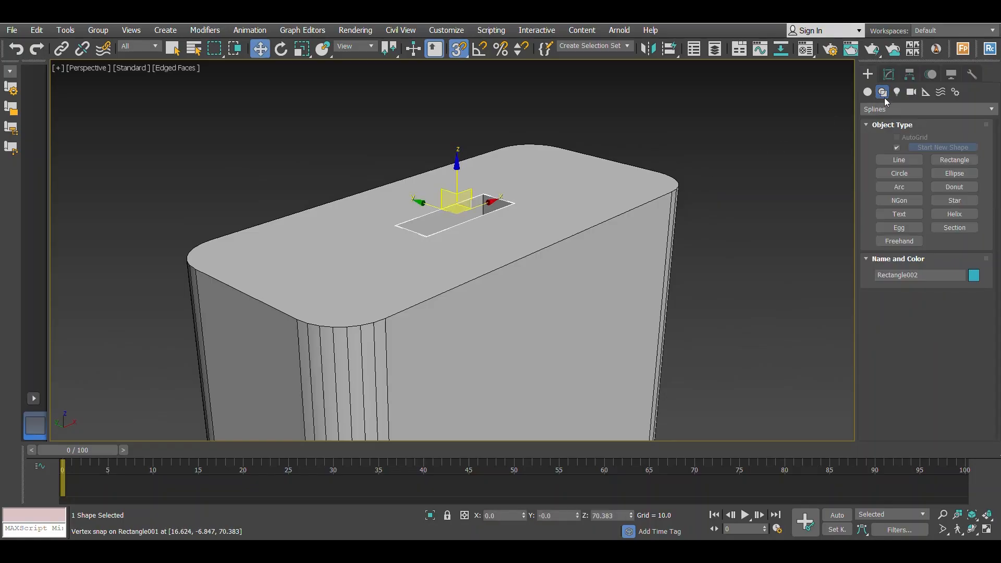
Apply an Extrude modifier to the slot rectangle with an amount of 6.0
click(889, 74)
click(897, 110)
text(ext)
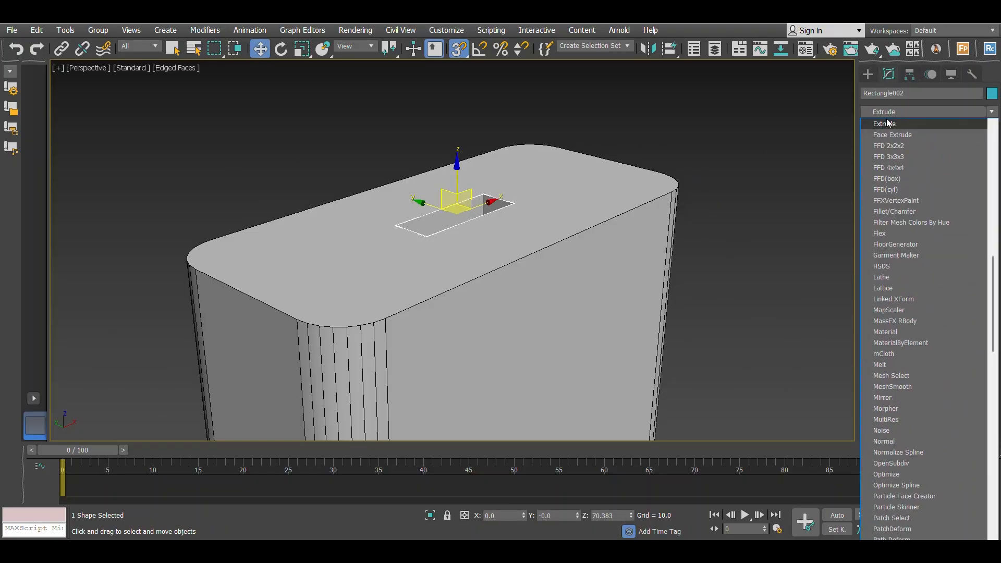
click(889, 128)
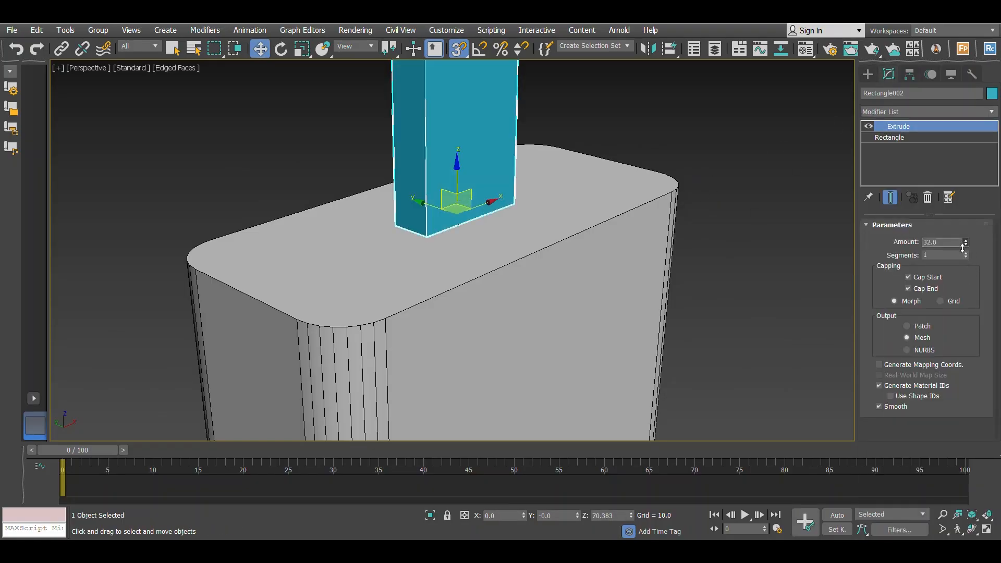
drag(962, 265, 960, 275)
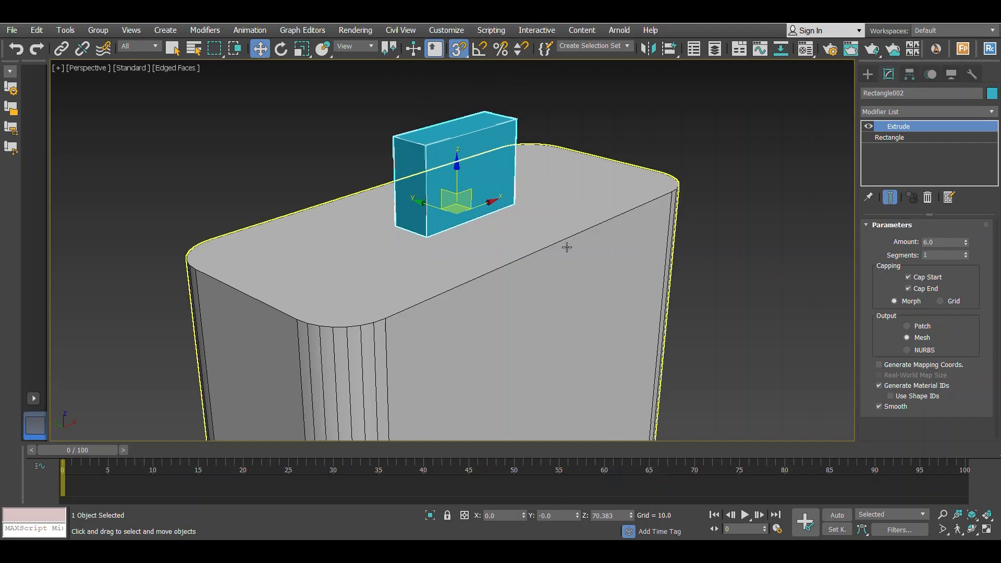
Add a Push modifier to the extruded connector block and set its push value to -0.544
alt+middle_drag(530, 203, 582, 228)
click(912, 111)
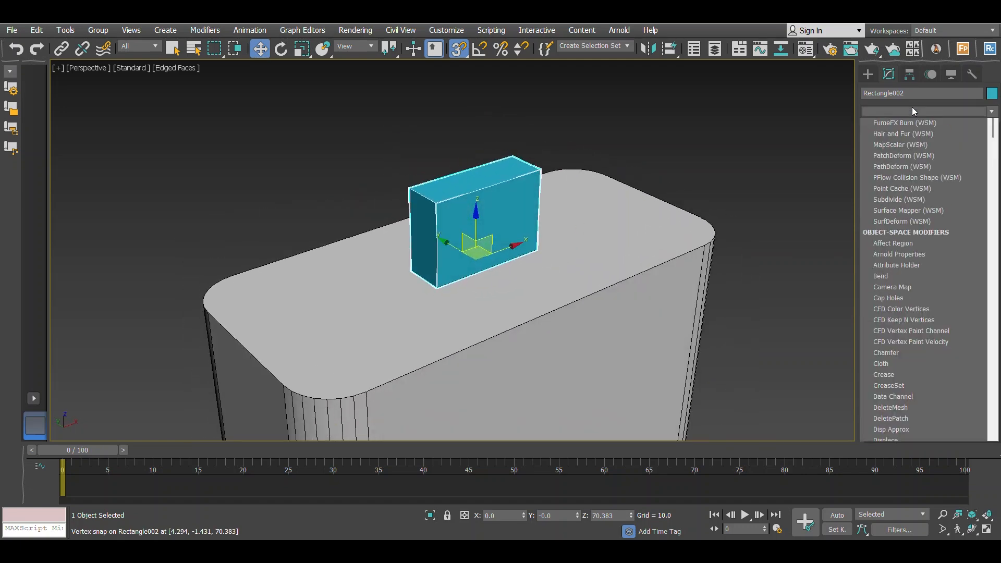
scroll(912, 107, down, 5)
scroll(912, 107, down, 15)
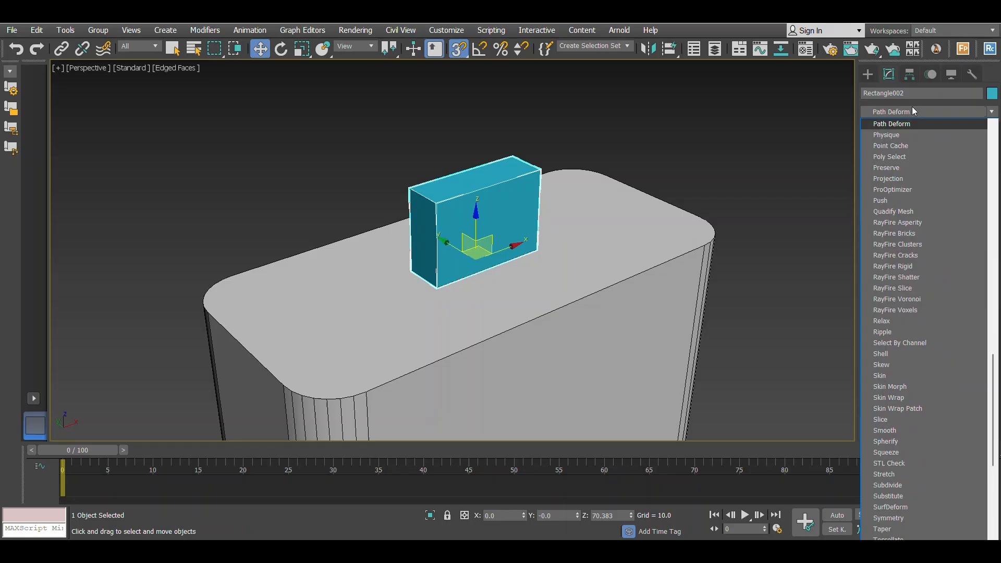
click(888, 199)
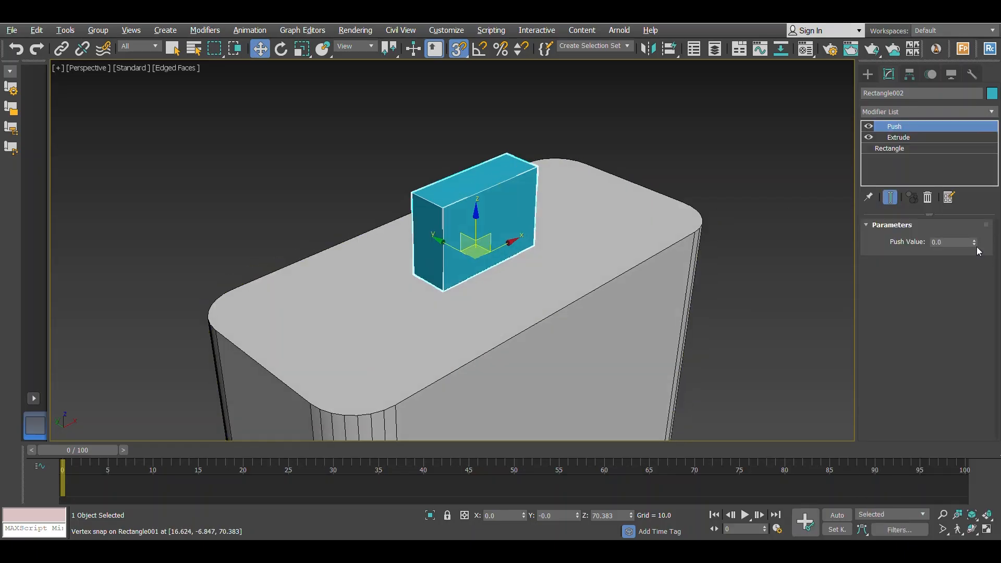
drag(974, 245, 974, 278)
key(f)
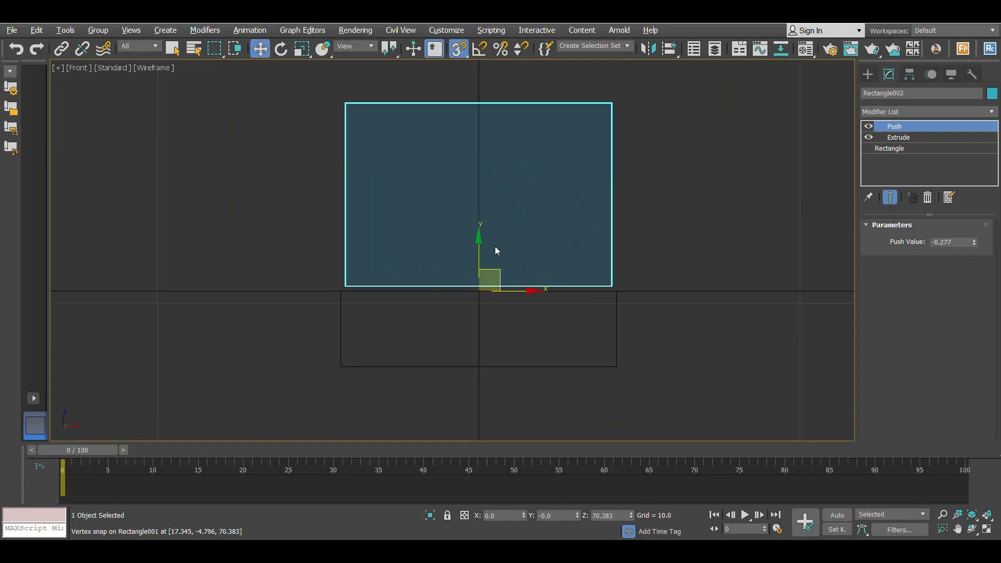
drag(974, 242, 975, 272)
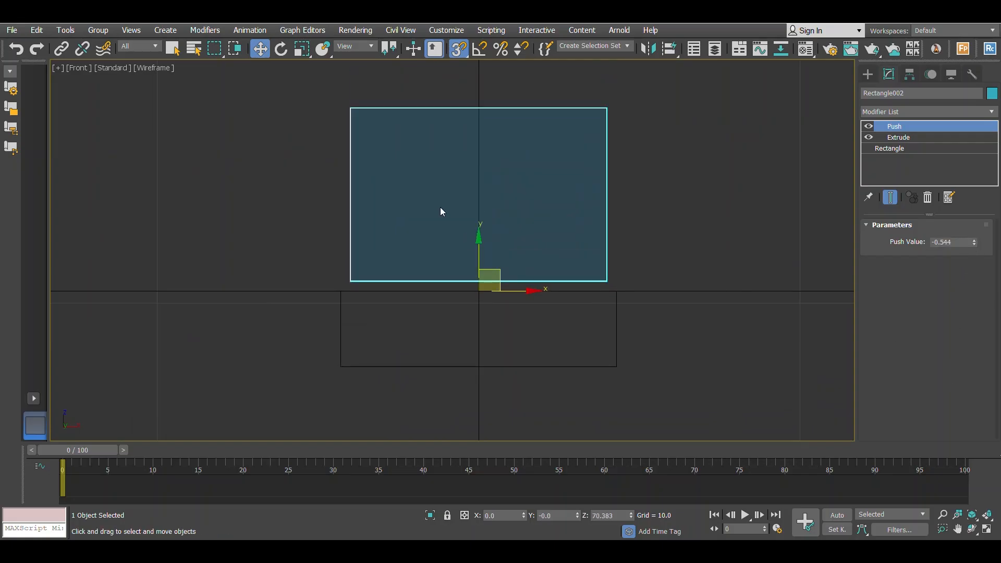
Turn off snapping, lower the connector block into the slot to about Z 67.871, and set its push value to -0.239
click(458, 51)
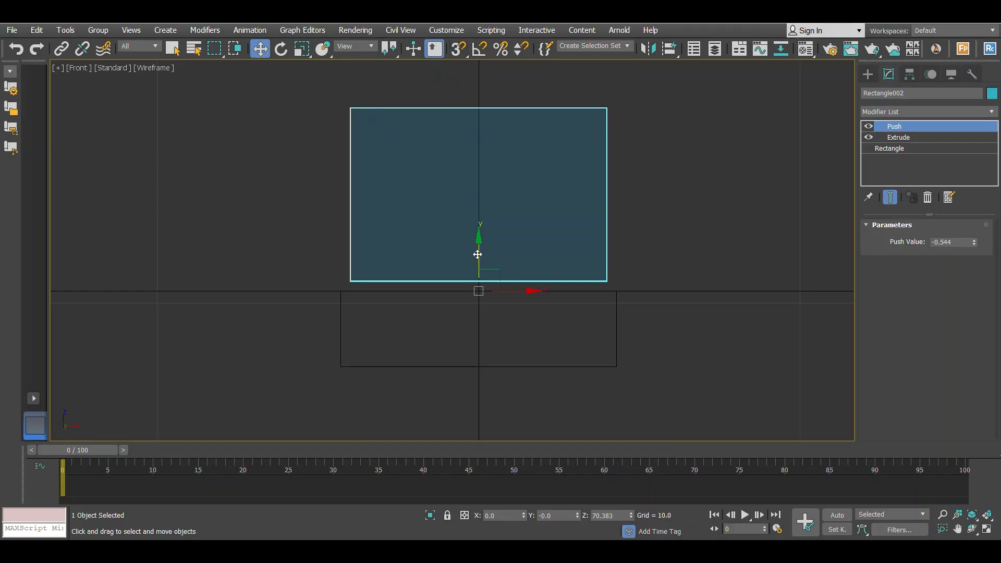
drag(477, 254, 475, 332)
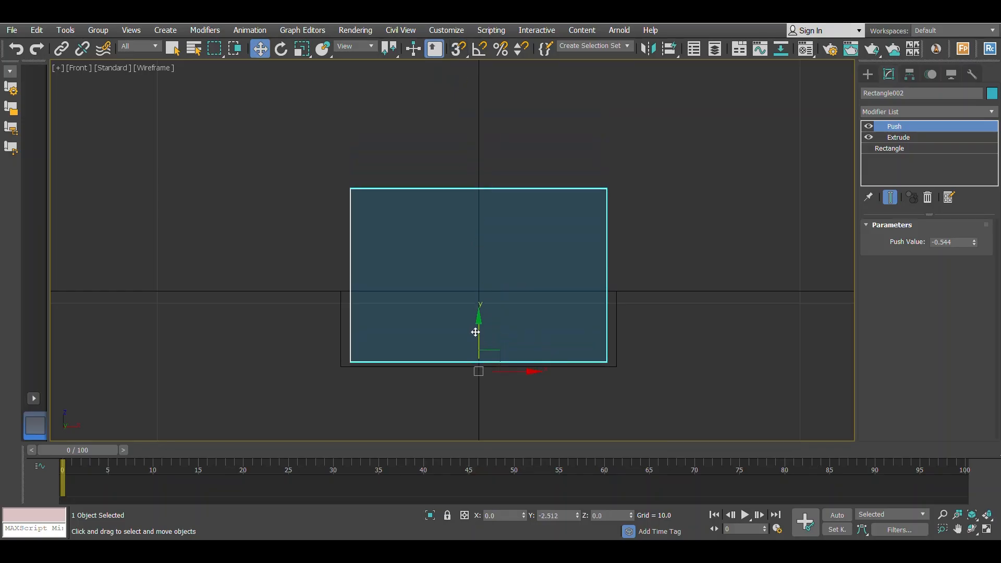
key(p)
alt+middle_drag(626, 257, 846, 256)
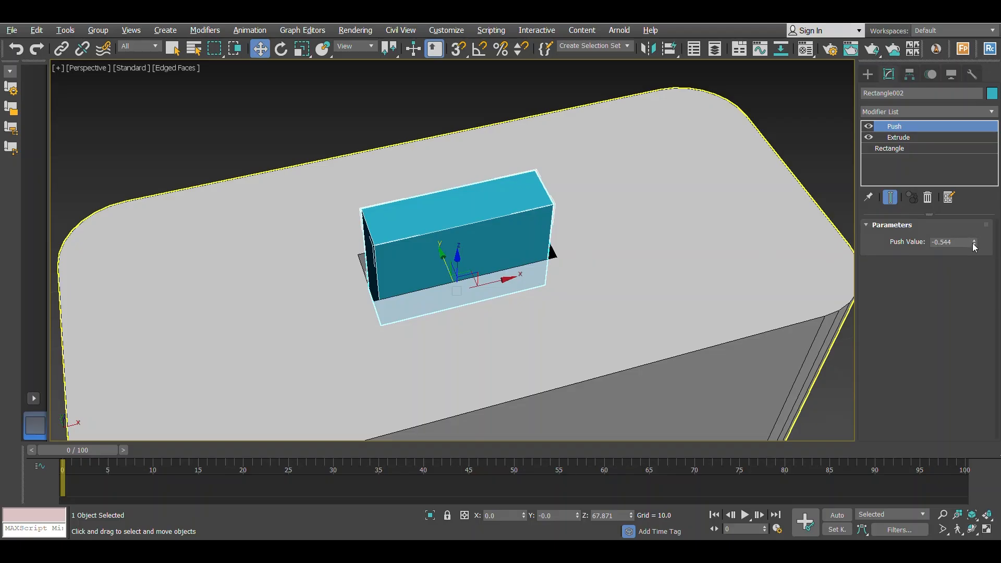
drag(974, 245, 987, 83)
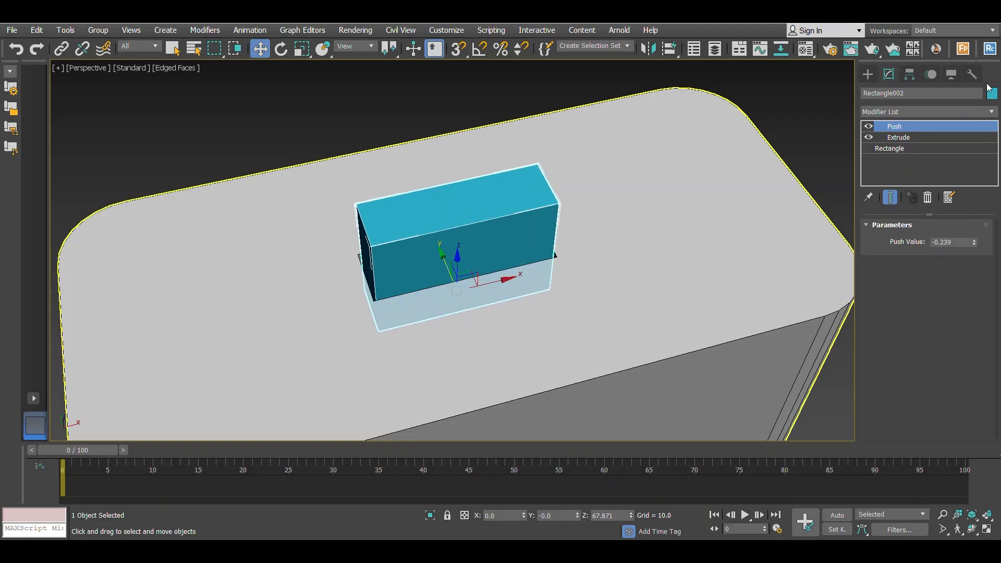
Clone the connector block as an independent copy and set the copy's push value to 0.391
scroll(605, 133, down, 5)
alt+middle_drag(565, 139, 563, 116)
scroll(563, 127, down, 5)
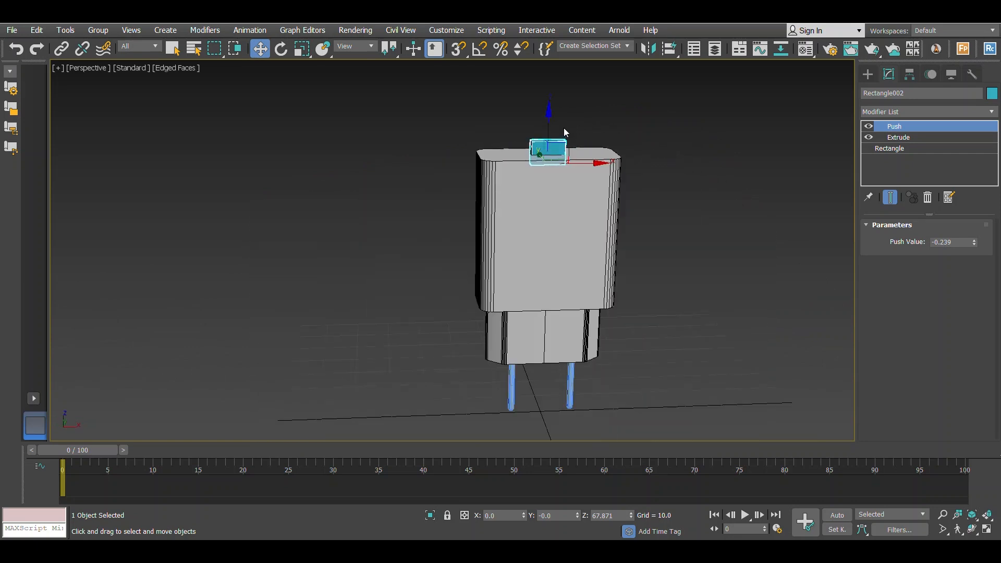
scroll(565, 127, up, 5)
alt+middle_drag(563, 130, 487, 134)
click(57, 31)
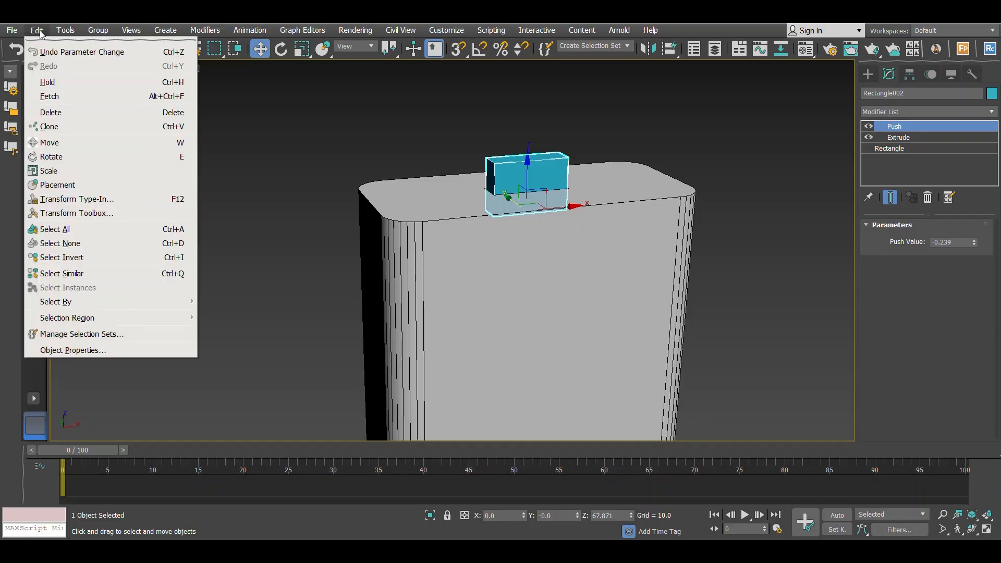
click(57, 129)
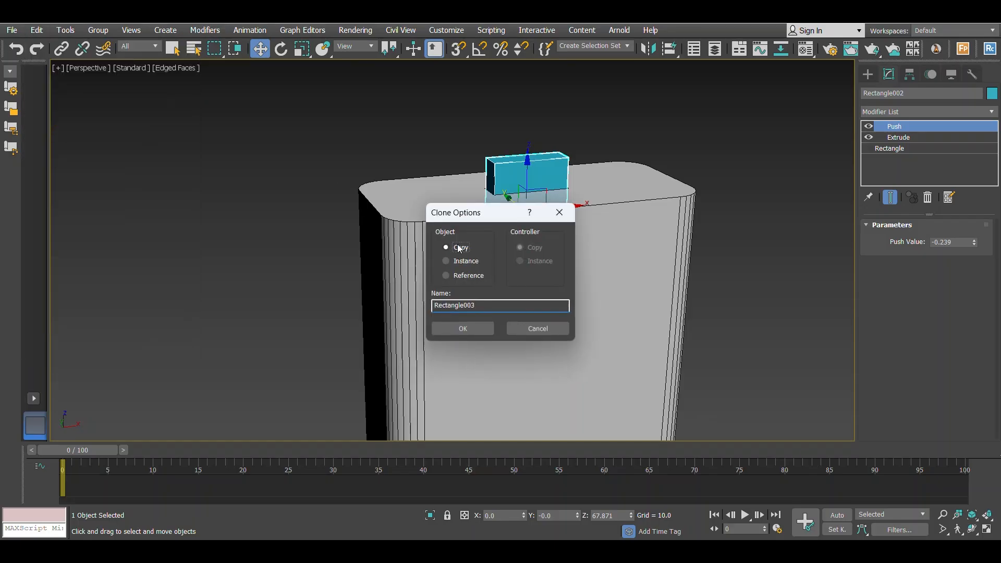
click(464, 329)
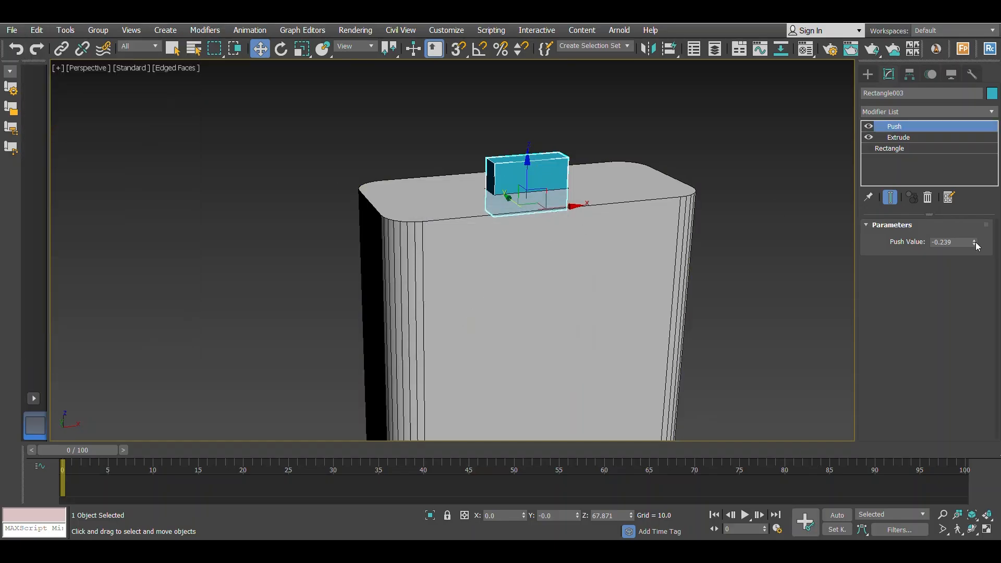
drag(976, 242, 975, 216)
Raise the copied block by about 5.03 in Z and scale its height to about 128%
middle_drag(524, 166, 510, 198)
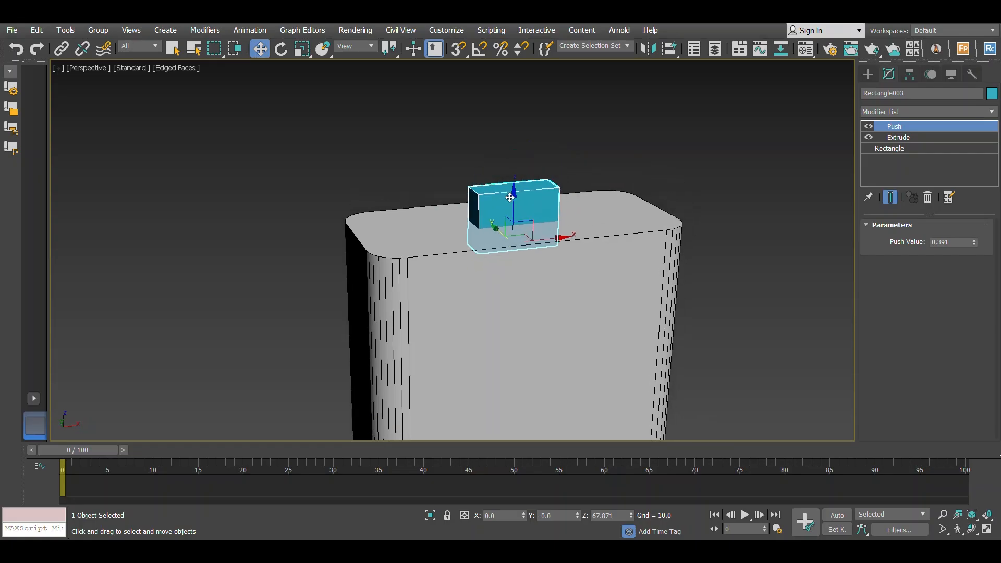
mouse_move(510, 198)
mouse_down()
mouse_move(511, 142)
mouse_move(511, 154)
mouse_up()
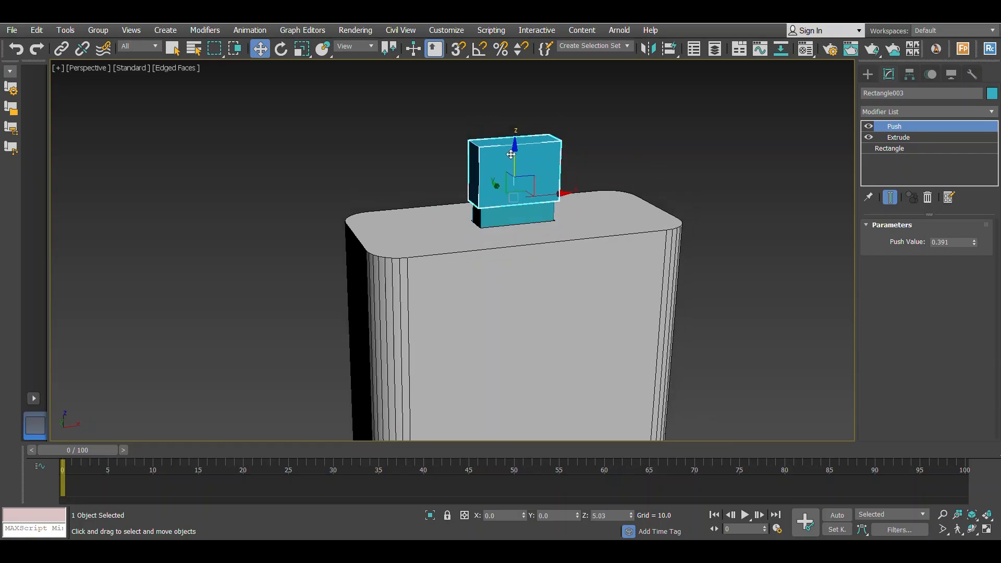
middle_drag(595, 171, 582, 198)
alt+middle_drag(582, 198, 575, 189)
click(301, 49)
middle_drag(539, 132, 539, 149)
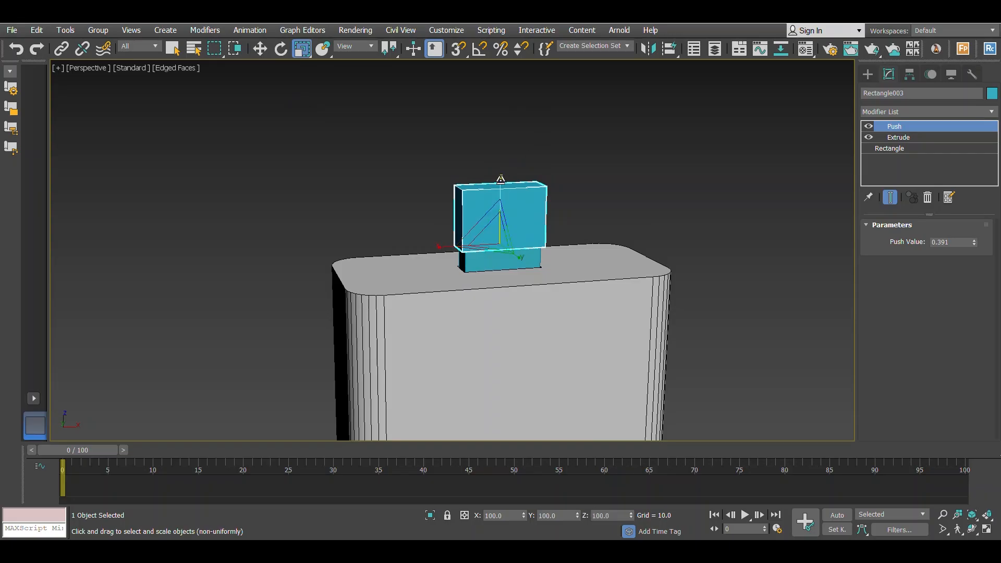
drag(500, 183, 501, 168)
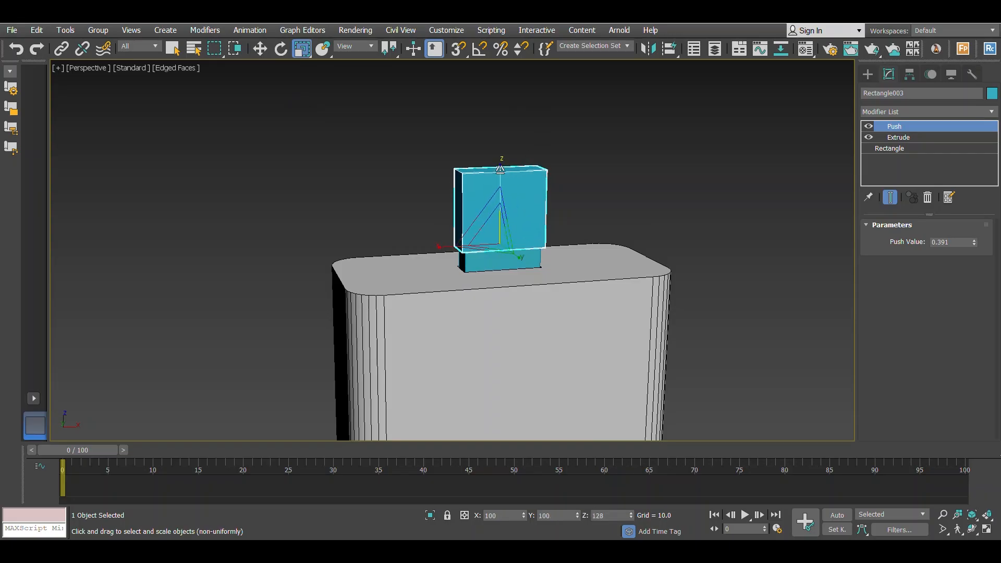
drag(500, 169, 501, 170)
Lower the enlarged block over the smaller connector block until it sits just above the adapter's top face, and deselect it
key(w)
alt+middle_drag(477, 234, 477, 212)
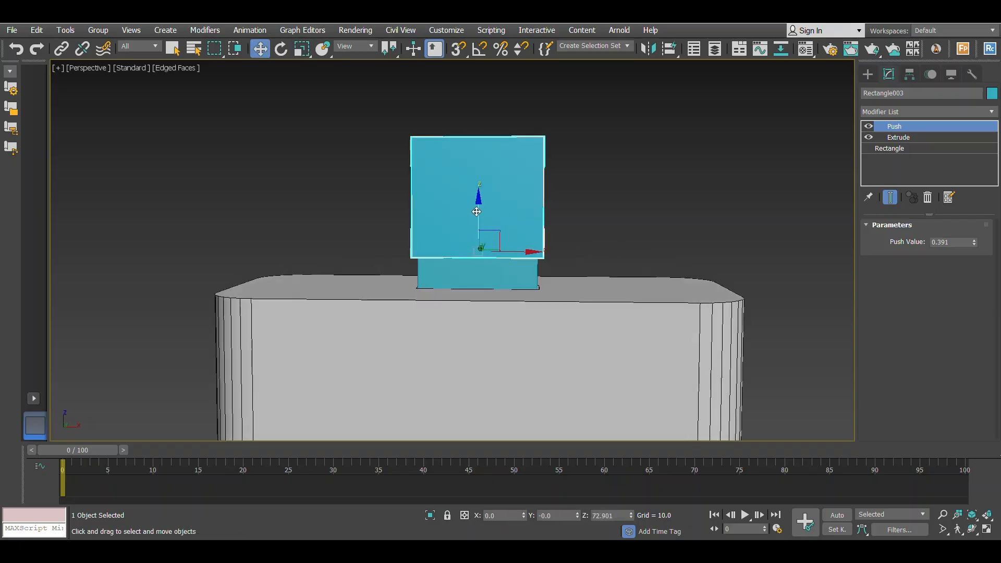
drag(476, 212, 478, 236)
alt+middle_drag(481, 233, 512, 233)
scroll(506, 238, down, 2)
click(555, 198)
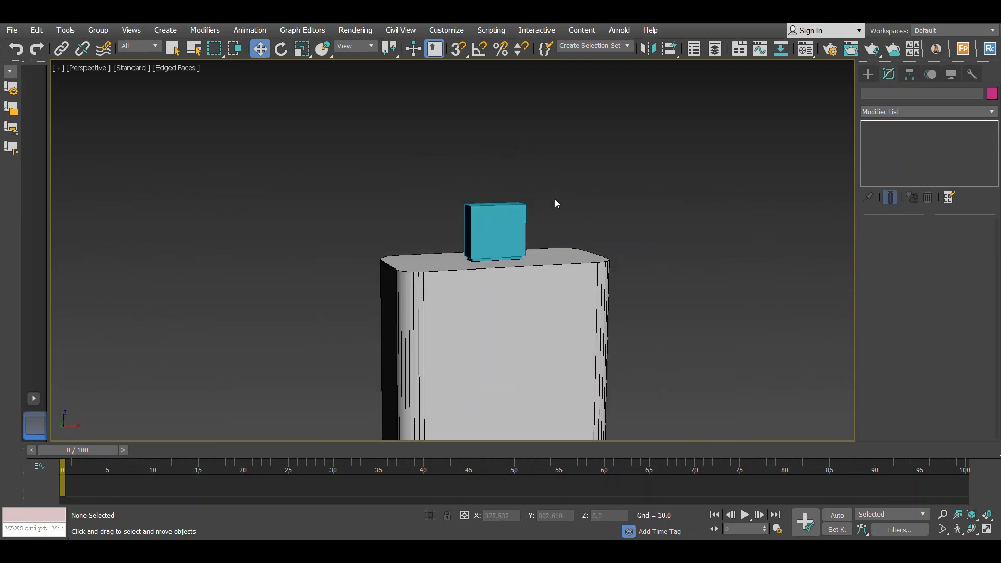
Create a tube at the centre of the connector block in the Top view, with radii about 0.437 and 0.37 and height about 2.547
alt+middle_drag(555, 199, 411, 241)
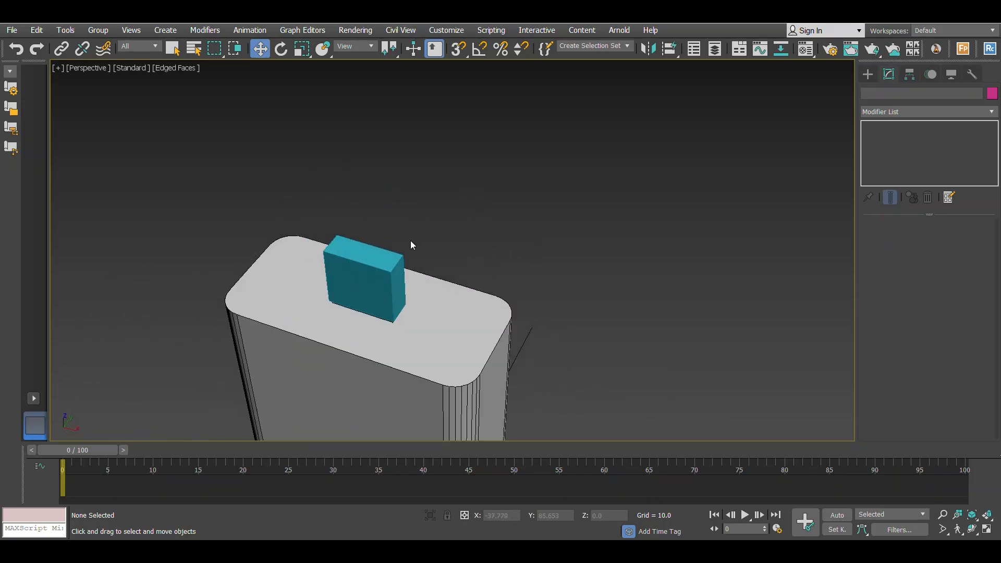
click(865, 79)
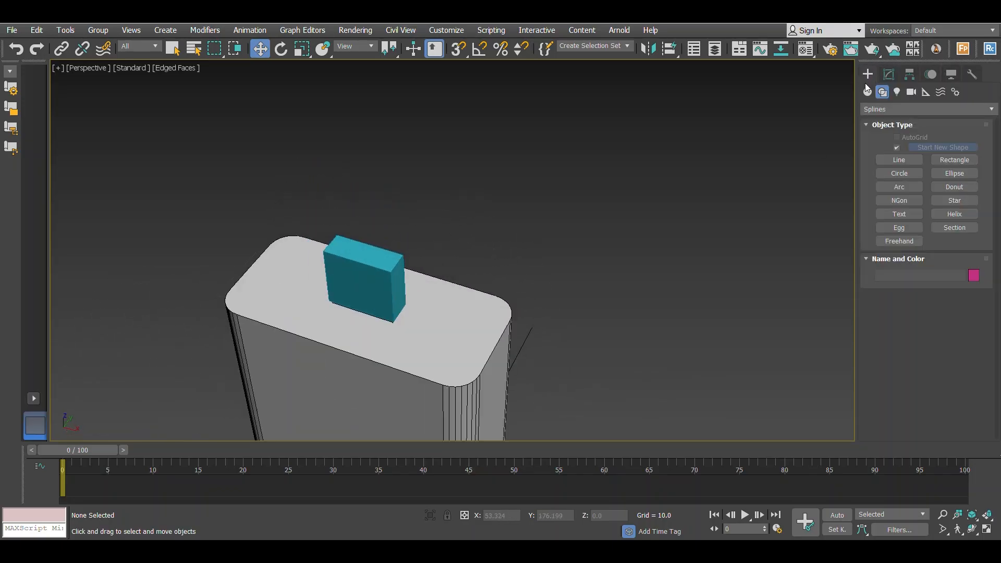
click(867, 92)
click(877, 111)
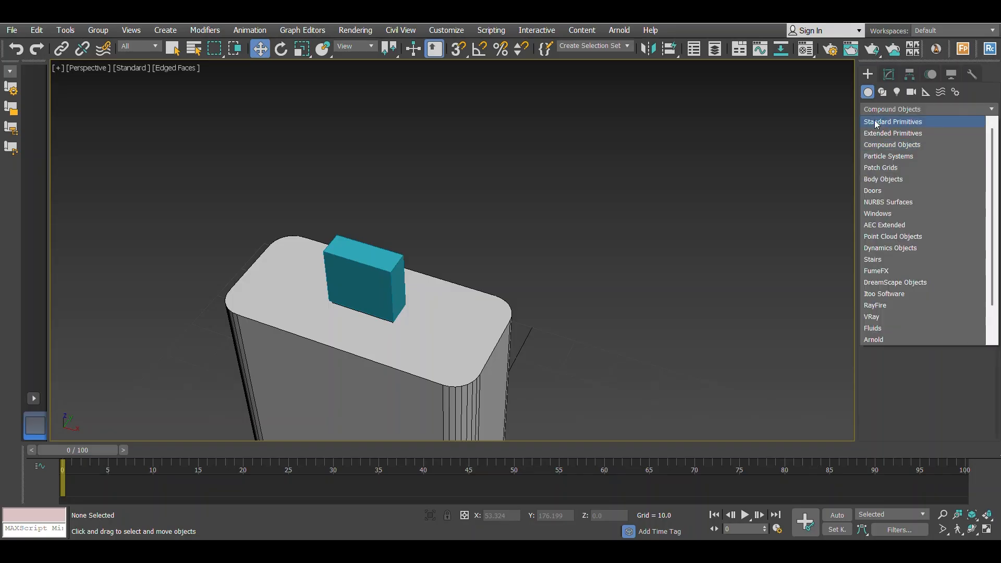
click(880, 125)
click(954, 177)
key(alt+w)
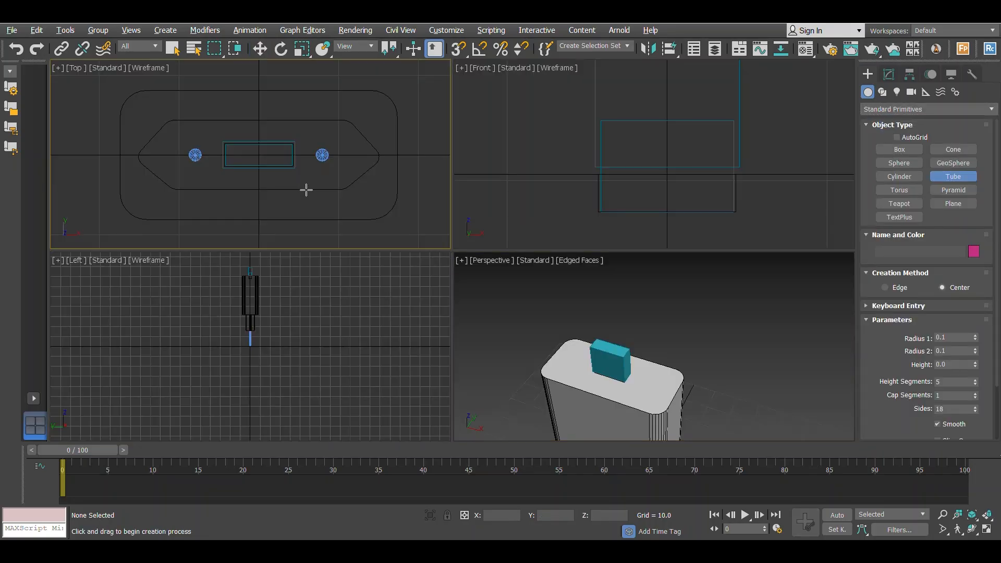
scroll(306, 191, up, 2)
key(alt+w)
scroll(485, 266, up, 2)
drag(479, 263, 493, 266)
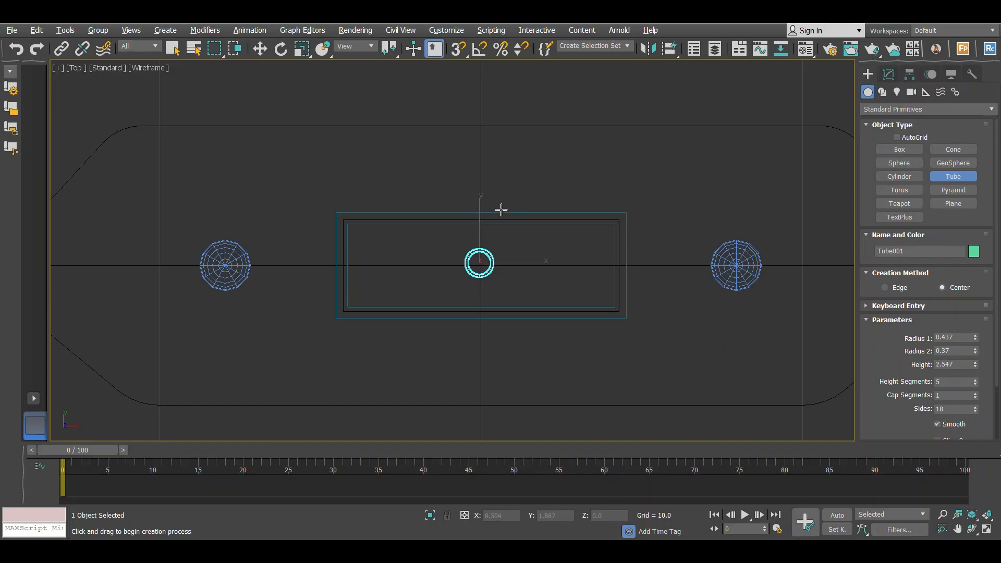
key(w)
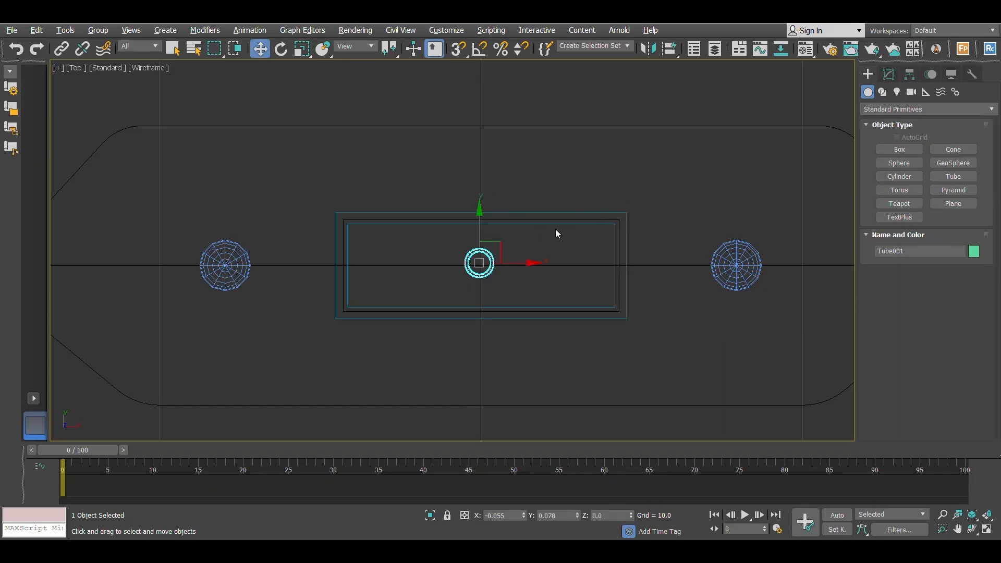
Align the tube to the connector block and raise it to about Z 79.081, onto the enlarged block's top
click(670, 49)
click(518, 224)
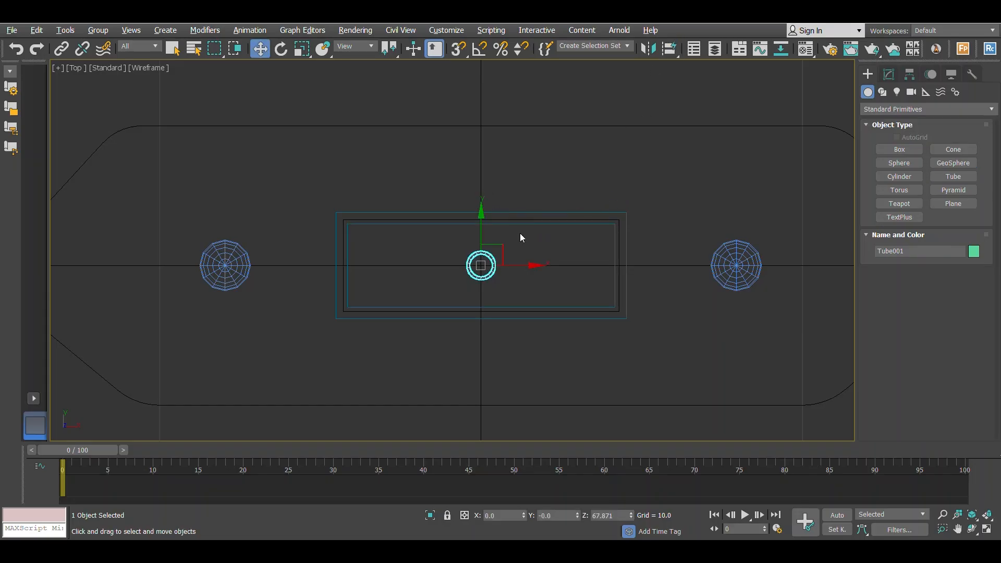
key(f)
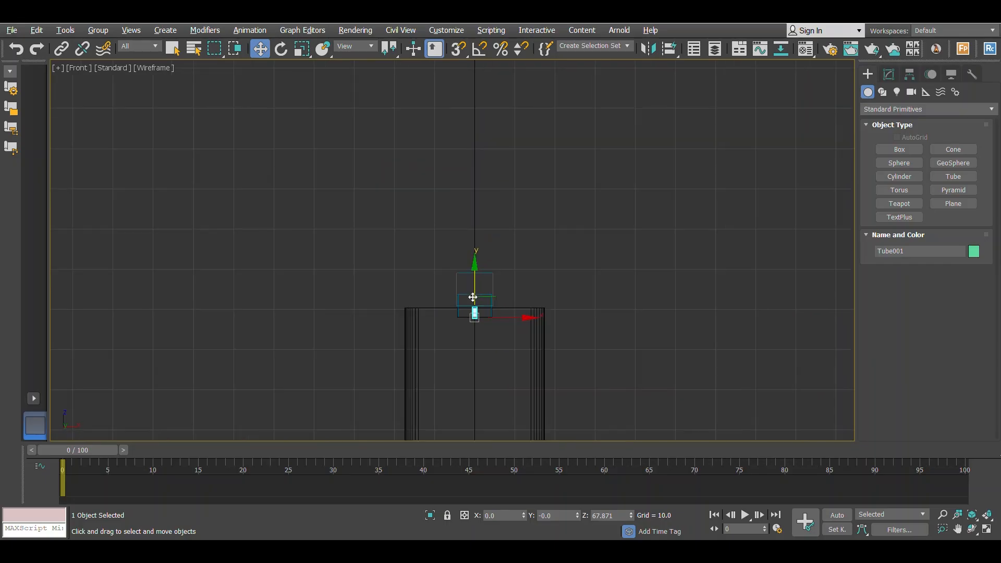
drag(478, 311, 485, 185)
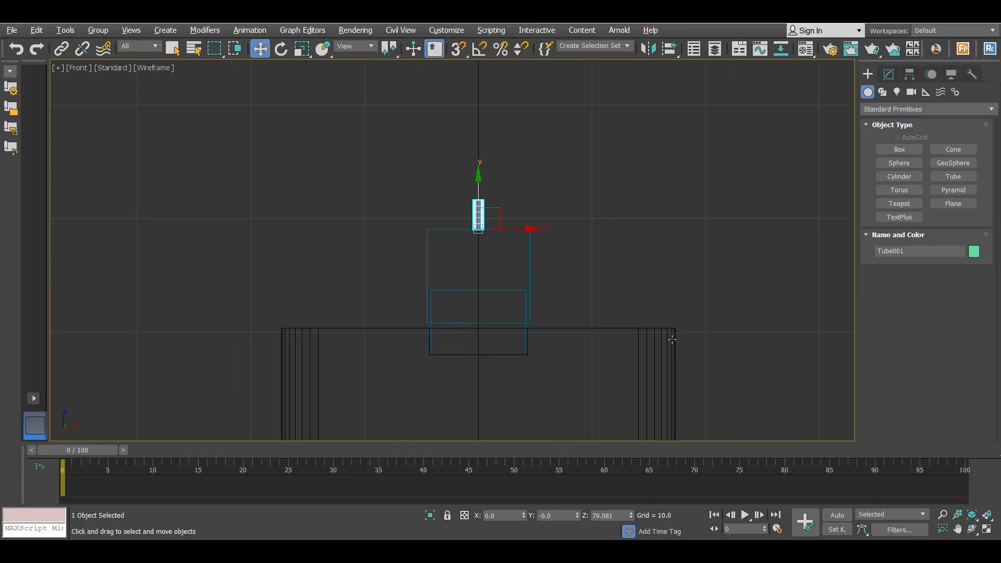
Set the tube's Radius 1 to 1.097 and Radius 2 to 0.88, and increase its height
key(p)
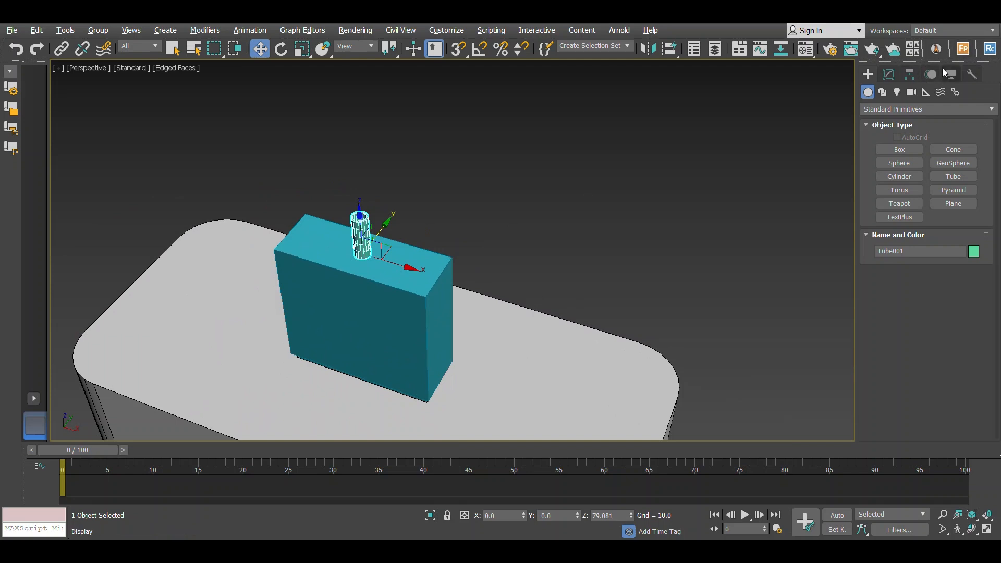
click(889, 74)
drag(975, 243, 964, 207)
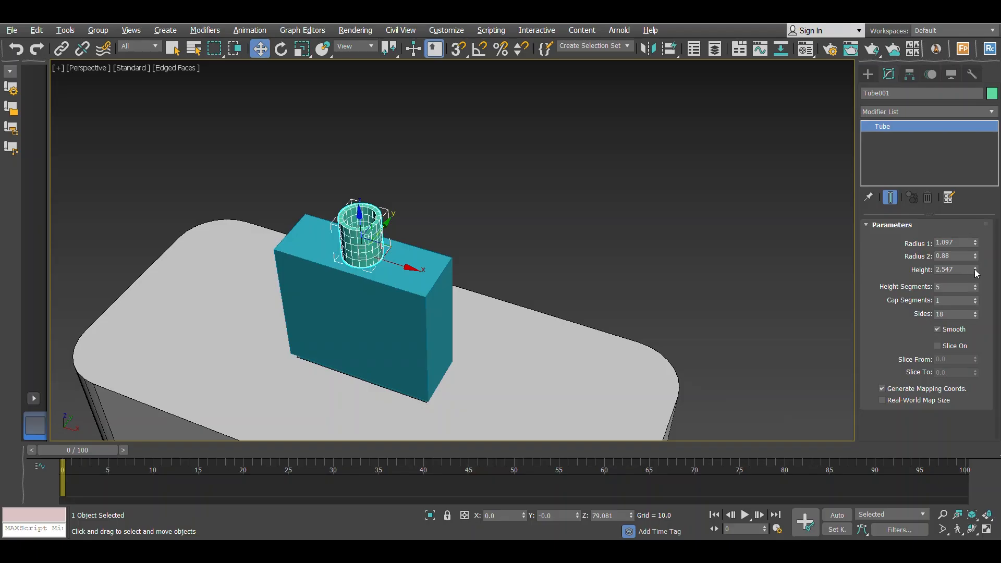
drag(977, 273, 964, 221)
alt+middle_drag(640, 216, 483, 166)
click(483, 164)
Group the body, hexagonal base, connector blocks and tube without the pins, and assign the 01 - Default material to the group
mouse_move(460, 176)
alt+middle_down()
mouse_move(430, 160)
mouse_move(445, 211)
mouse_move(446, 173)
alt+middle_up()
scroll(443, 211, down, 3)
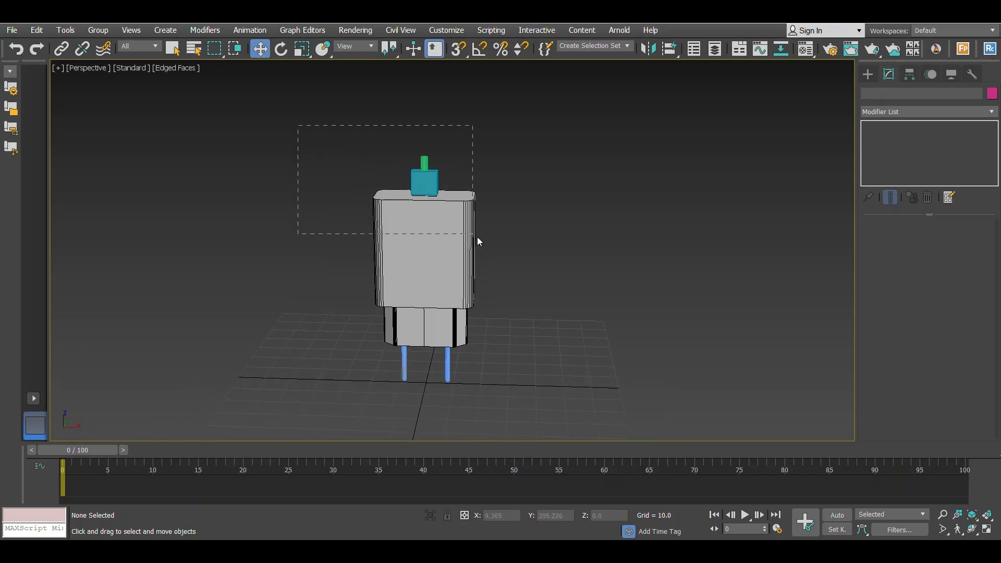
drag(614, 334, 615, 334)
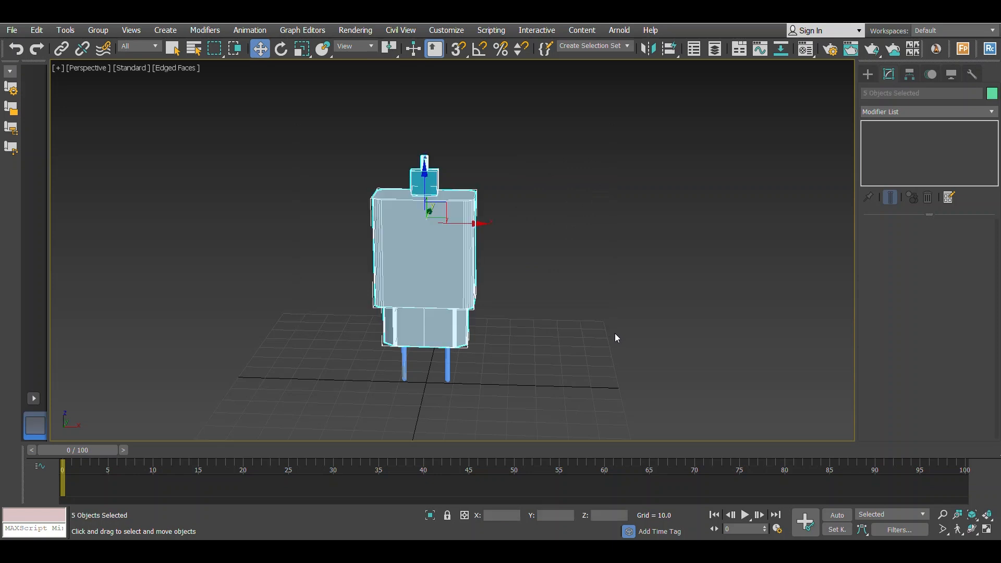
click(105, 31)
click(104, 45)
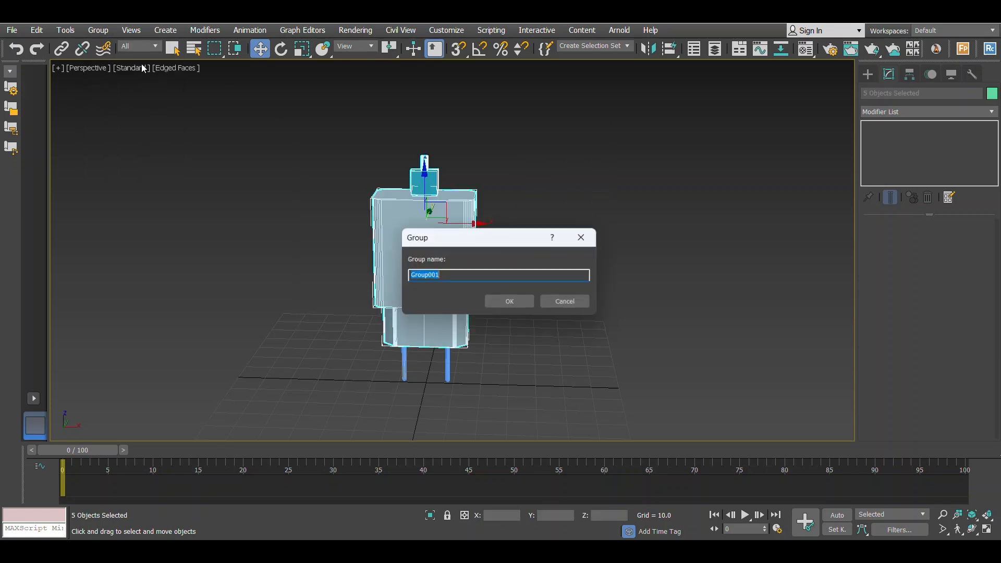
click(509, 302)
key(m)
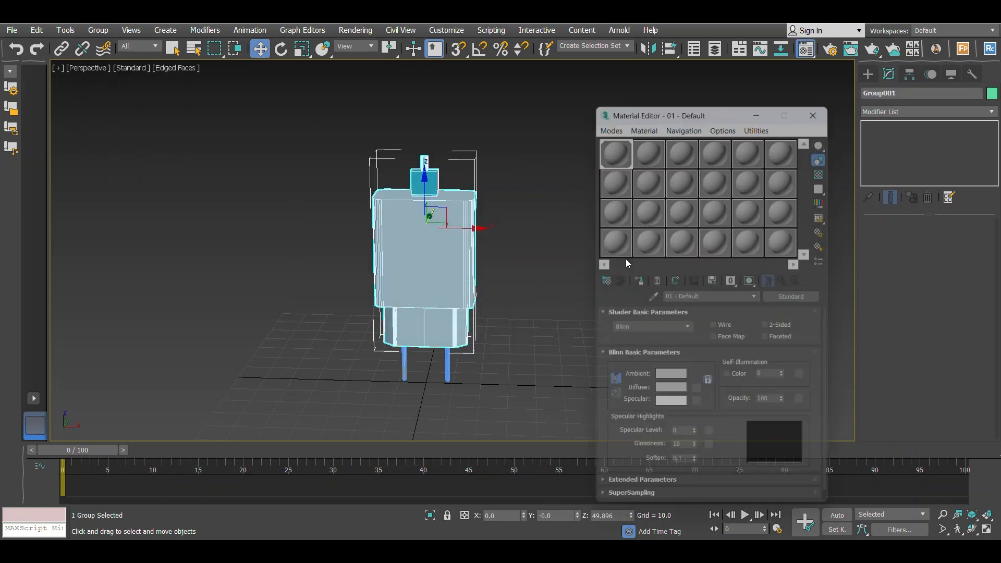
click(636, 280)
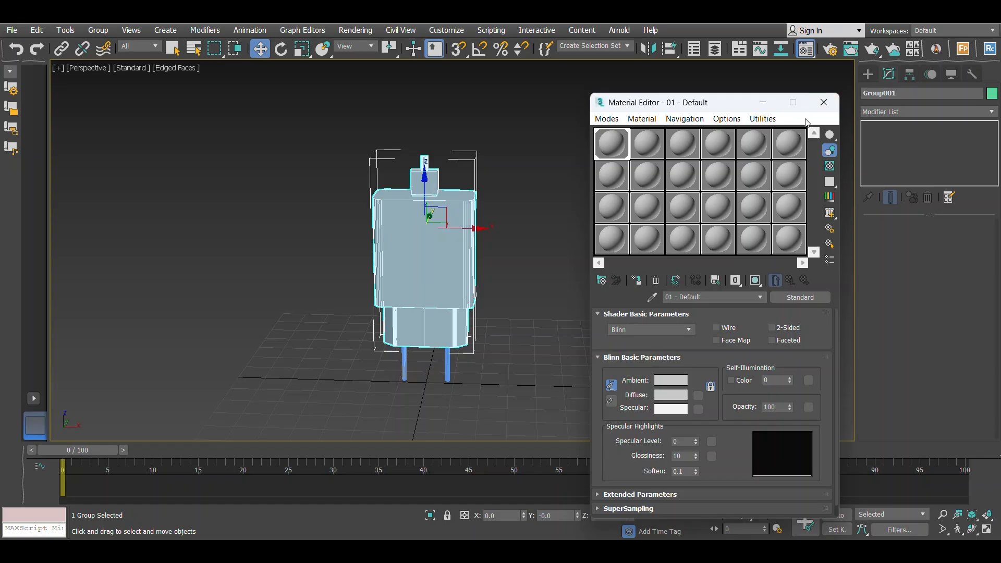
Ungroup the existing group and regroup all the adapter parts together with both pins
drag(334, 124, 594, 431)
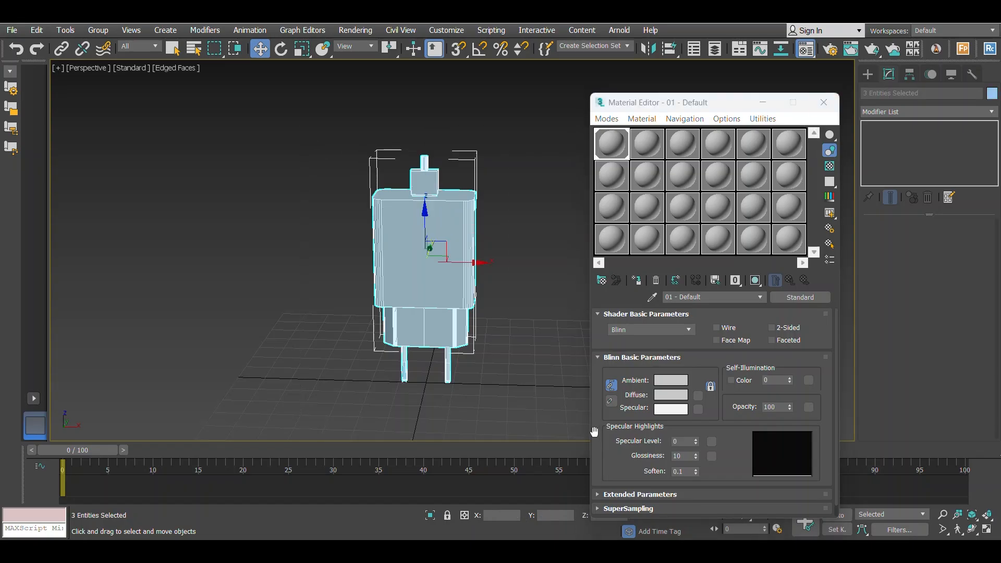
click(104, 32)
click(106, 66)
click(100, 32)
click(106, 52)
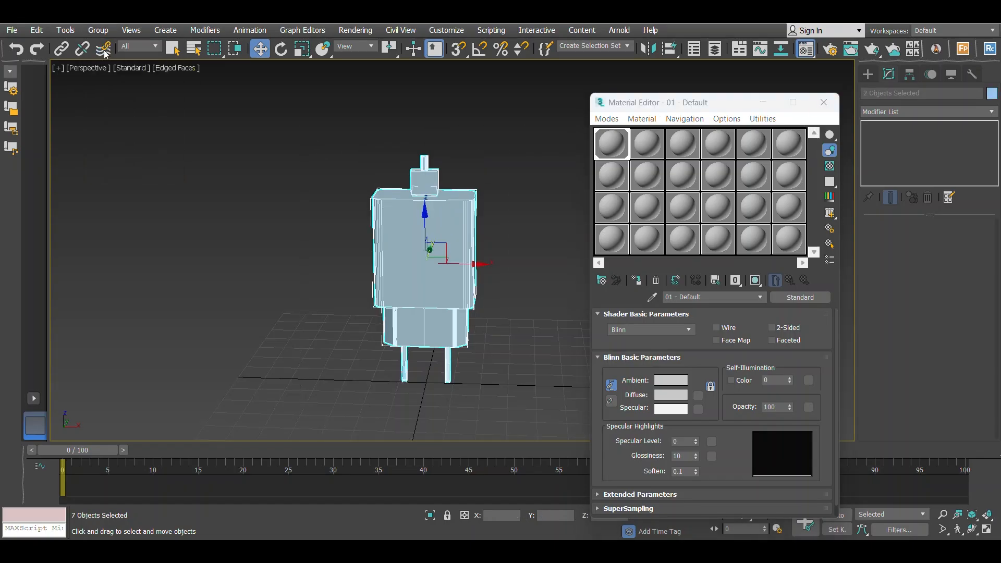
click(513, 303)
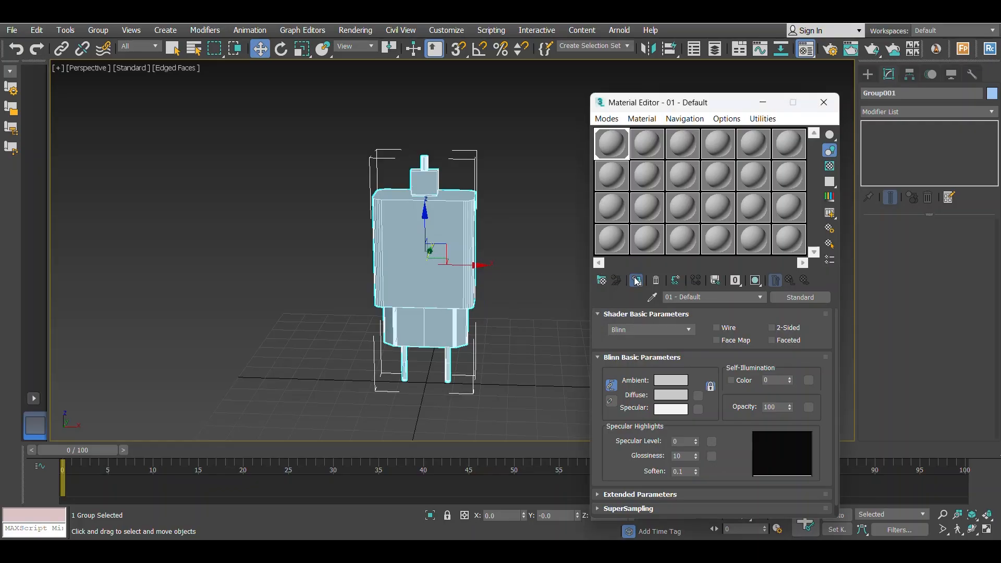
Assign the 01 - Default material to the whole adapter group and set its object color to black
click(823, 102)
click(992, 93)
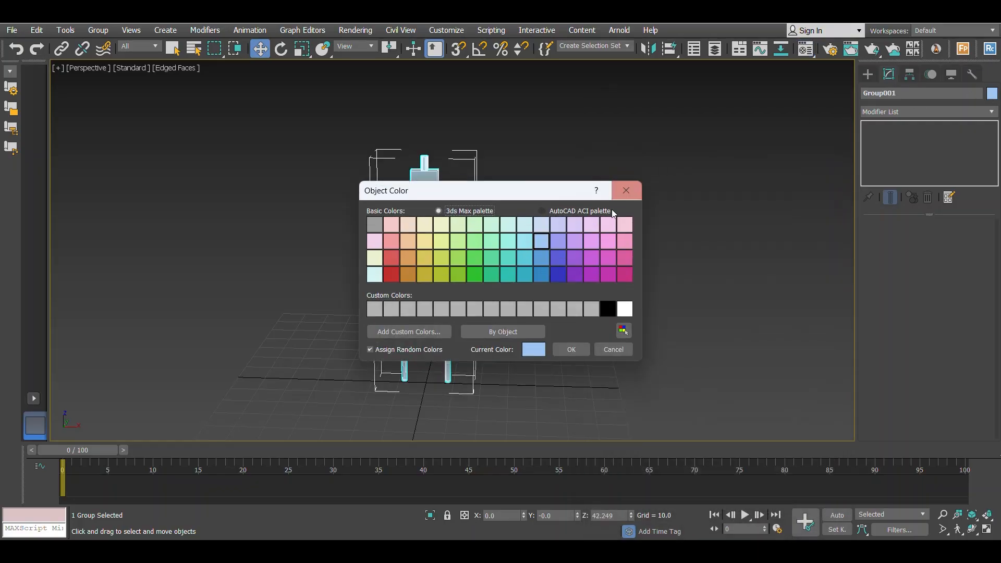
click(613, 349)
click(600, 283)
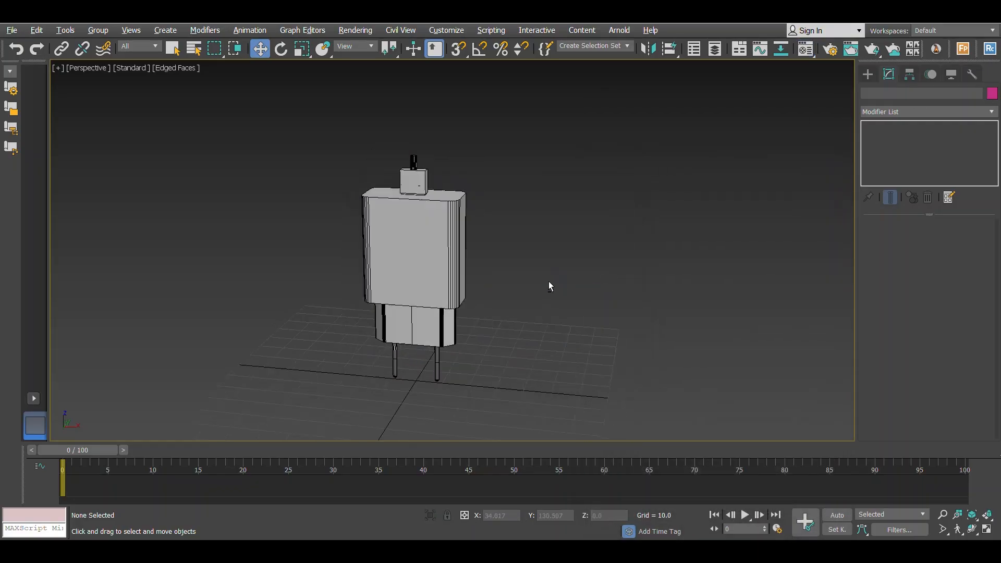
Rotate the whole adapter group 90° about the Y axis in the Front view with Angle Snap enabled
alt+middle_drag(549, 280, 476, 264)
click(449, 292)
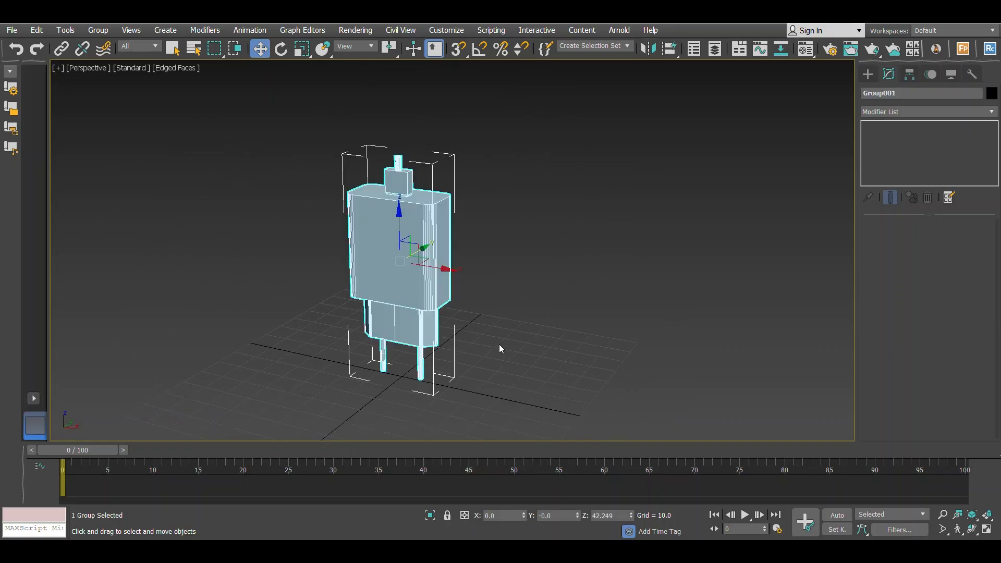
key(alt+w)
scroll(703, 186, up, 5)
key(alt+w)
scroll(703, 186, down, 6)
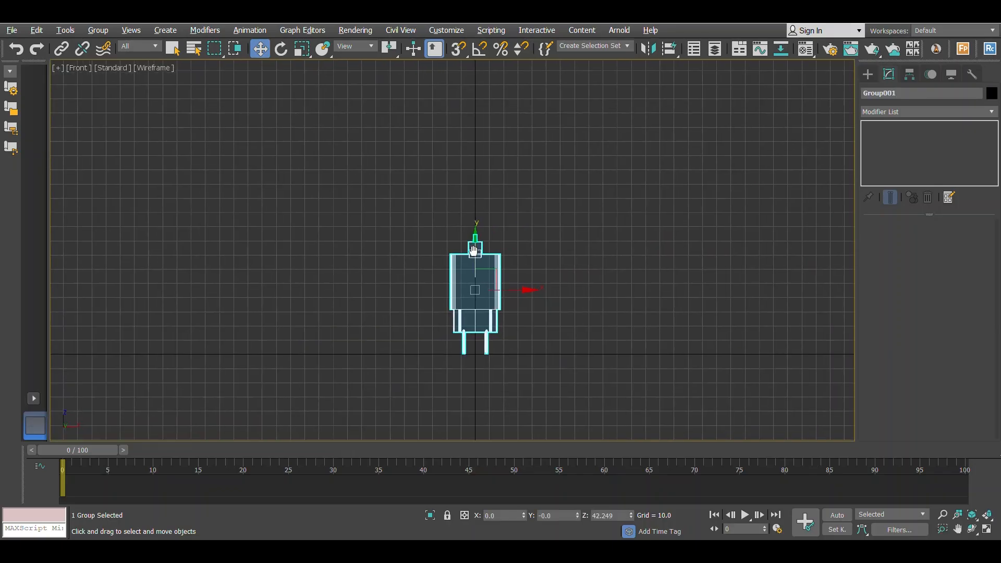
click(477, 51)
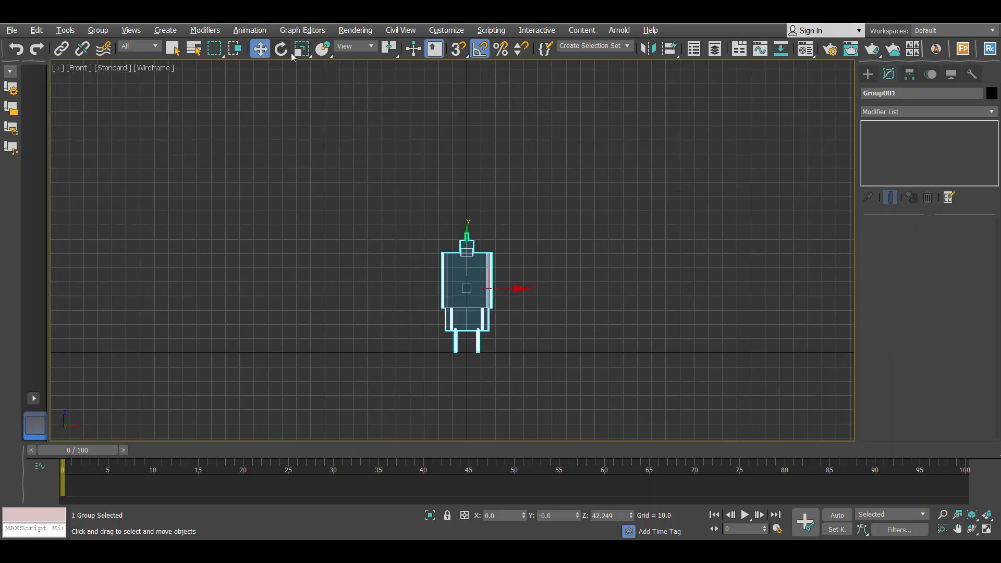
key(e)
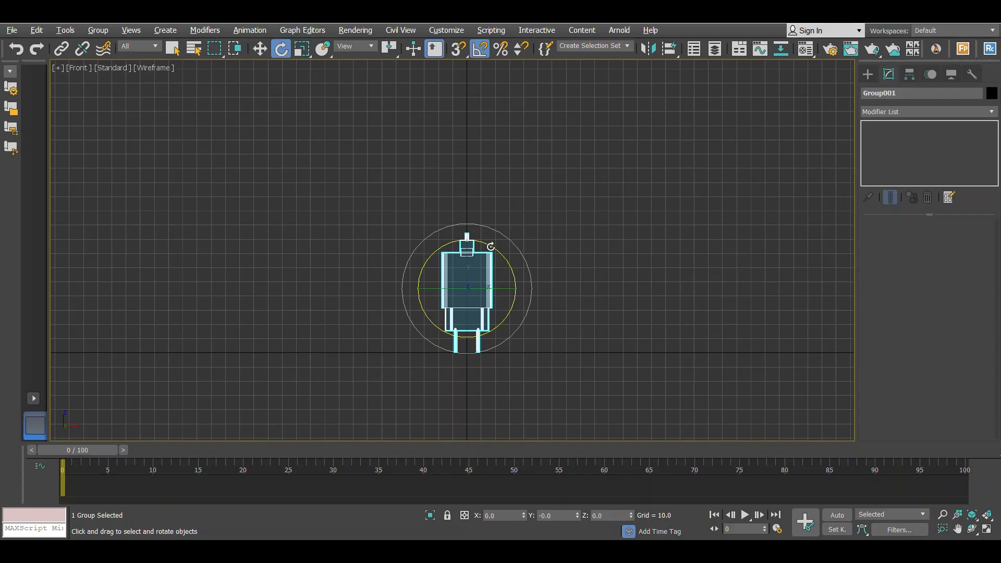
drag(491, 246, 527, 277)
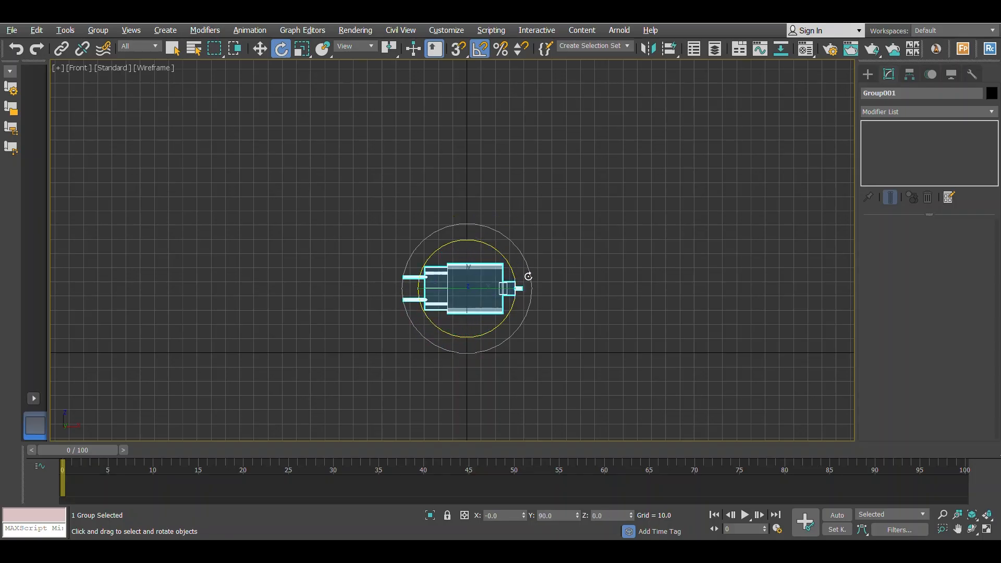
Turn the adapter group onto its broad side and lower it to Z 8.762 so it lies on the ground plane
scroll(493, 287, up, 2)
drag(454, 280, 455, 324)
key(w)
key(alt+w)
Draw a wavy seven-vertex Line spline in the Top view, starting at the tube's open end and running away from the adapter
right_click(343, 182)
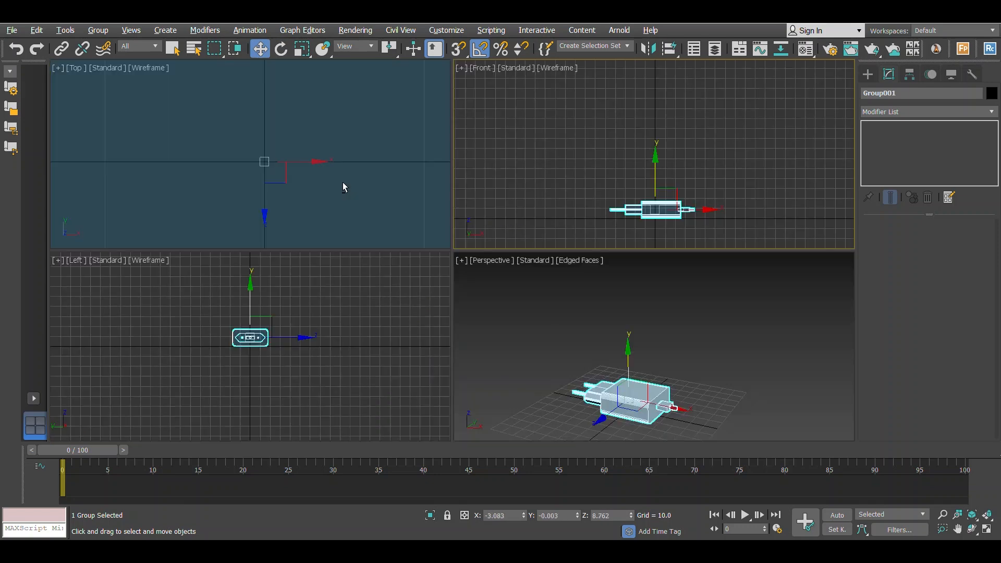
key(alt+w)
scroll(467, 241, up, 3)
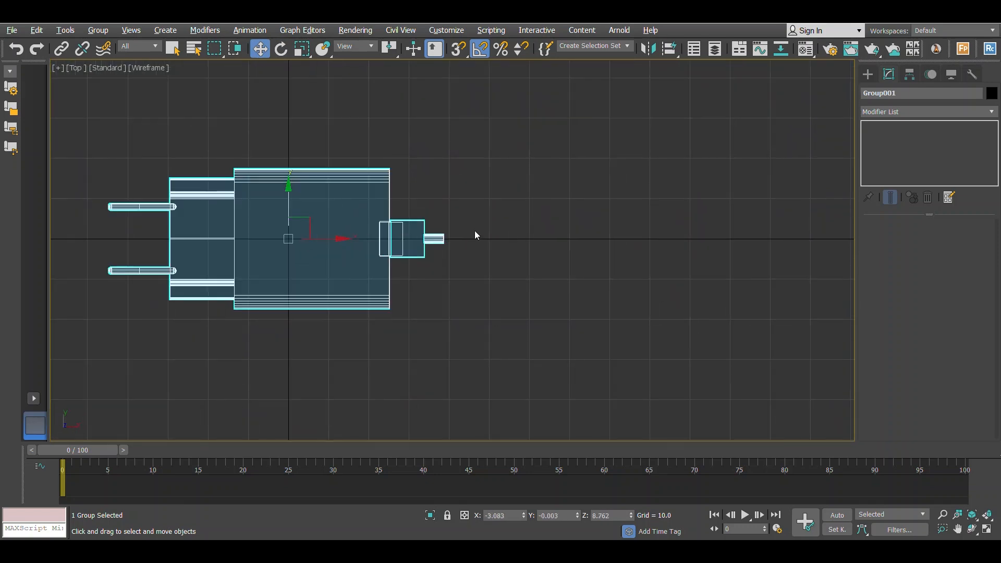
click(475, 231)
scroll(476, 231, down, 2)
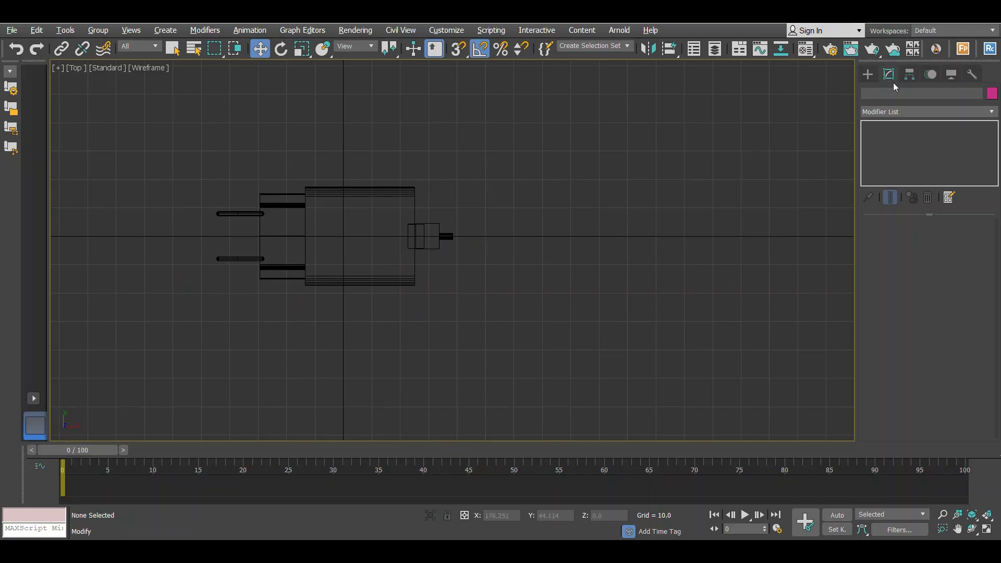
click(867, 74)
click(883, 92)
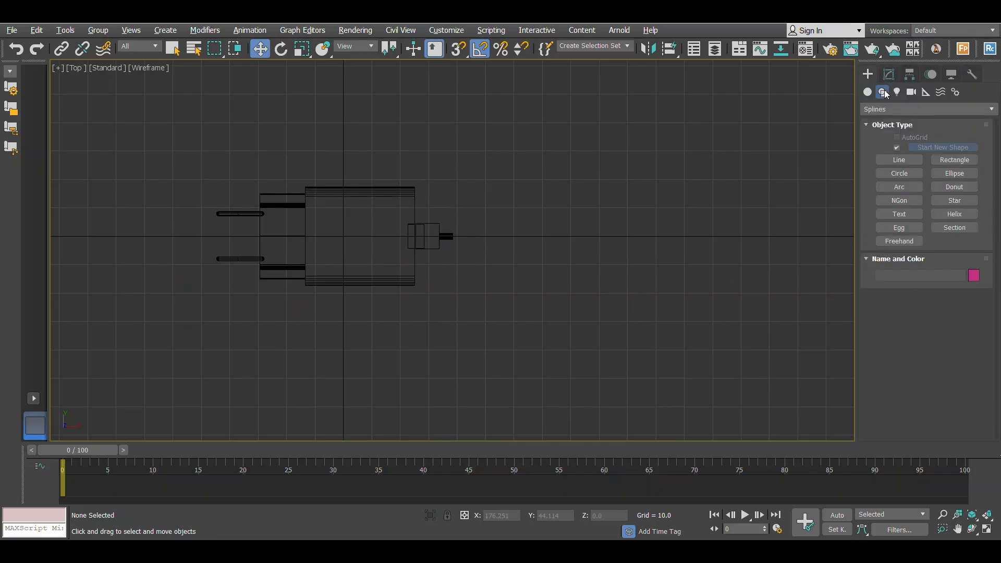
click(899, 159)
scroll(566, 250, up, 6)
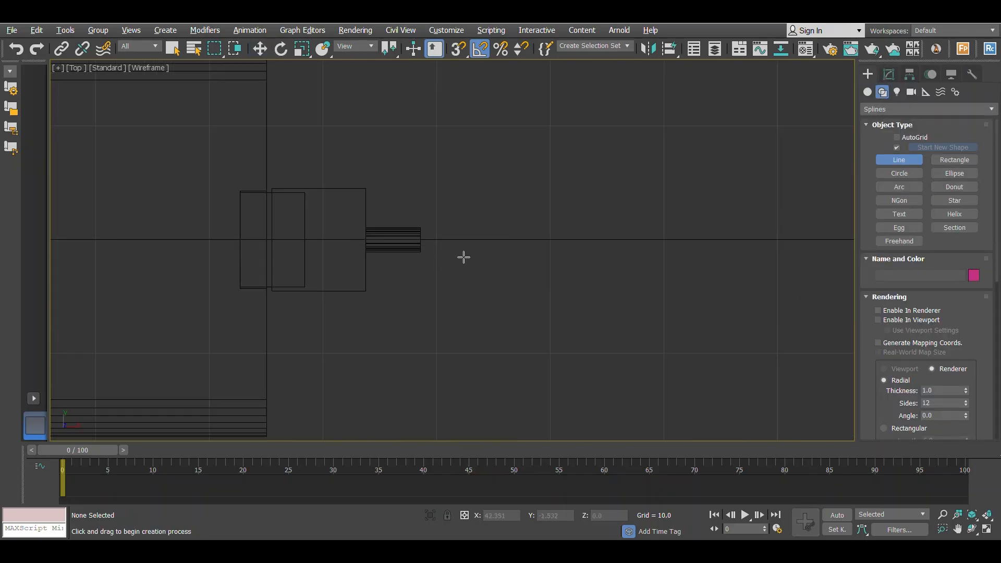
click(418, 237)
scroll(510, 250, down, 4)
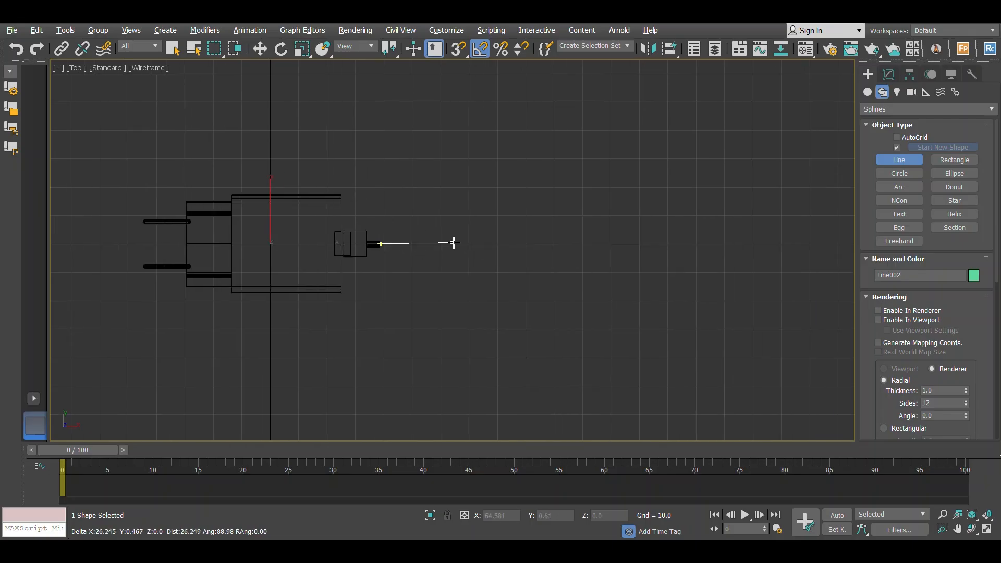
click(473, 237)
middle_drag(608, 205, 480, 202)
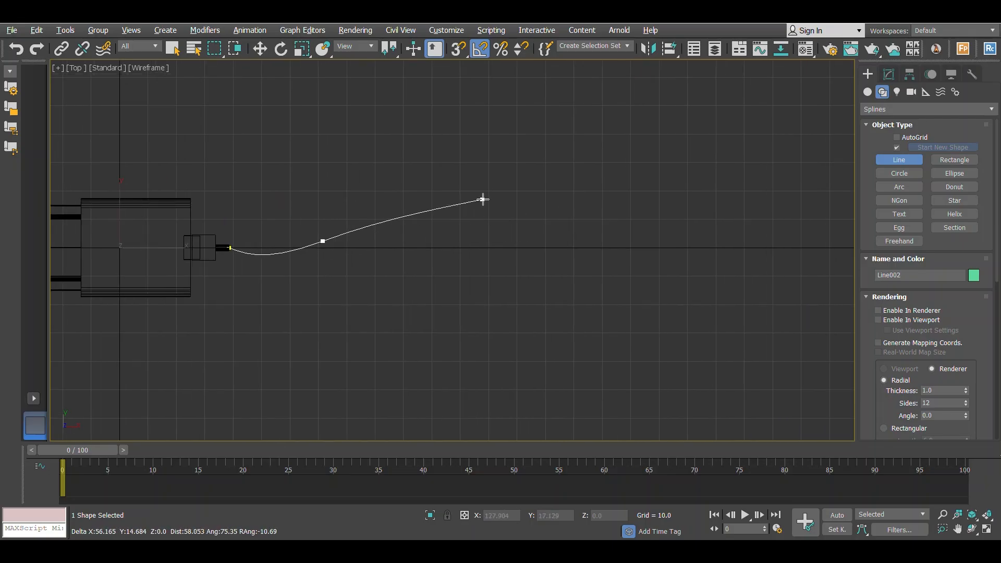
click(502, 197)
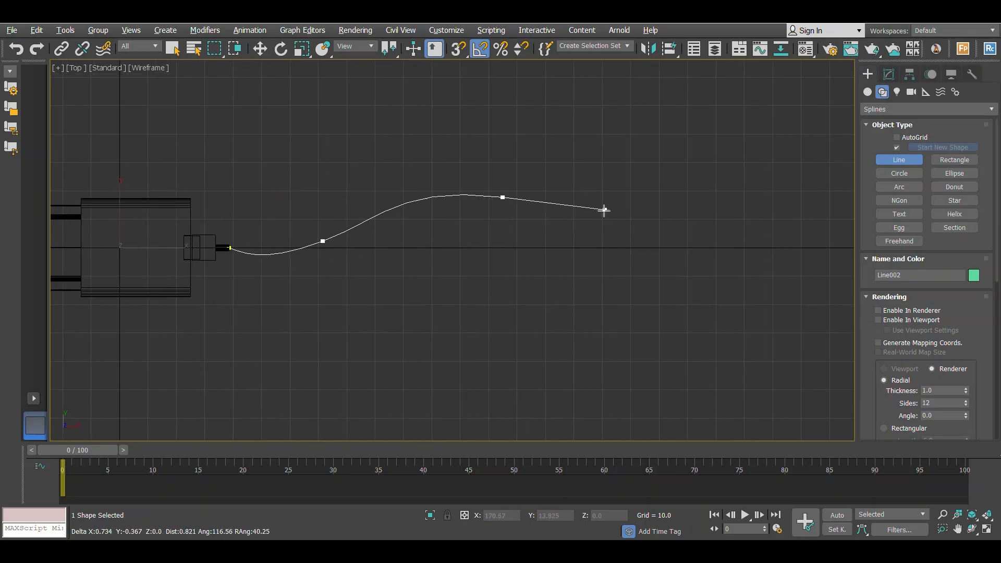
click(609, 308)
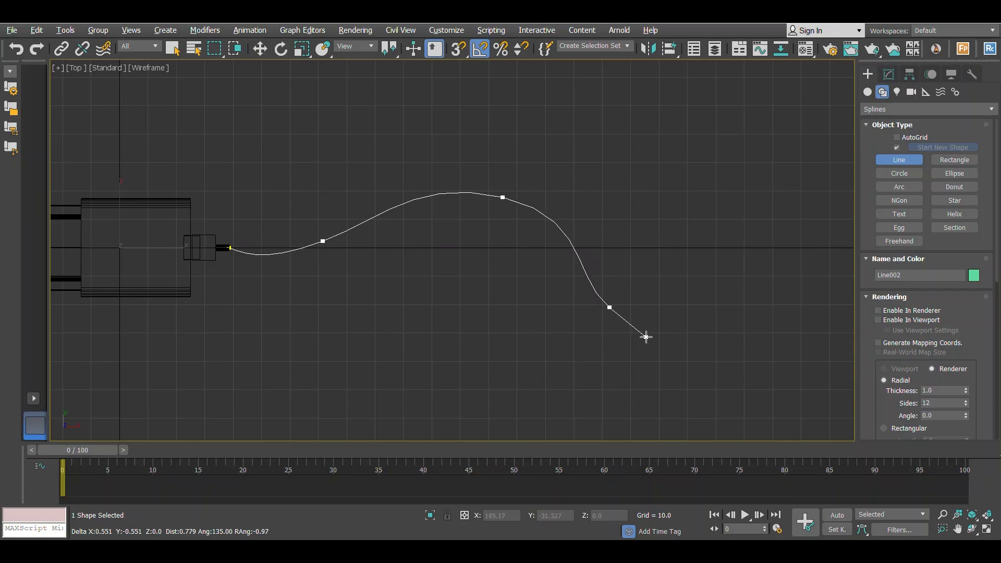
scroll(678, 313, down, 2)
click(643, 279)
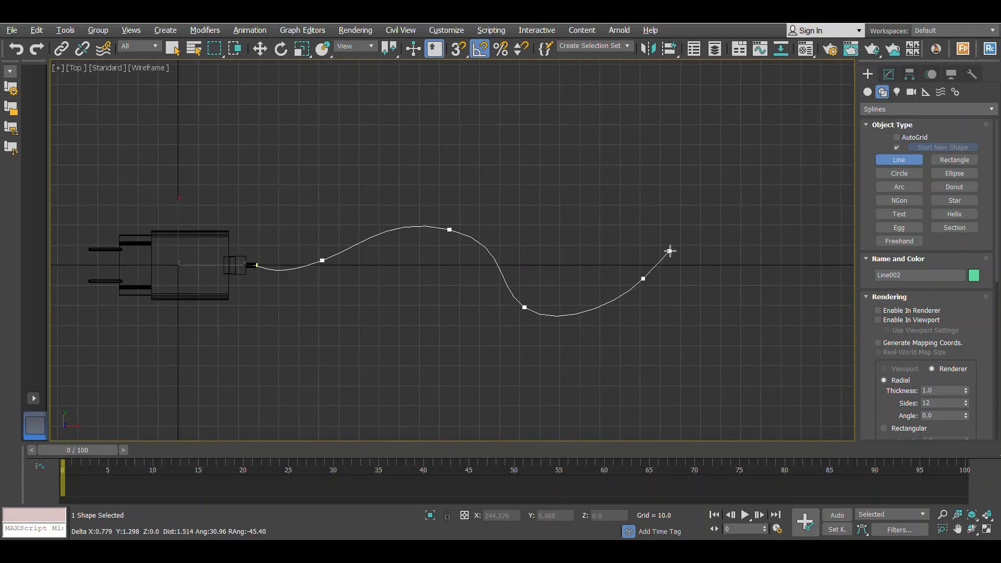
click(733, 286)
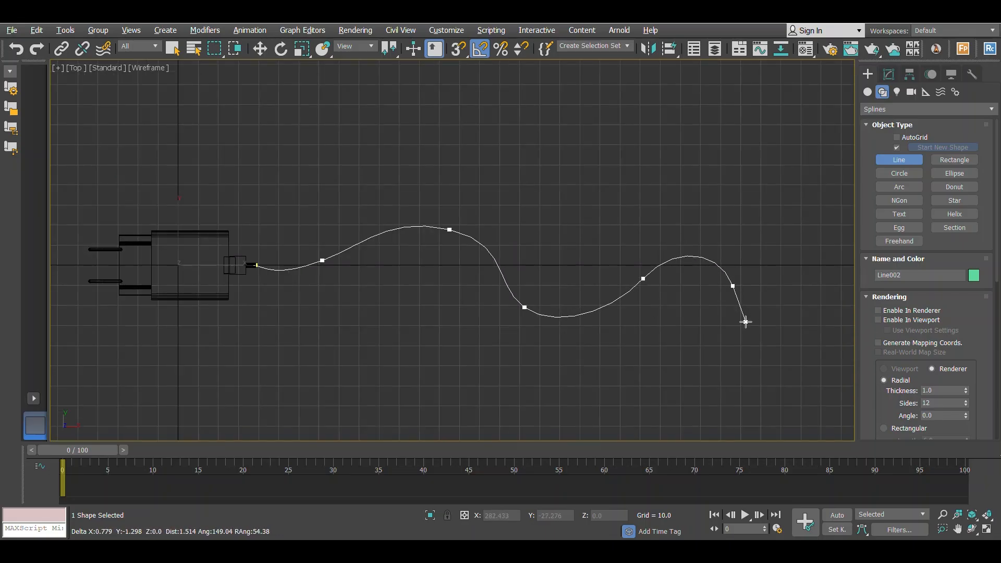
click(770, 346)
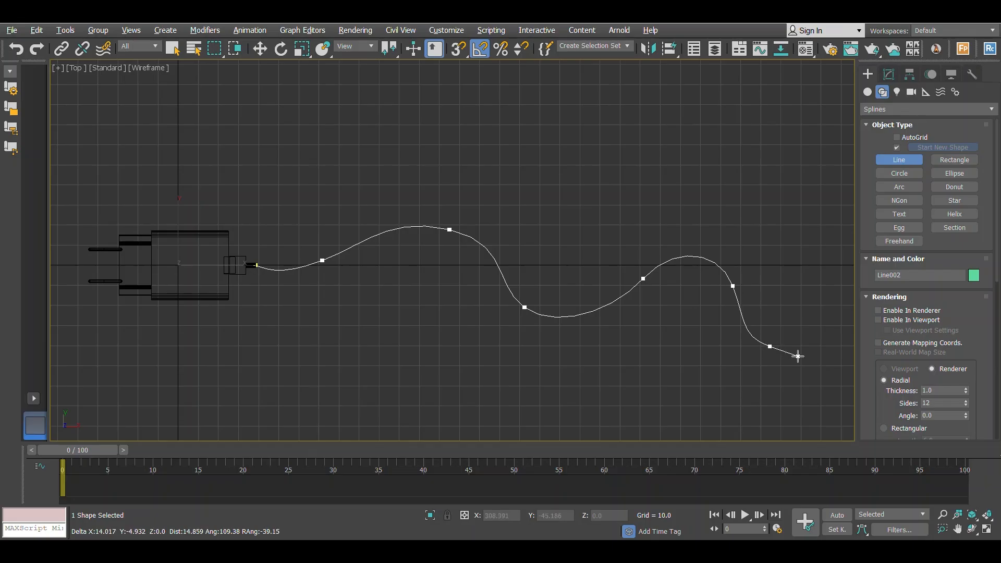
right_click(798, 356)
scroll(586, 277, down, 2)
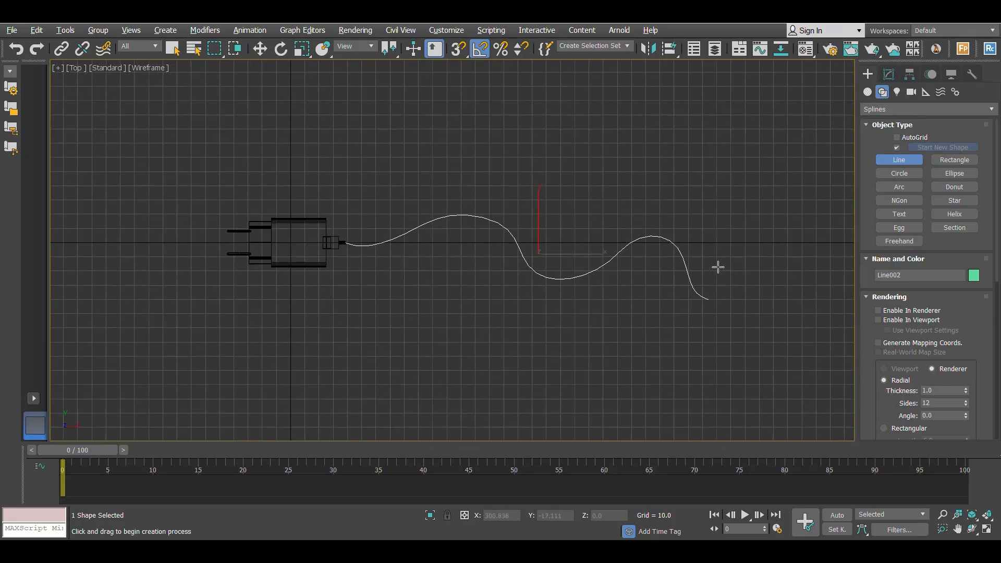
Set the cable line's interpolation to Adaptive to smooth its curves
key(w)
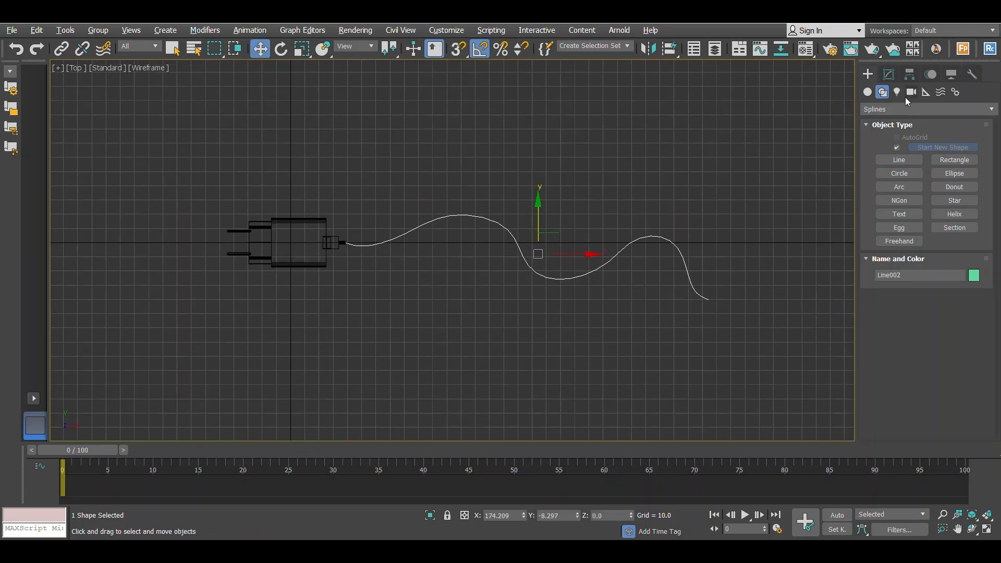
click(889, 74)
scroll(549, 246, up, 7)
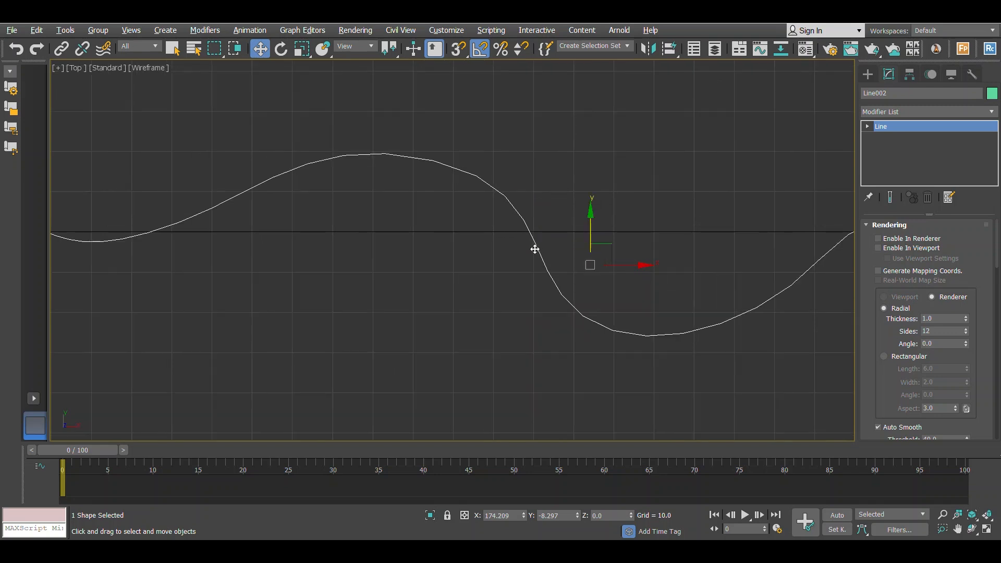
scroll(535, 250, up, 2)
drag(917, 388, 897, 140)
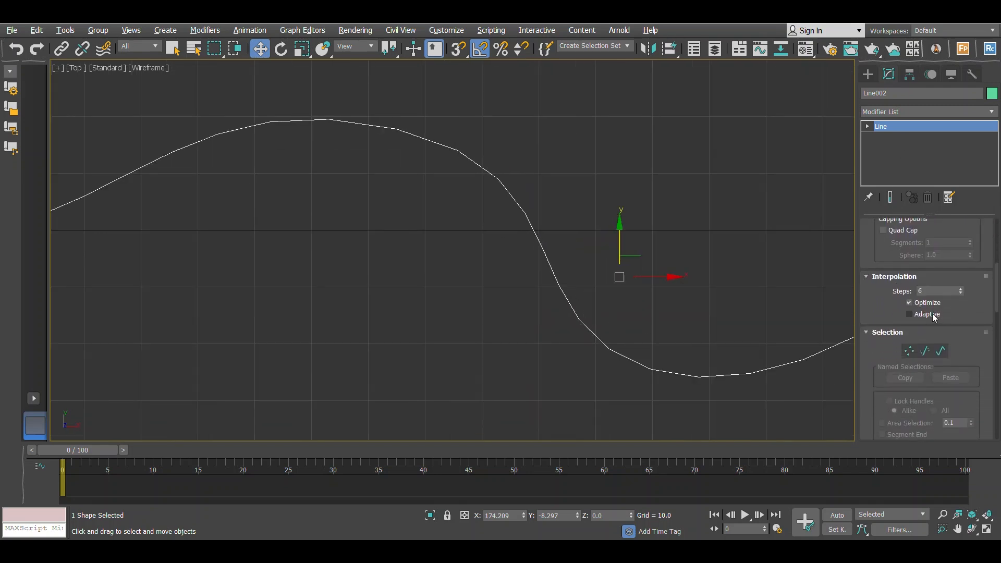
click(909, 314)
scroll(424, 245, down, 8)
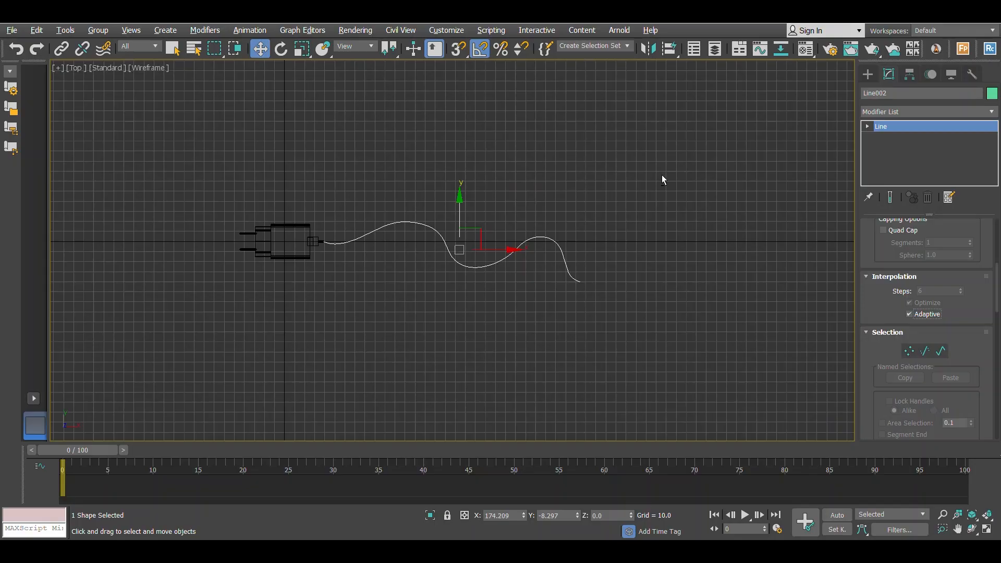
Raise the cable line to Z 9.025 in the Front view, level with the adapter's tube
key(alt+w)
key(alt+w)
scroll(463, 219, up, 5)
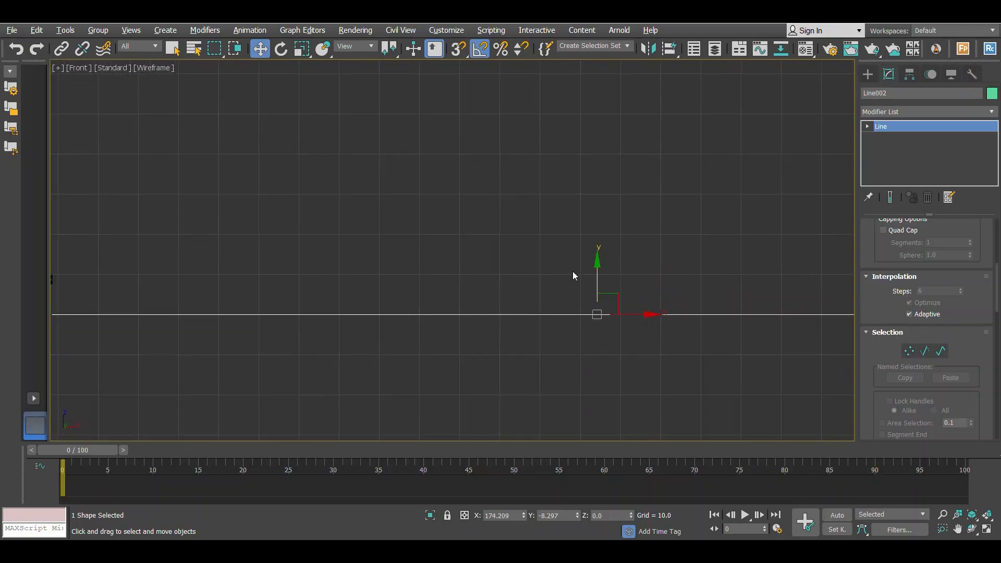
scroll(583, 280, down, 2)
drag(594, 274, 589, 247)
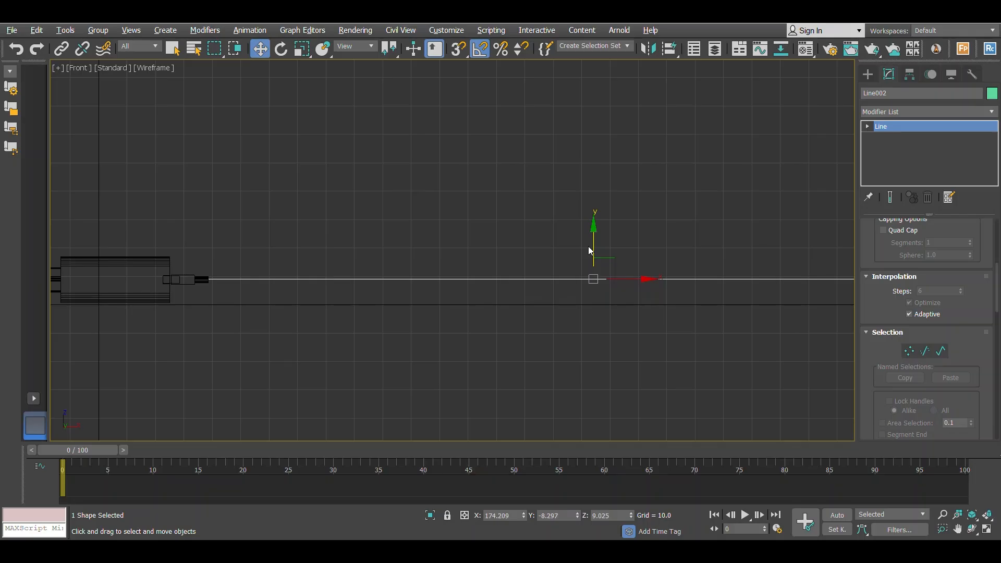
Enable the cable line in the renderer and the viewport, and examine where it meets the tube
scroll(882, 250, up, 5)
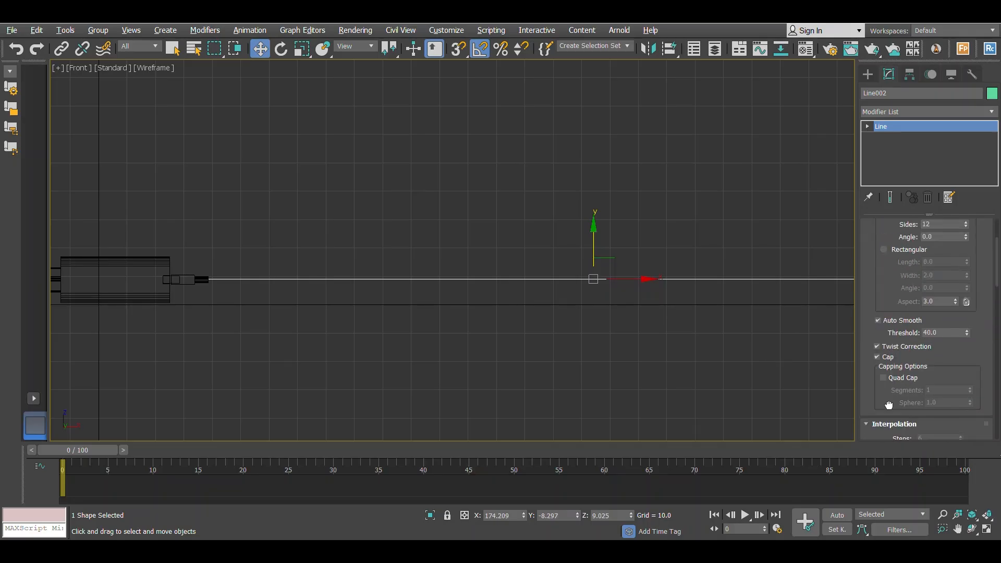
click(895, 250)
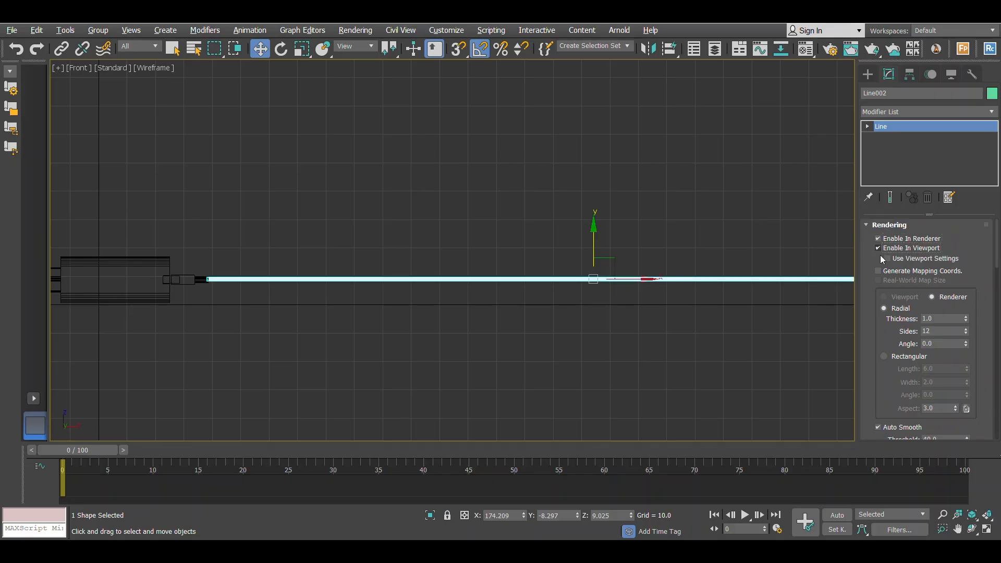
key(alt+w)
right_click(658, 333)
key(alt+w)
scroll(459, 334, up, 3)
scroll(444, 343, up, 4)
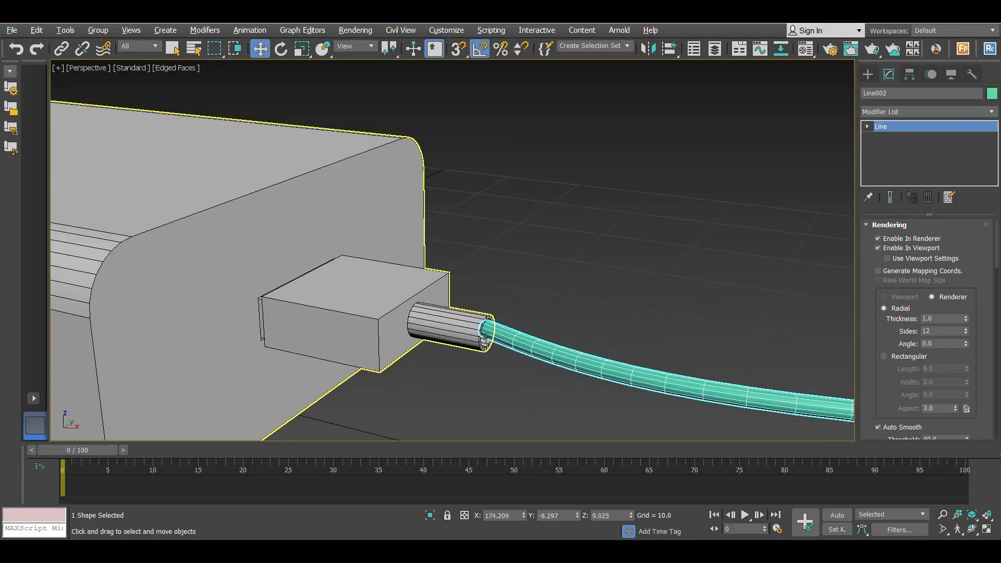
scroll(469, 334, down, 5)
scroll(496, 327, up, 4)
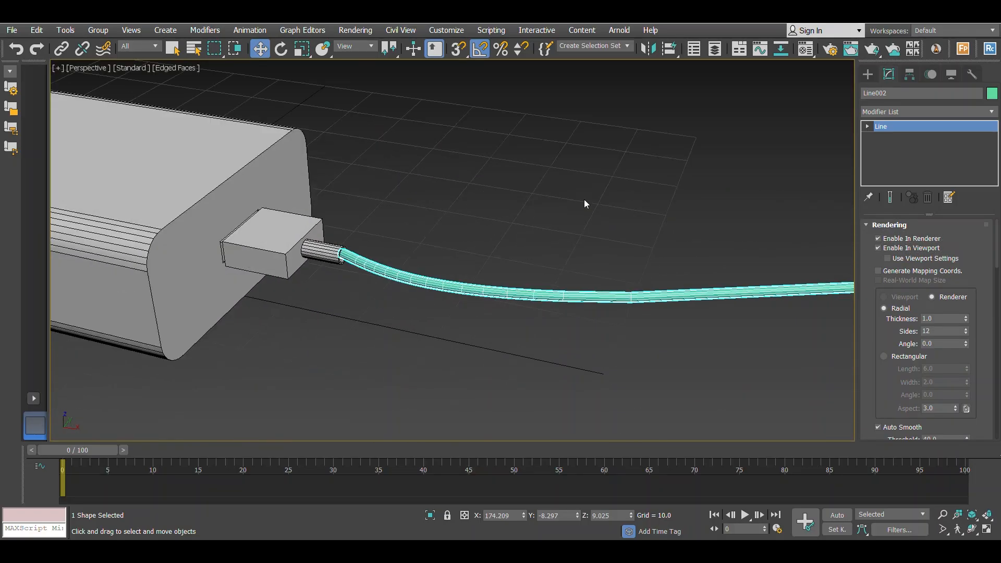
Move the cable line's first vertex to X 38.172, Y 0.003 so that the cable starts inside the tube
click(868, 126)
click(875, 138)
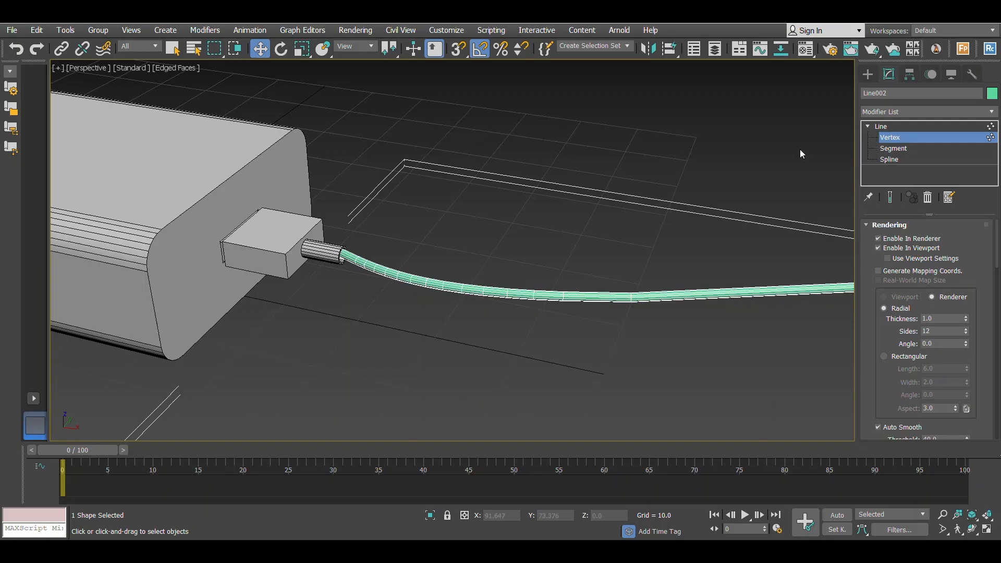
key(alt+w)
right_click(143, 118)
key(alt+w)
scroll(349, 252, up, 8)
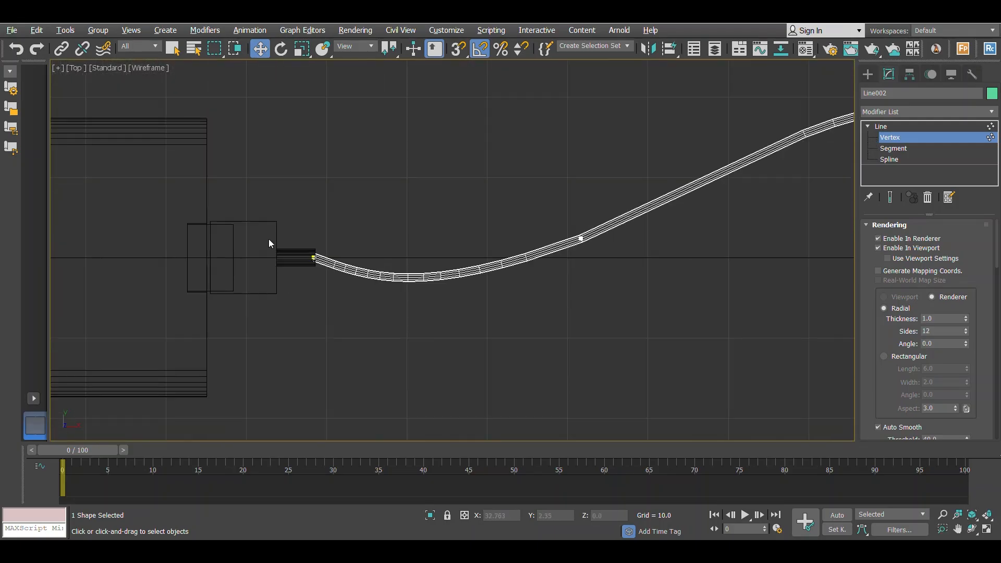
click(268, 241)
scroll(327, 267, up, 2)
scroll(321, 258, up, 3)
drag(298, 221, 292, 224)
Select the cable line's second and third vertices and lower them close to the ground plane in the Front view
key(alt+w)
key(alt+w)
scroll(228, 260, up, 4)
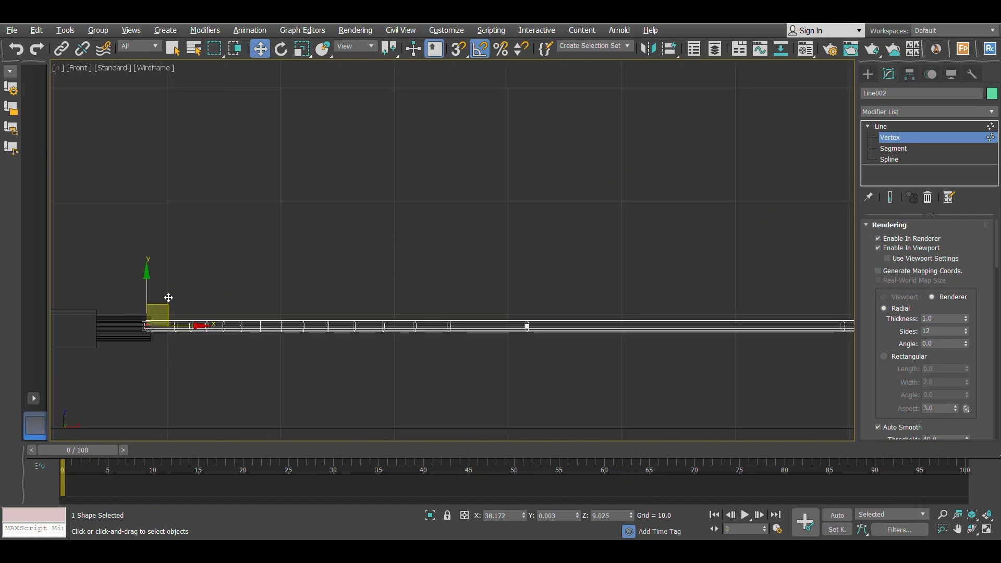
middle_drag(153, 328, 322, 308)
scroll(323, 309, up, 2)
scroll(326, 310, down, 5)
scroll(326, 310, down, 4)
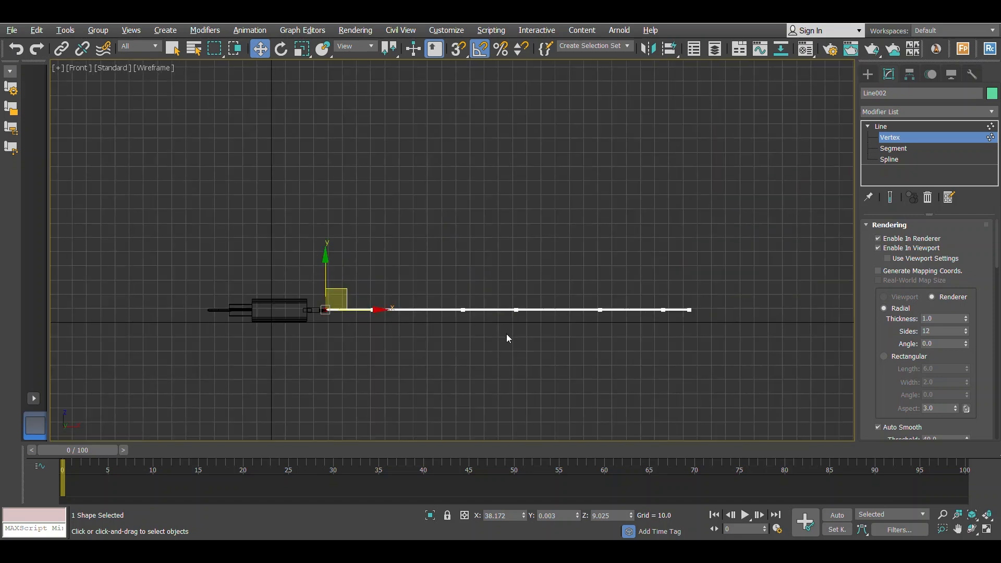
scroll(458, 331, up, 2)
scroll(387, 312, up, 3)
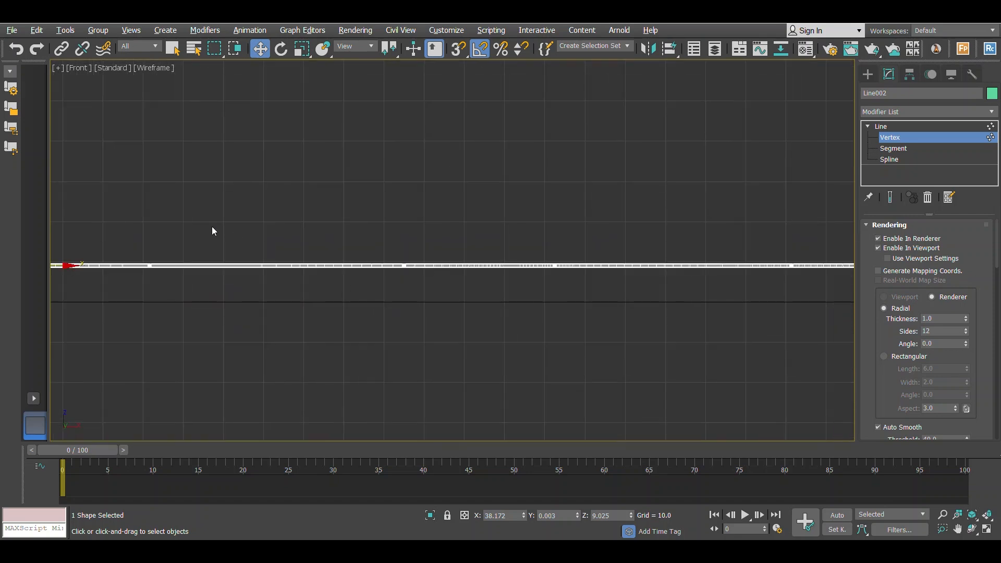
scroll(212, 230, down, 2)
drag(328, 286, 328, 285)
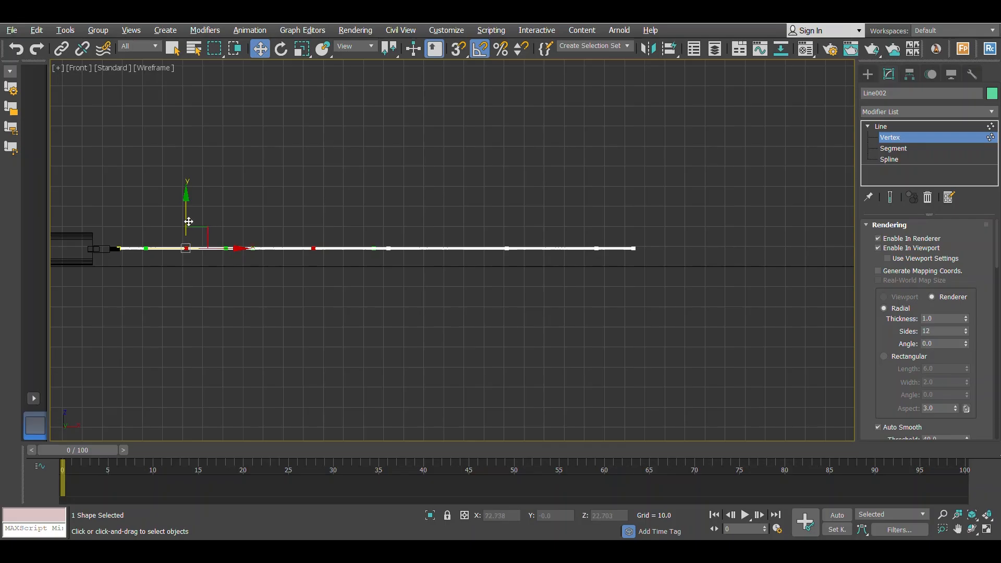
drag(189, 222, 188, 237)
scroll(402, 262, up, 2)
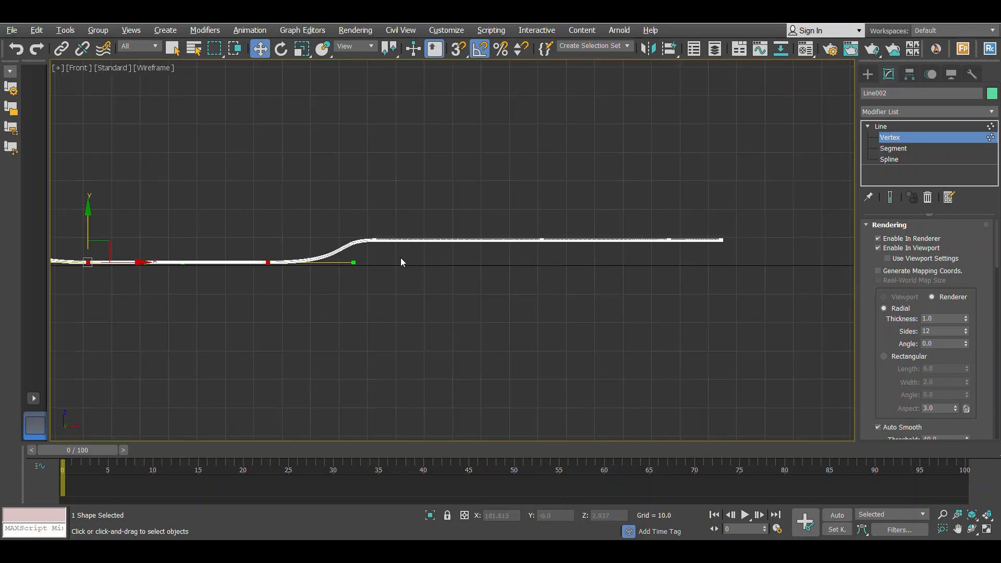
Lower the cable line's fourth vertex to Z 3.524 in the Front view and shift it to X 151.788, Y -28.991 in Perspective
drag(365, 232, 401, 234)
key(e)
key(w)
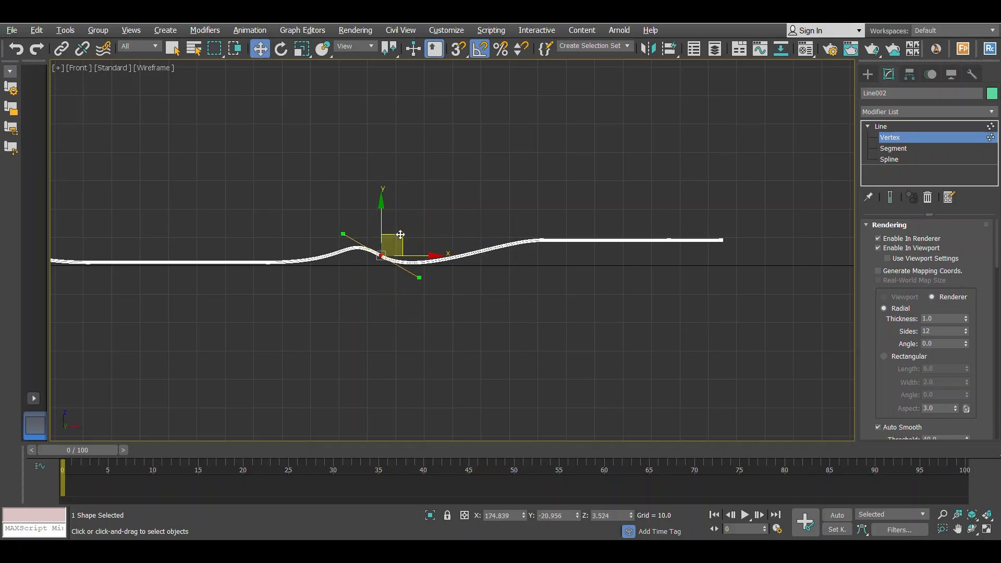
key(p)
scroll(620, 337, down, 4)
middle_drag(621, 338, 492, 311)
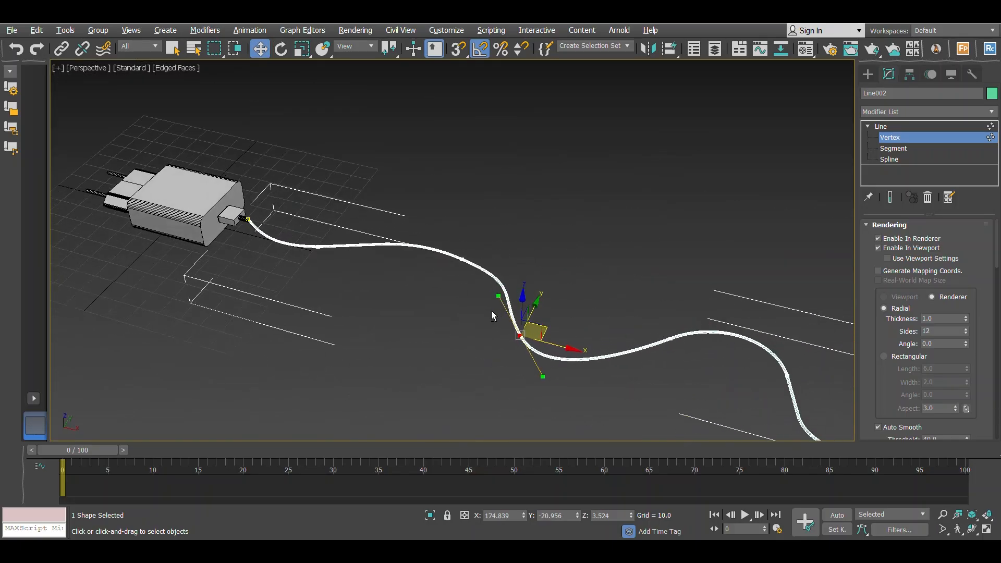
scroll(481, 328, down, 3)
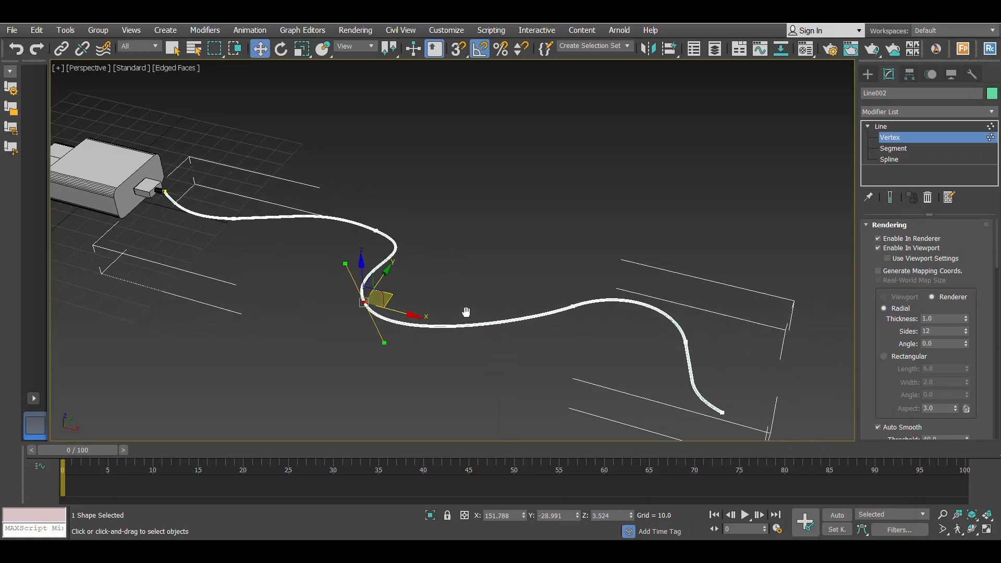
drag(498, 284, 641, 387)
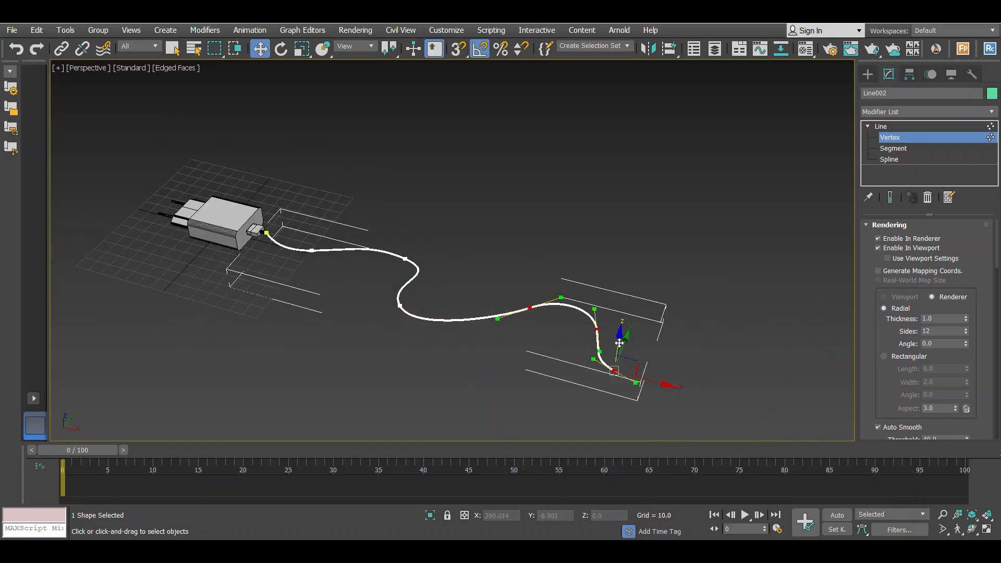
middle_drag(608, 378, 316, 196)
drag(752, 437, 752, 436)
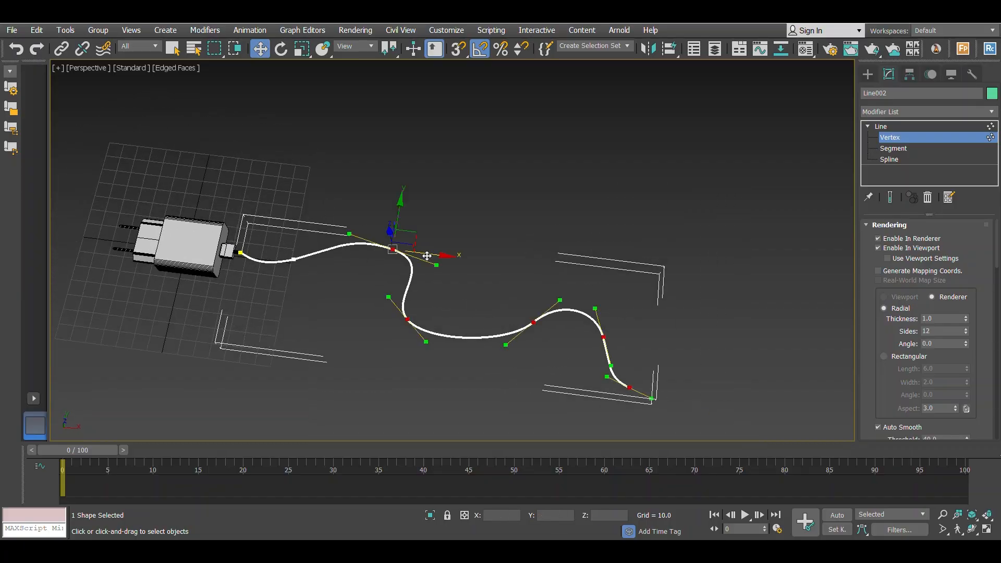
alt+middle_drag(427, 256, 364, 309)
click(364, 309)
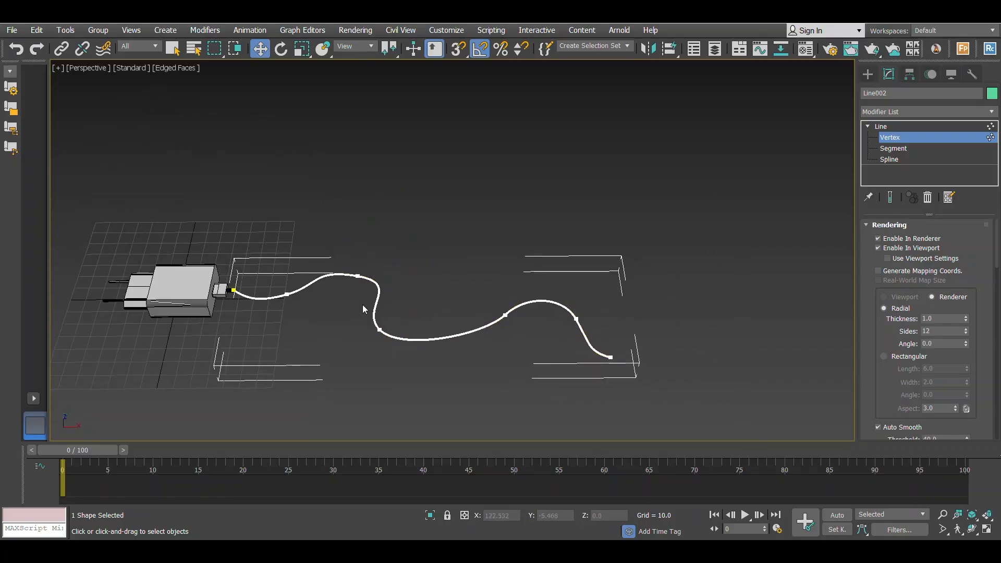
Move the cable line's fourth vertex to X 114.245, Y -28.294, and adjust the third vertex to reshape the bend
click(379, 330)
drag(400, 318, 355, 320)
scroll(546, 330, up, 3)
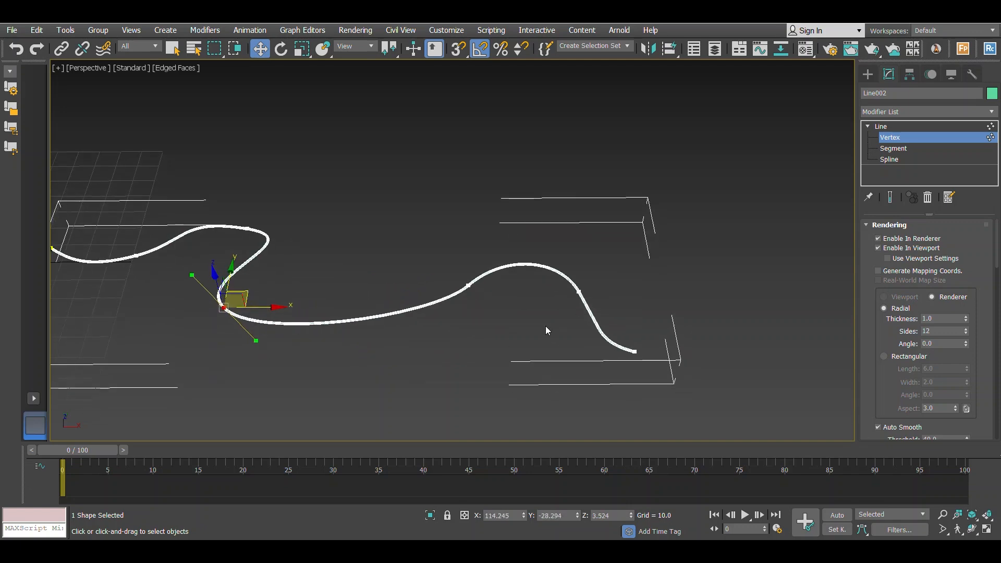
scroll(545, 326, down, 4)
alt+middle_drag(517, 318, 459, 232)
click(415, 234)
drag(448, 237, 455, 272)
Raise the cable line's fifth vertex to Z 12.839 and leave vertex editing
scroll(455, 272, down, 4)
alt+middle_drag(455, 271, 483, 233)
click(554, 256)
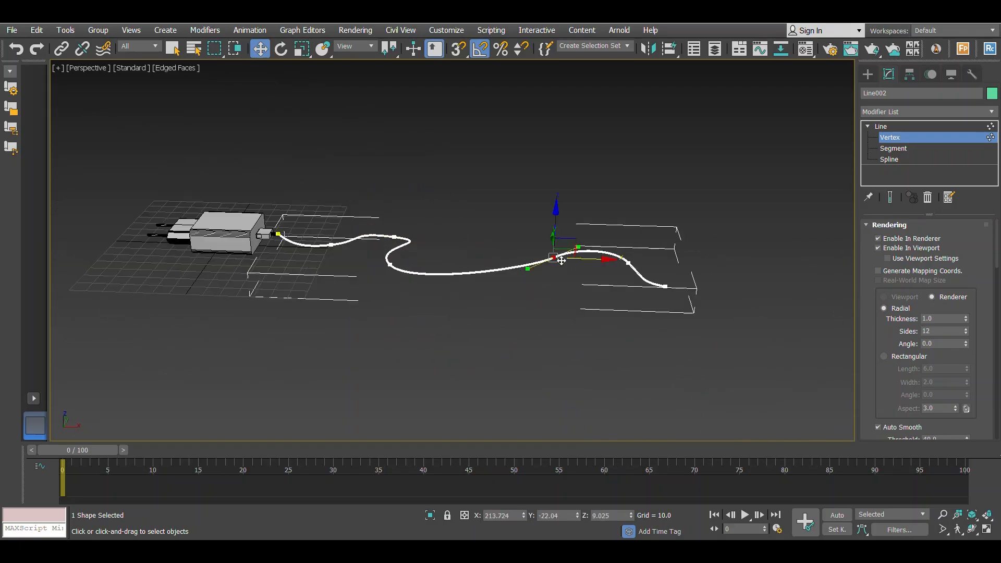
drag(556, 231, 554, 224)
alt+middle_drag(554, 225, 652, 274)
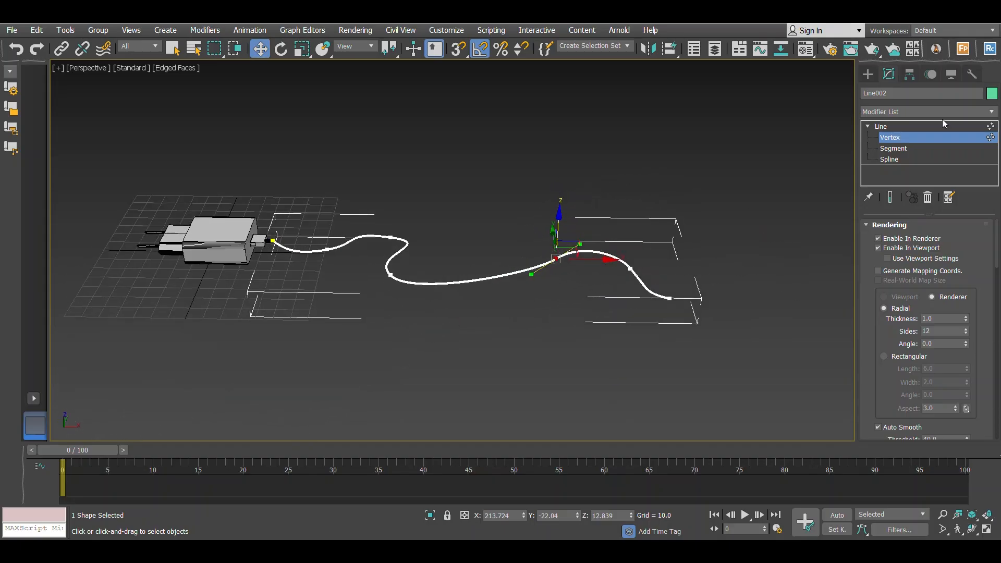
click(906, 127)
alt+middle_drag(670, 199, 548, 222)
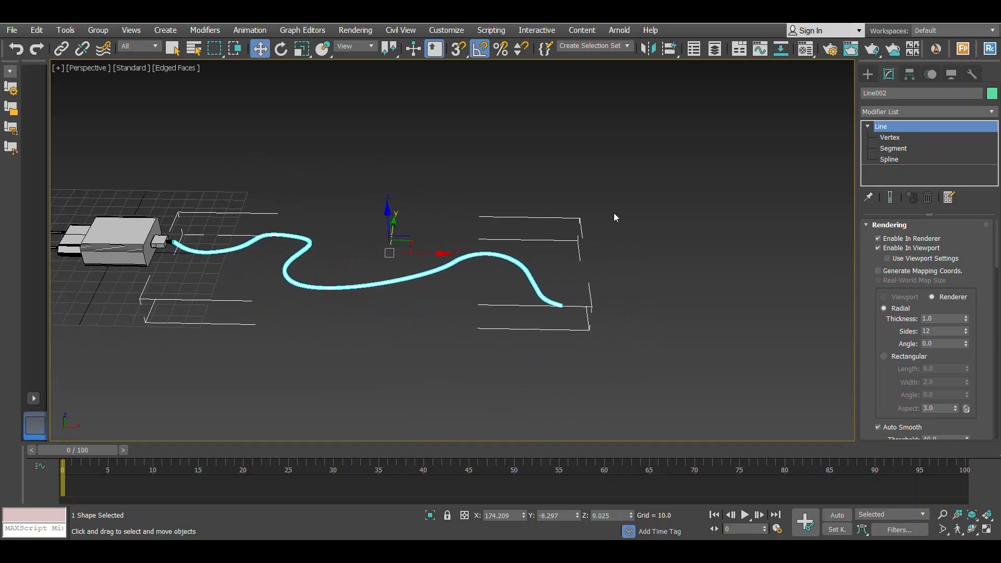
Open the adapter group so that its parts can be edited individually
scroll(210, 213, up, 4)
click(153, 263)
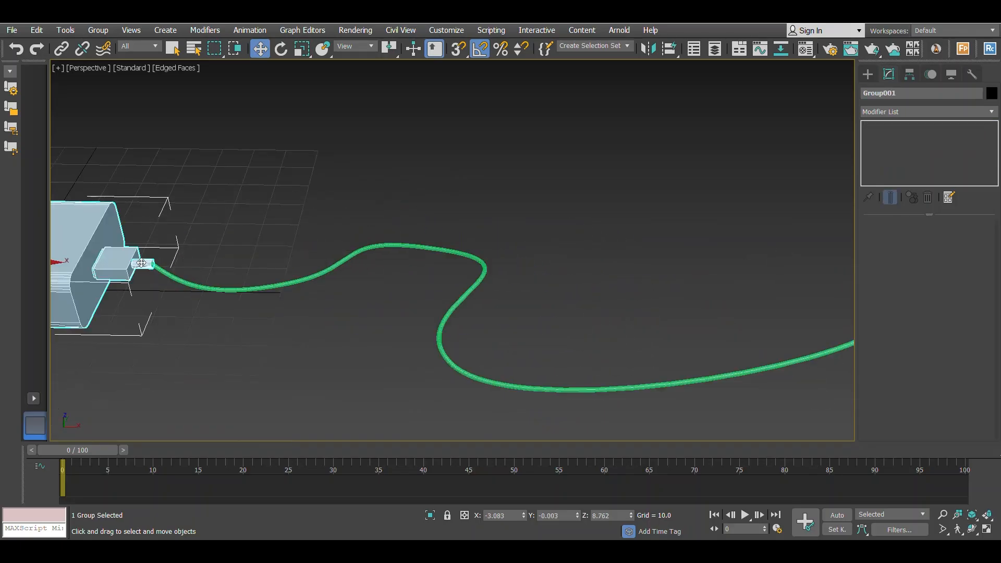
click(98, 30)
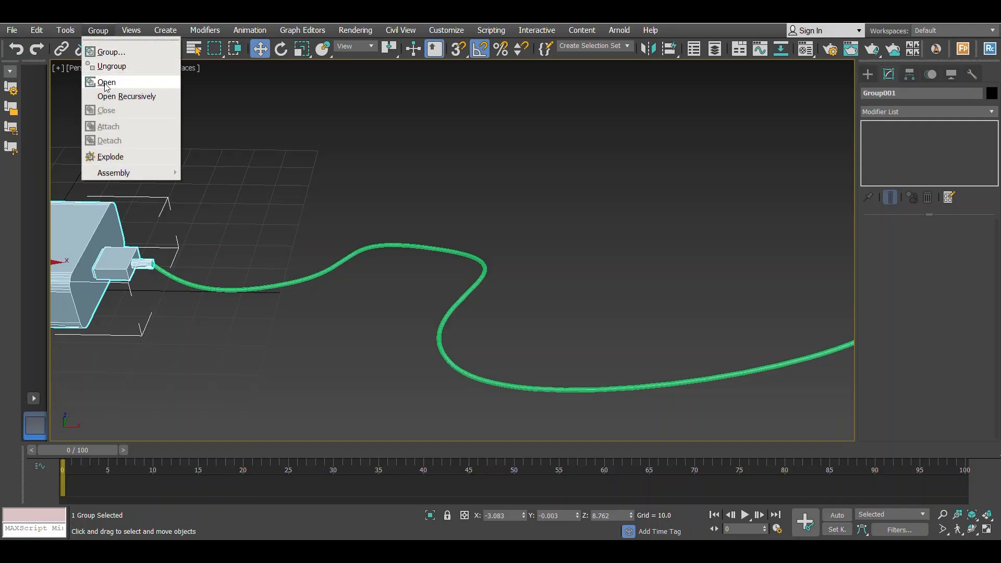
click(100, 83)
Clone the connector's tube as a copy and place it over the cable's far end at X 276.432, Y -55.966 in the Top view
click(142, 266)
key(alt+w)
middle_click(197, 177)
key(alt+w)
scroll(197, 182, down, 10)
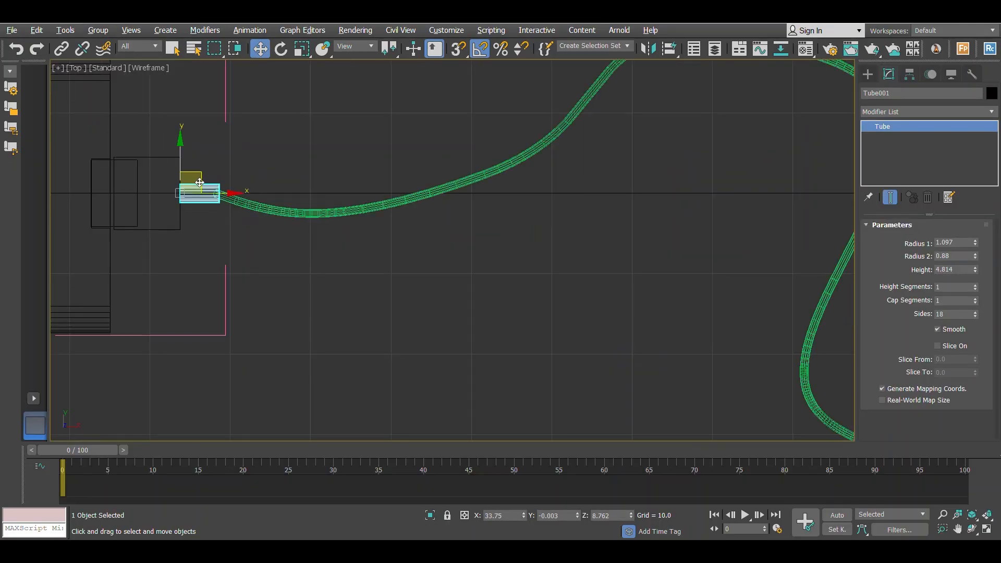
mouse_move(223, 178)
shift+mouse_down()
mouse_move(384, 201)
mouse_move(553, 258)
mouse_move(540, 263)
shift+mouse_up()
click(502, 334)
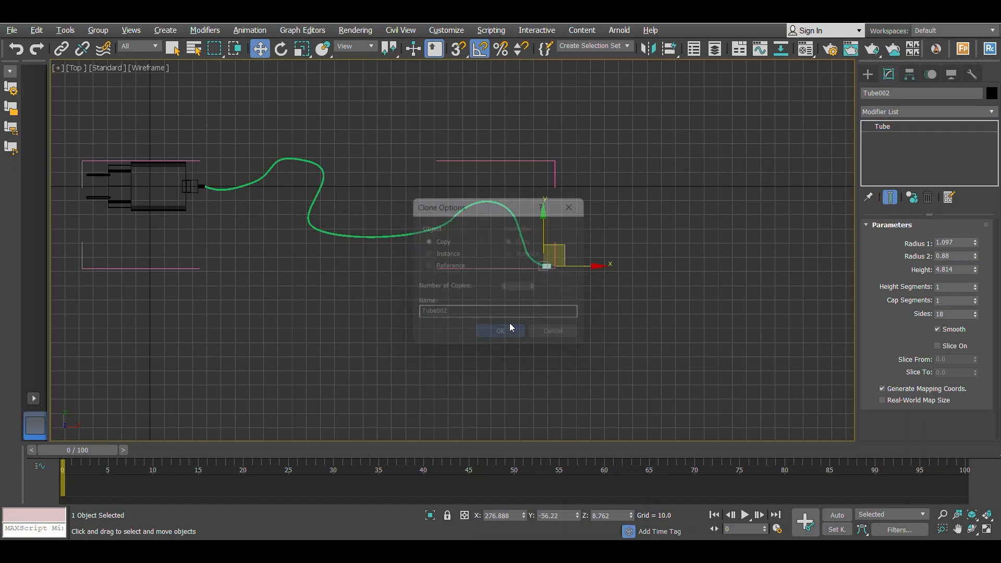
scroll(540, 260, up, 10)
drag(419, 249, 409, 243)
Stretch the copied tube along its length to about 123 percent in the Front view
key(alt+w)
middle_click(654, 171)
key(alt+w)
key(z)
scroll(603, 236, down, 5)
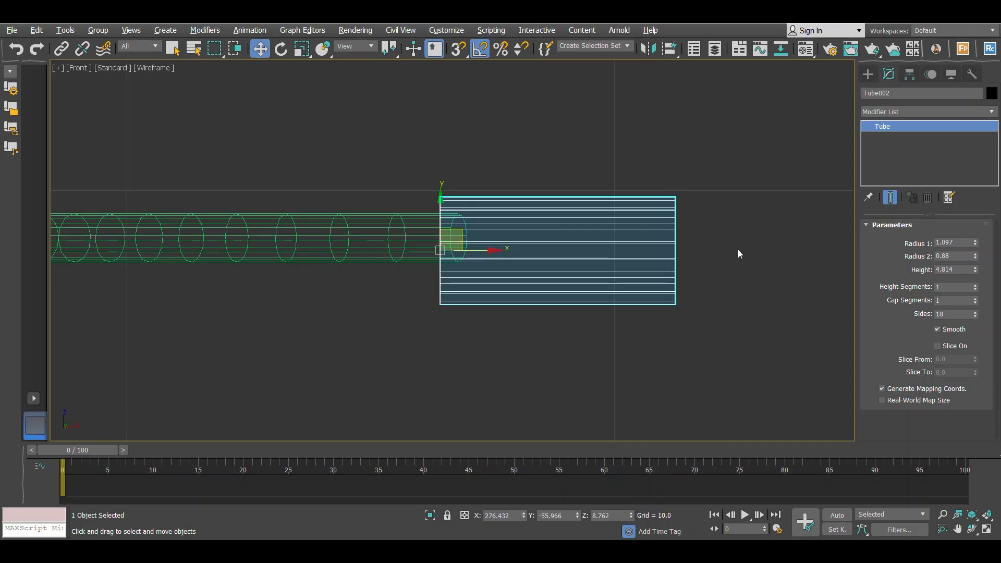
key(r)
drag(506, 259, 509, 248)
scroll(303, 213, down, 4)
Detach the copied tube from the adapter group and close the group
key(alt+w)
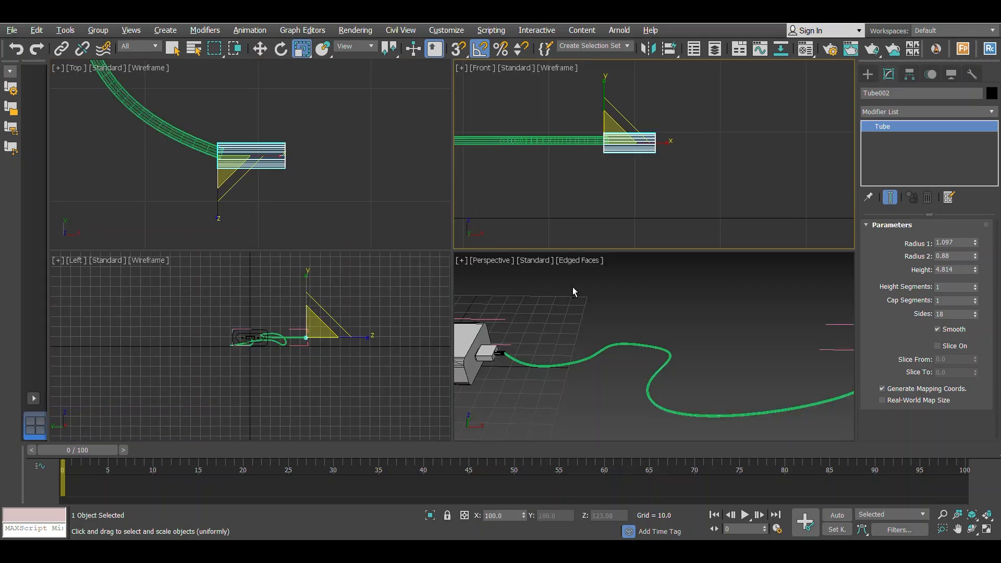
key(alt+w)
click(102, 32)
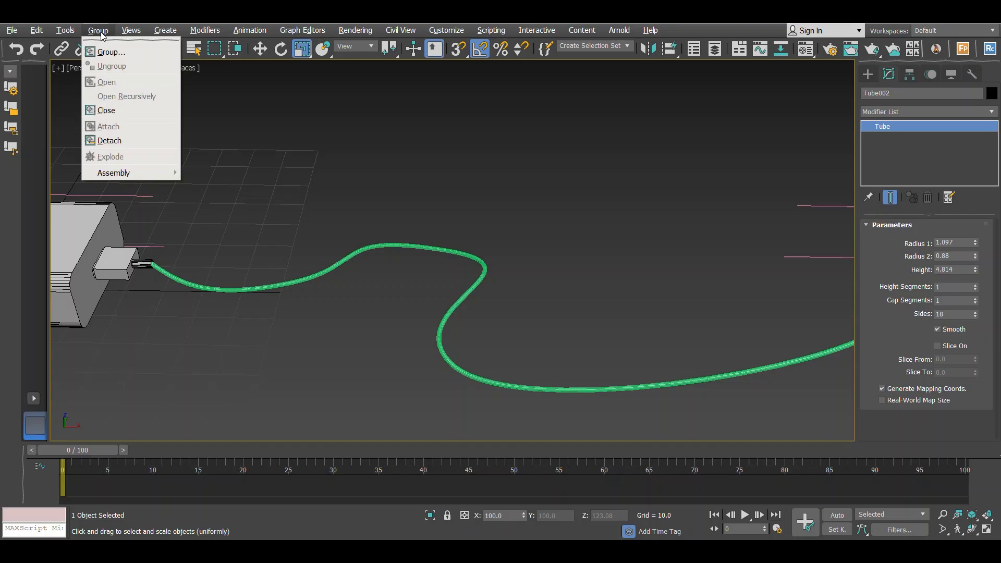
click(111, 141)
click(128, 258)
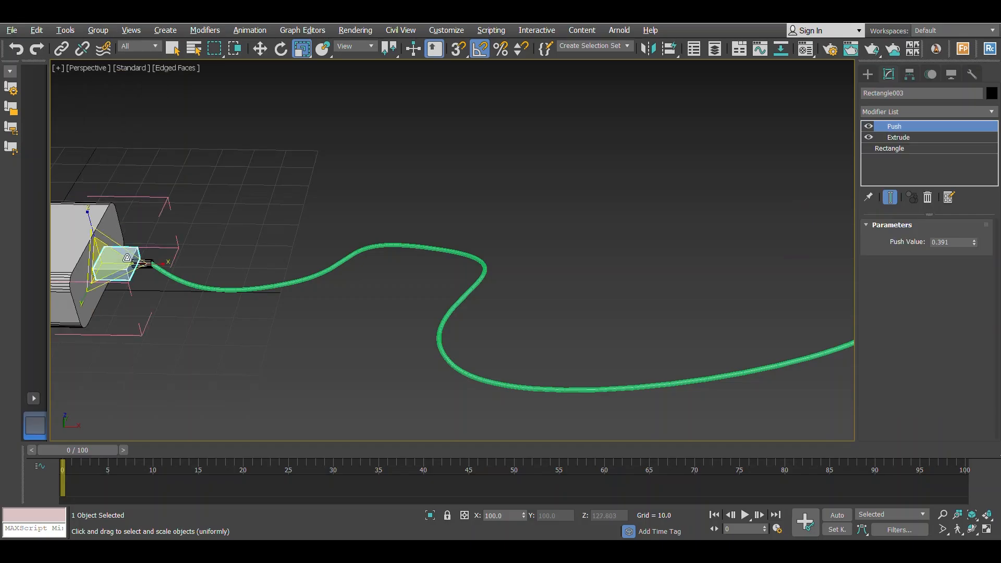
click(98, 30)
click(105, 110)
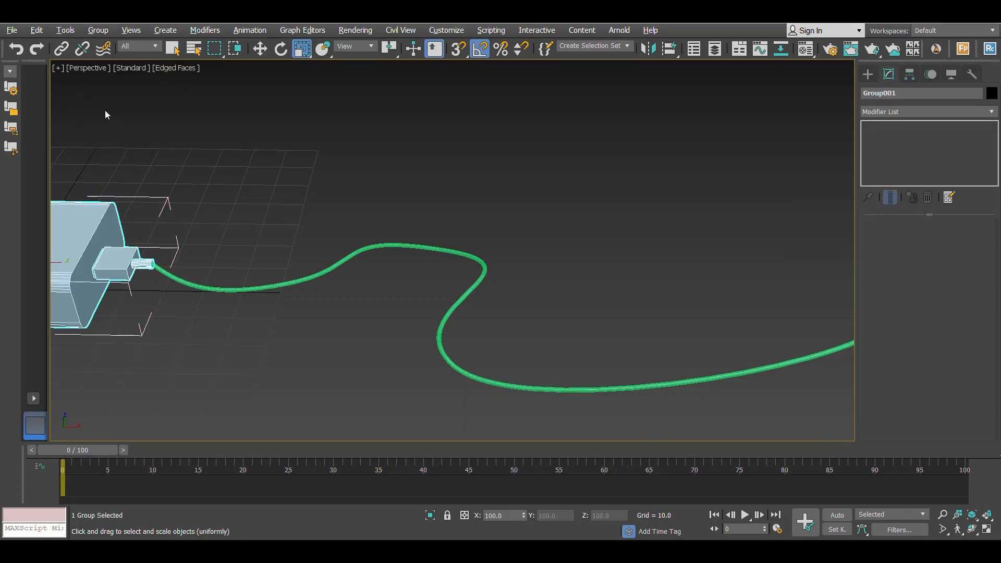
Draw a rectangle spline about 4.06 long and 2.07 wide beside the copied tube in the Top view
scroll(181, 178, down, 3)
scroll(378, 236, up, 4)
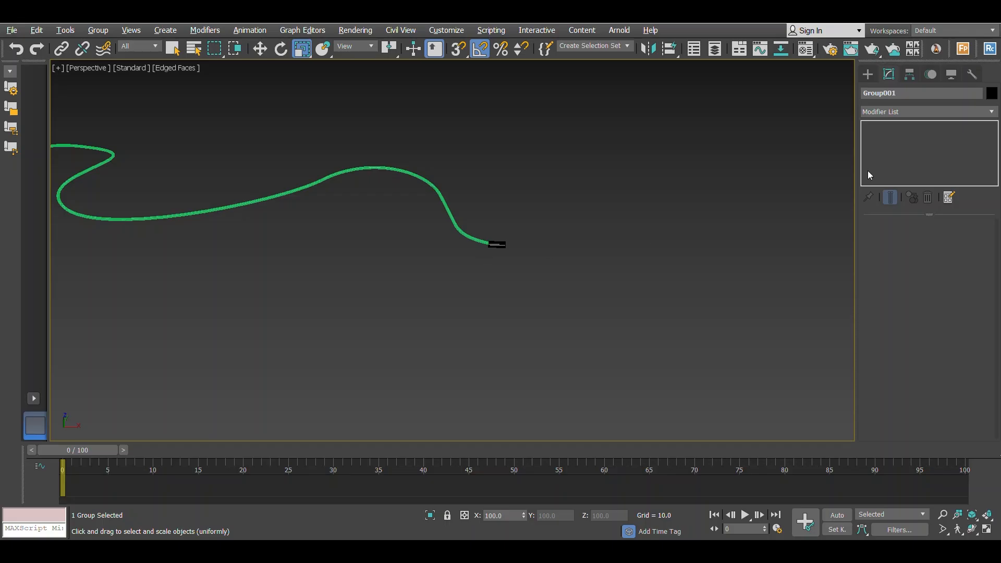
click(867, 74)
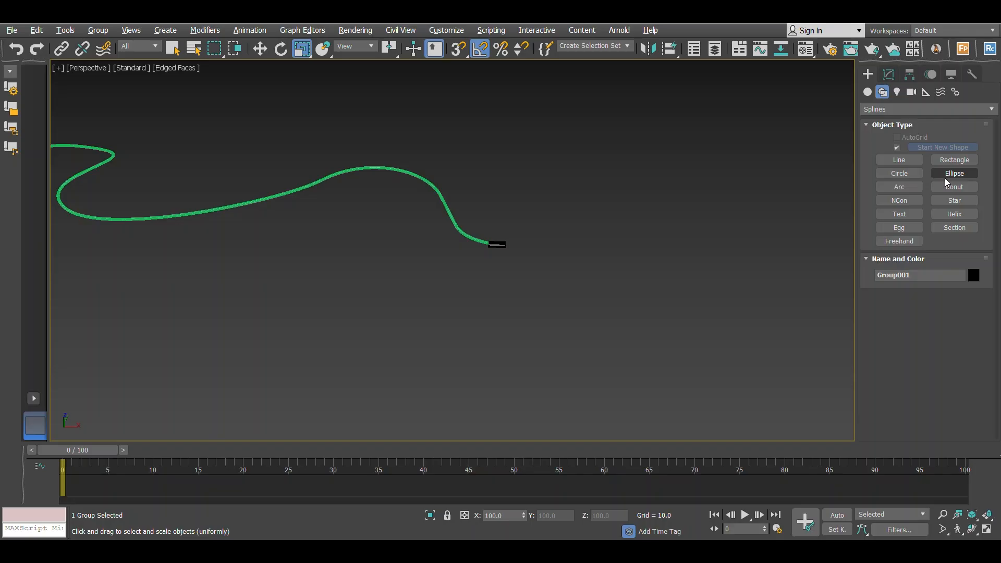
click(947, 162)
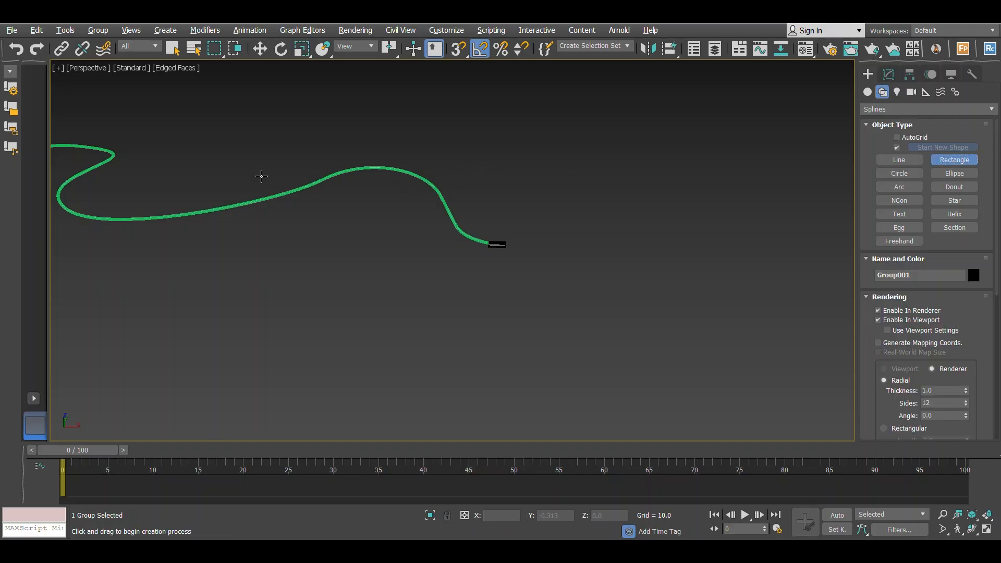
key(alt+w)
key(alt+w)
middle_drag(581, 255, 511, 263)
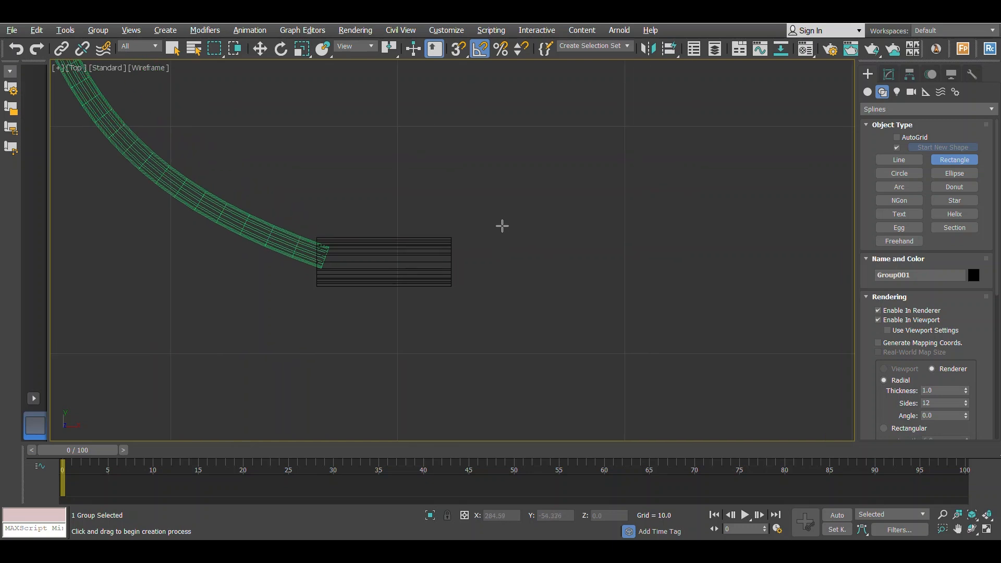
drag(501, 224, 549, 316)
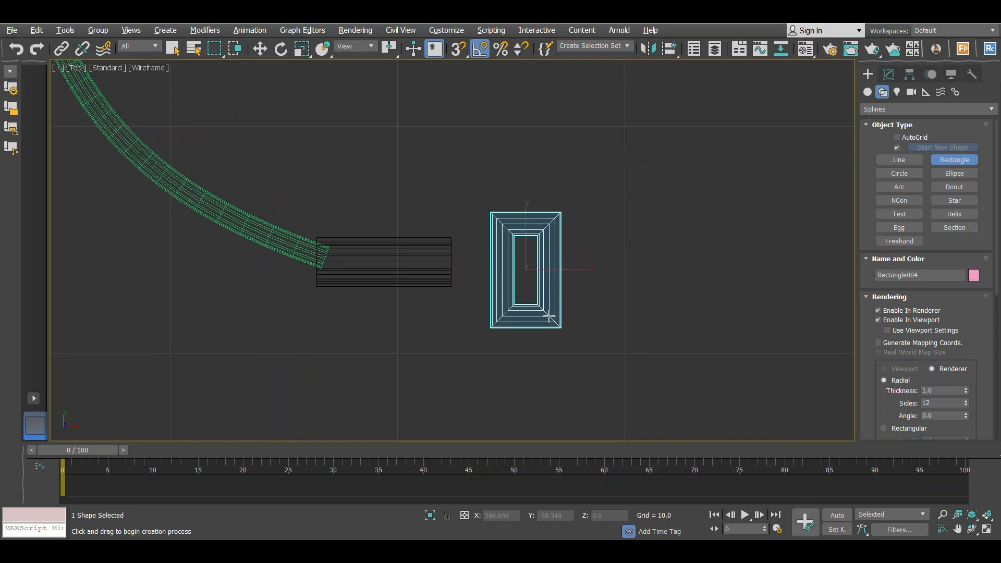
Disable the rectangle's rendering in the renderer and the viewport, and set its corner radius to 0.88
click(888, 74)
key(r)
click(901, 248)
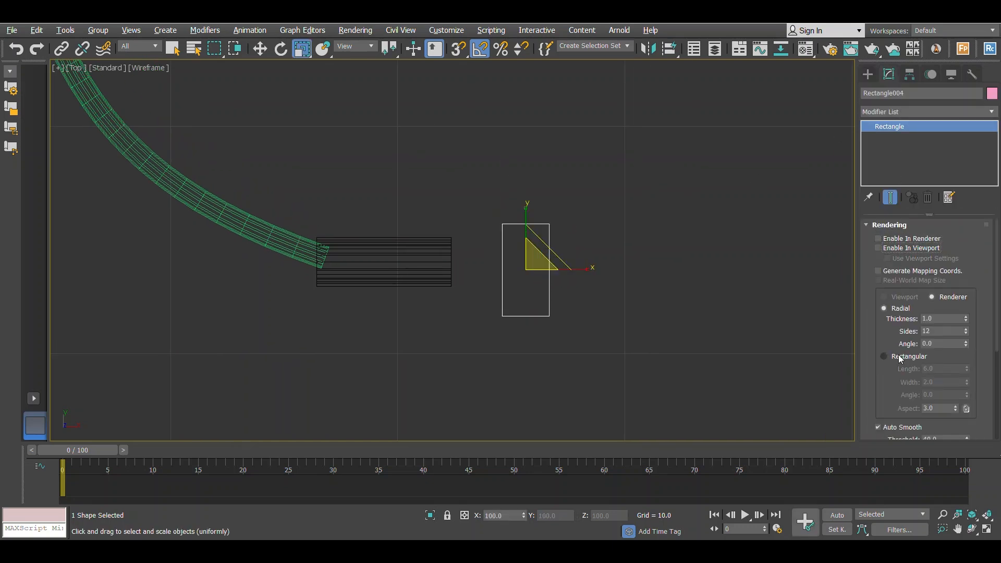
scroll(900, 358, down, 5)
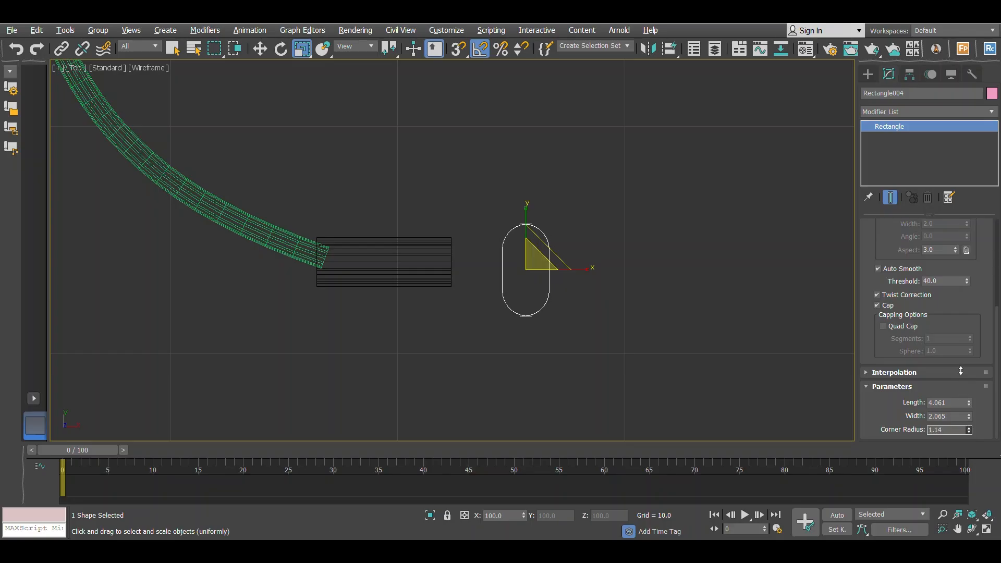
drag(962, 384, 959, 382)
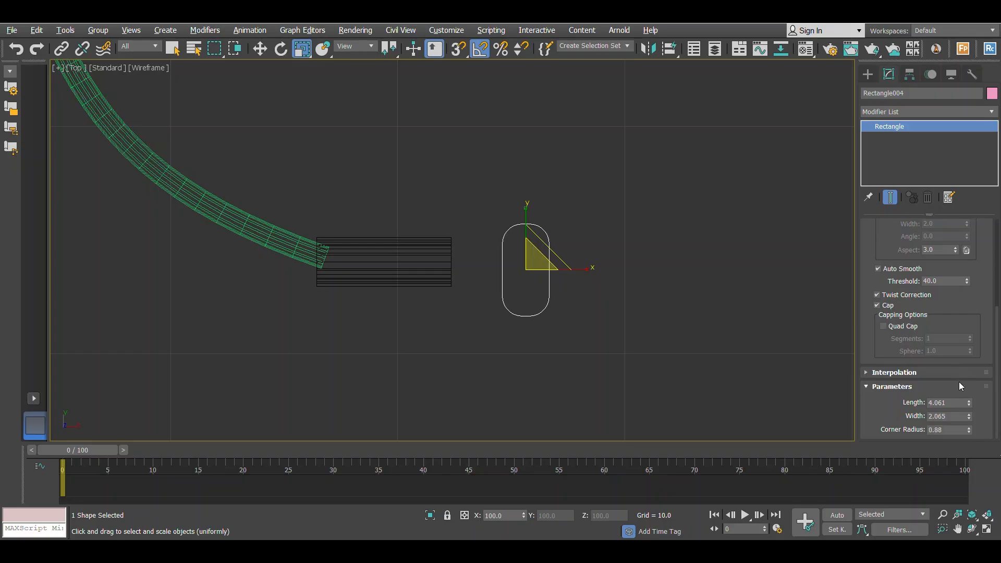
Extrude the rounded rectangle by an amount of 5.0
click(900, 113)
text(ex)
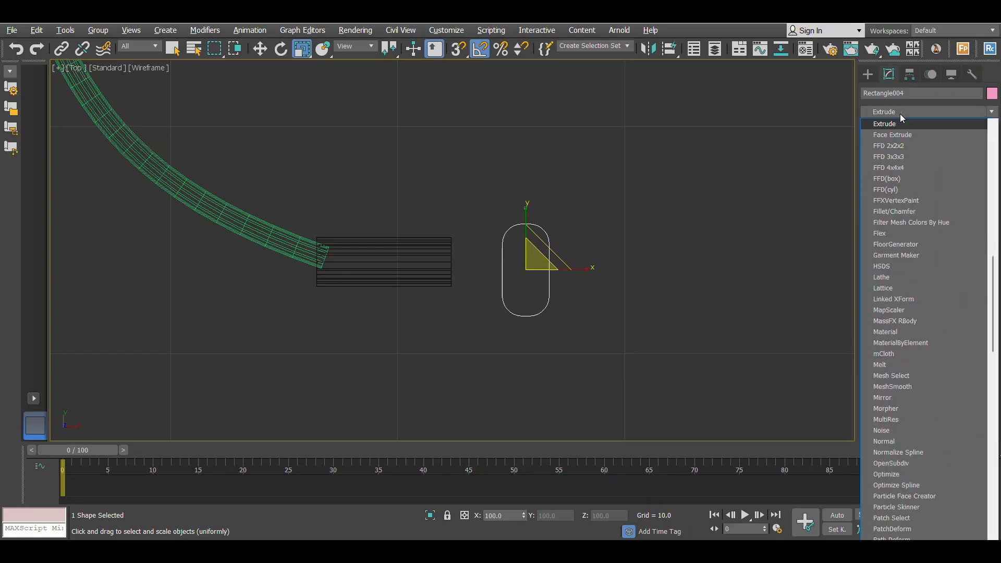
click(899, 123)
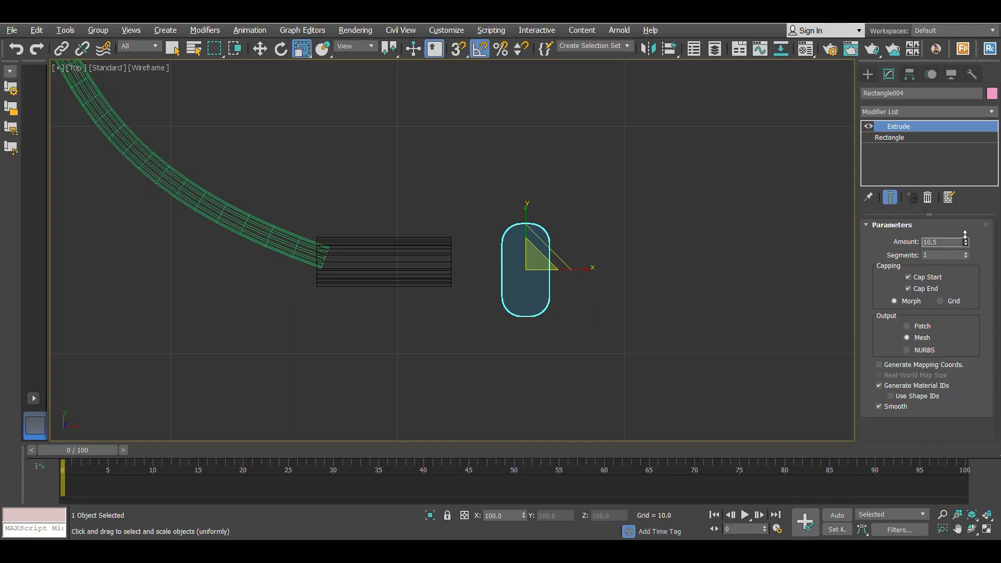
key(alt+w)
key(w)
key(alt+w)
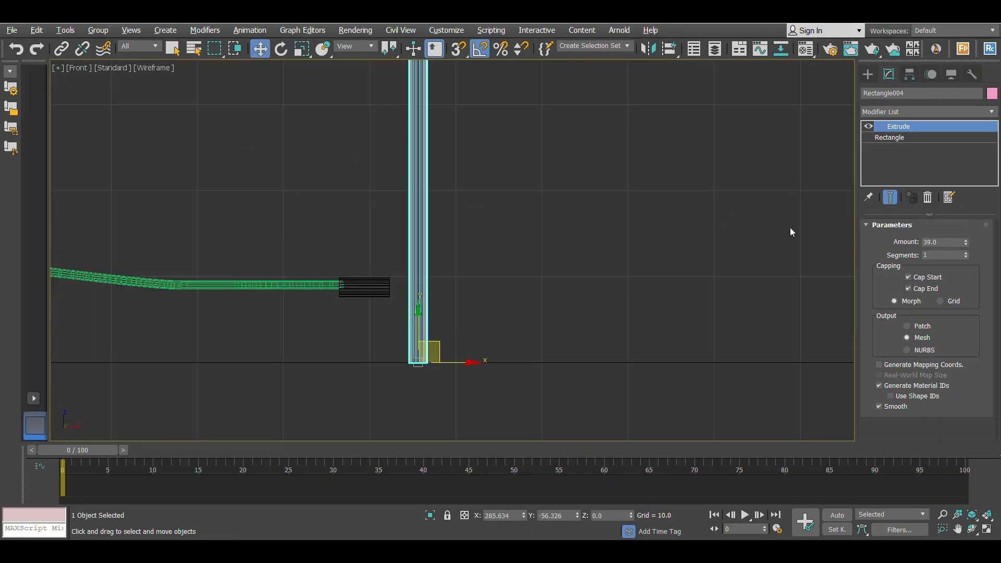
drag(966, 243, 960, 278)
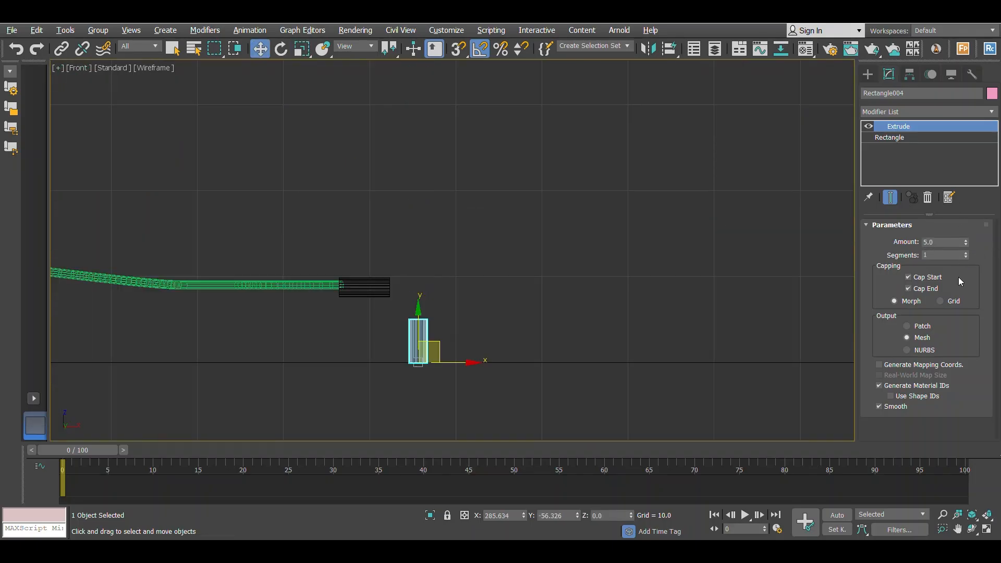
Rotate the extruded block a quarter turn to lie horizontally and move it to X 286.878, Z 8.872, against the copied tube's free end
scroll(416, 282, up, 2)
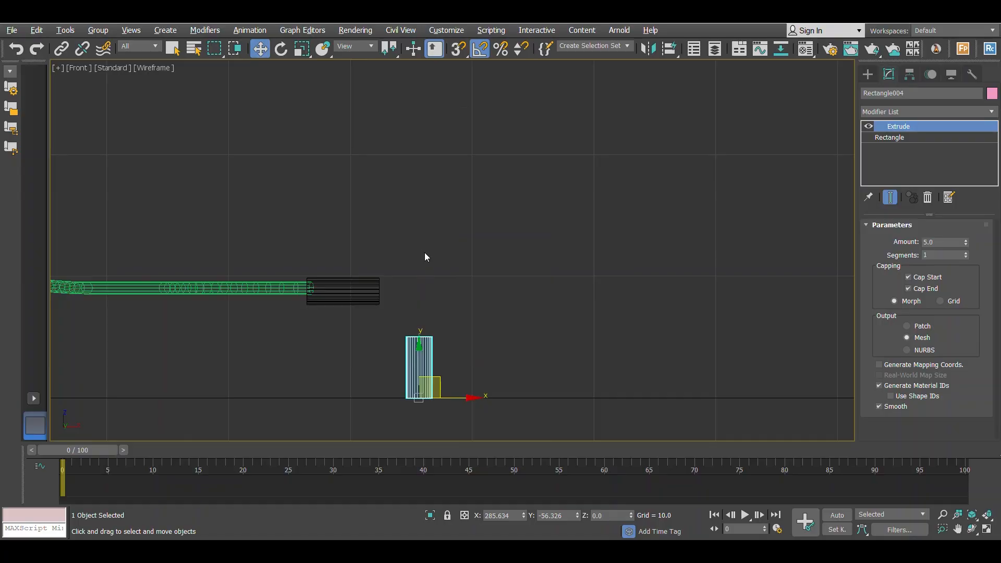
key(e)
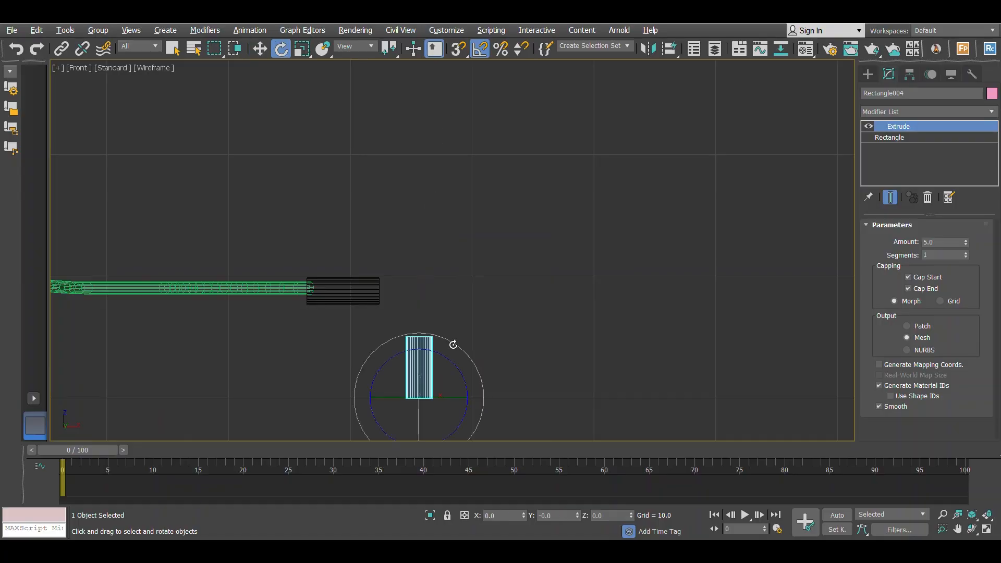
middle_drag(453, 344, 456, 311)
drag(456, 310, 418, 275)
key(w)
drag(446, 332, 462, 225)
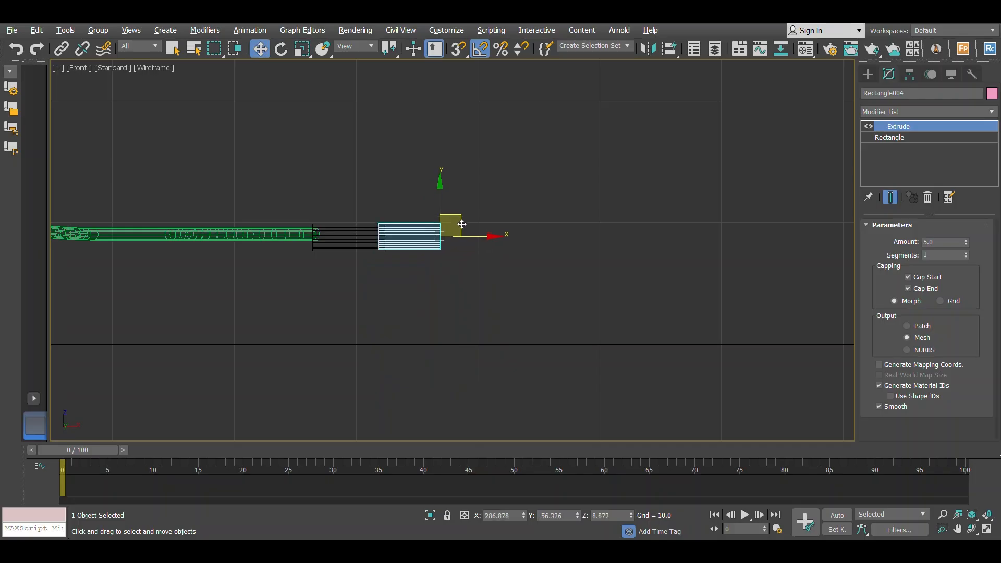
key(alt+w)
key(alt+w)
scroll(517, 256, up, 2)
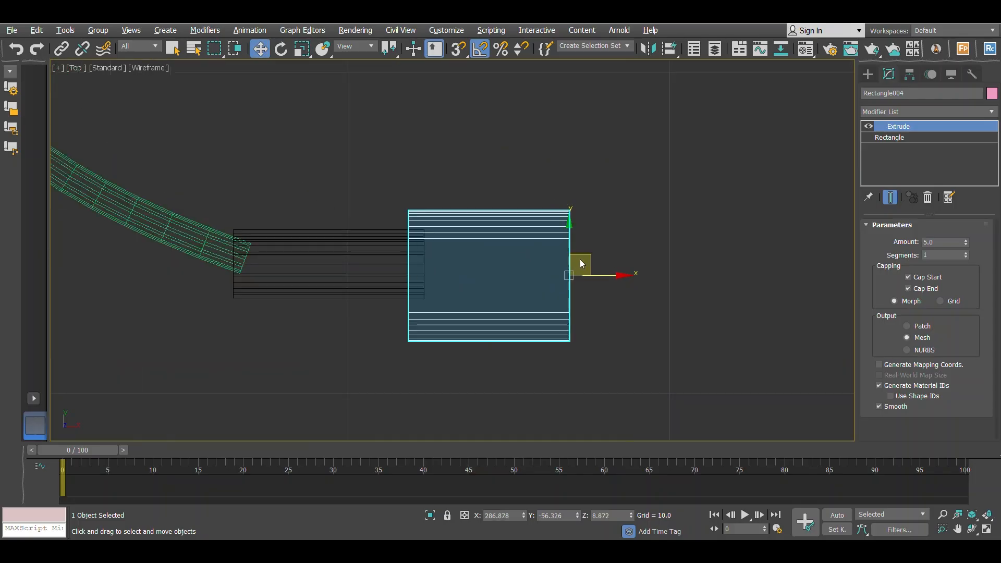
Move the extruded block to X 288.025, Y -56.049, in line with the tube, and stretch it slightly along its length
drag(582, 264, 624, 267)
key(r)
key(w)
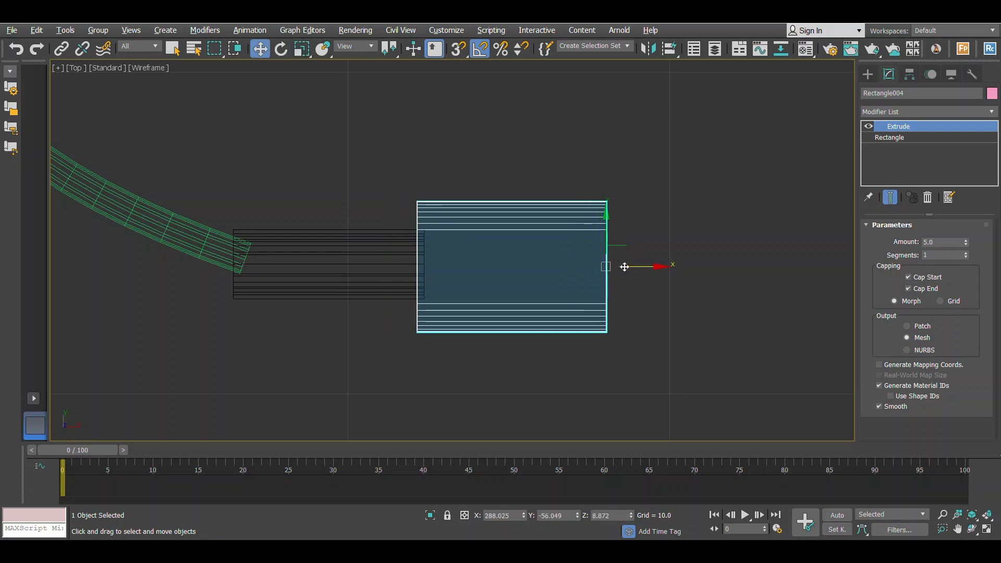
key(alt+w)
key(alt+w)
key(z)
scroll(522, 313, down, 5)
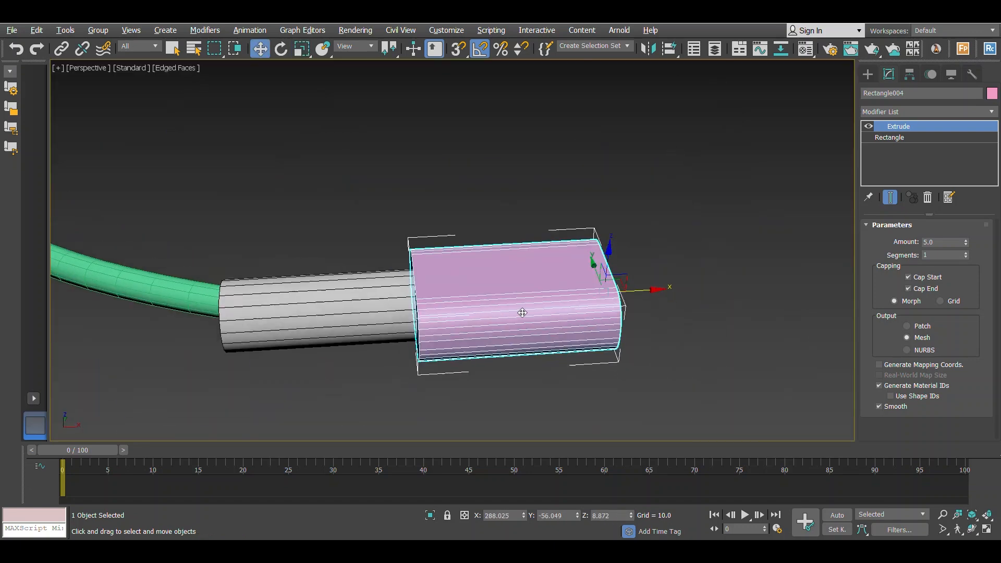
mouse_move(522, 313)
alt+middle_down()
mouse_move(527, 294)
mouse_move(520, 318)
alt+middle_up()
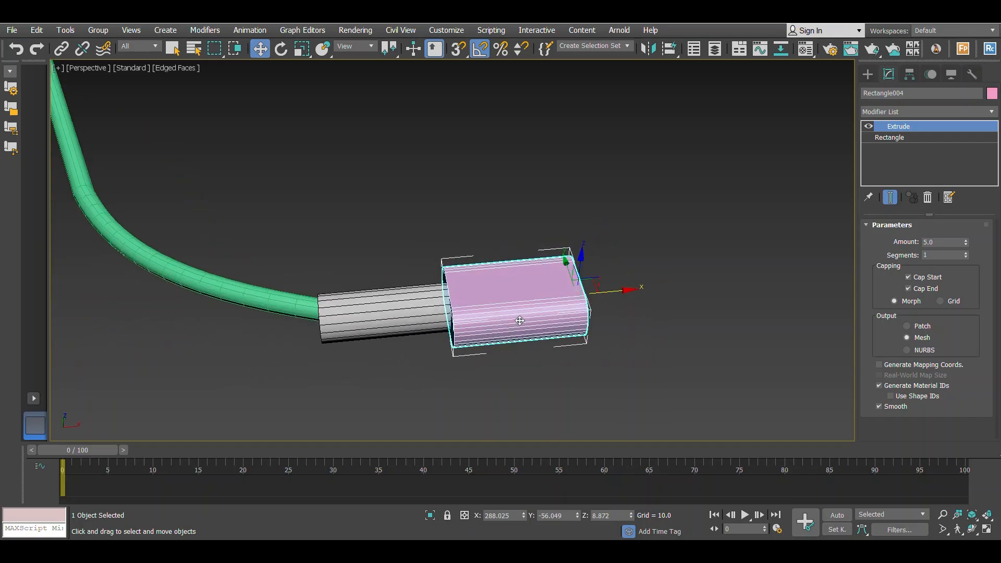
Scale the block up uniformly to about 140.6% and shift it 2.37 along X to meet the tube's end
key(r)
drag(561, 298, 655, 286)
key(w)
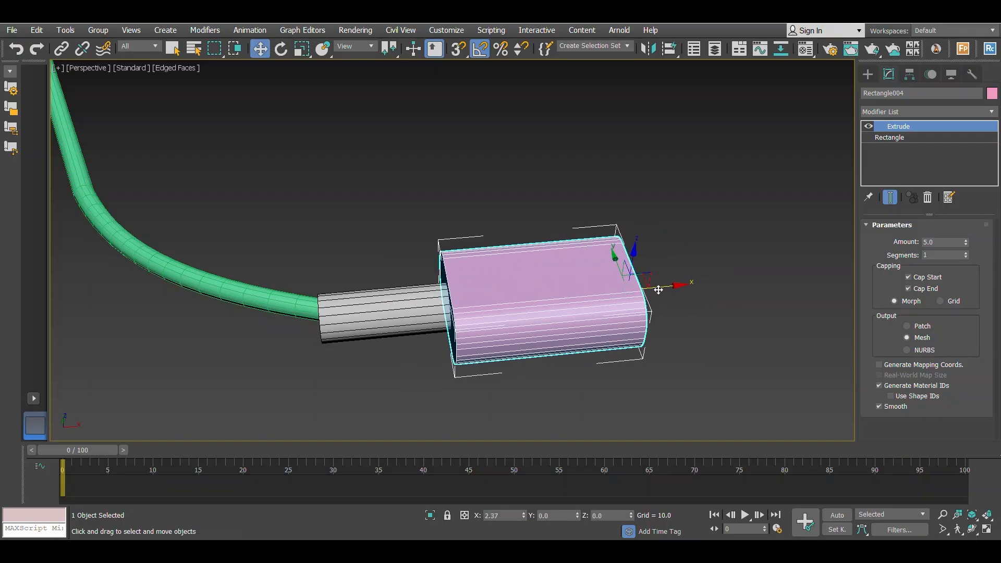
Flatten the block slightly in its thickness and raise it to Z 8.934
alt+middle_drag(655, 287, 617, 274)
scroll(617, 275, up, 4)
key(r)
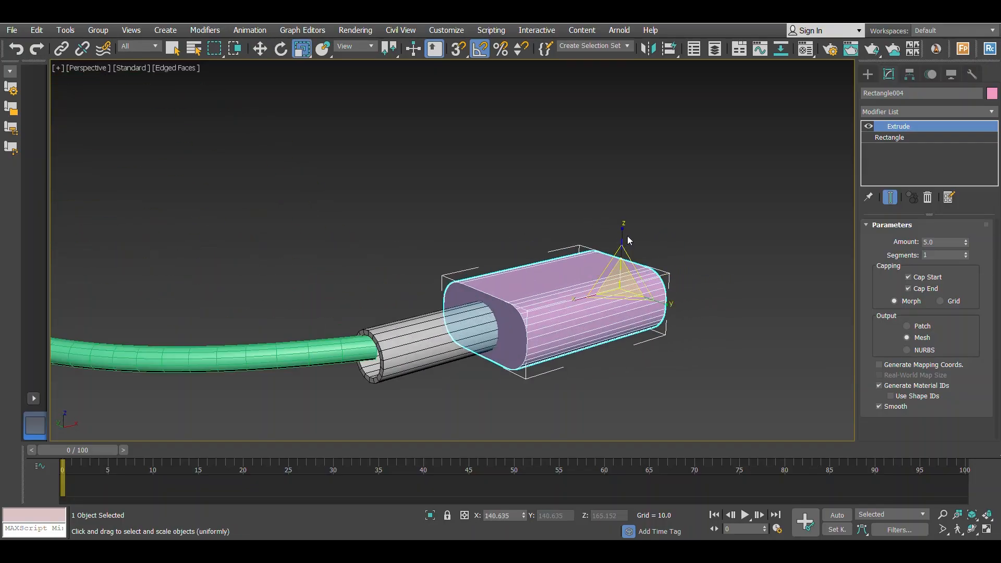
drag(628, 240, 621, 249)
key(w)
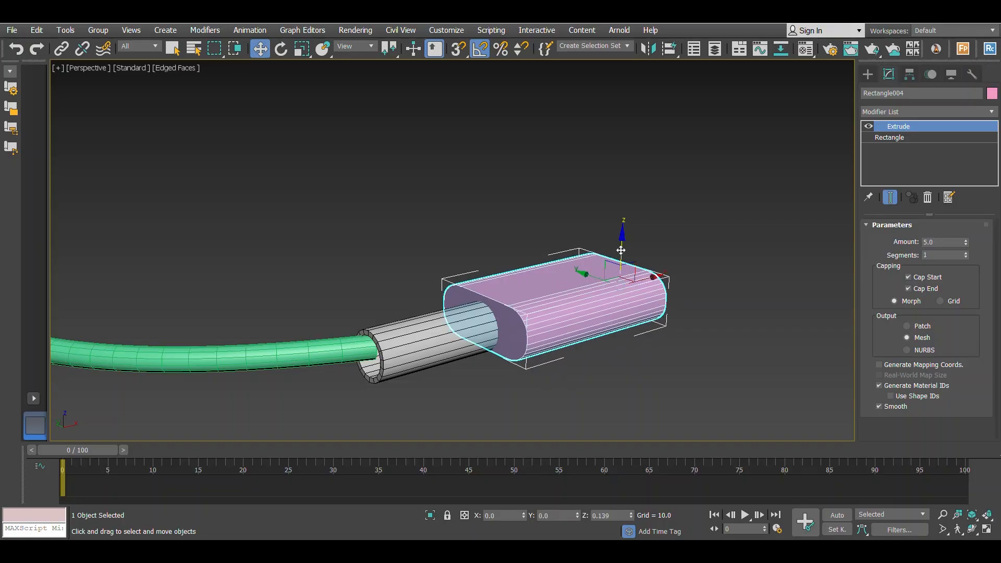
Convert the flattened connector block to an Editable Poly
scroll(621, 250, down, 4)
alt+middle_drag(621, 250, 543, 273)
right_click(548, 266)
mouse_move(617, 398)
click(677, 405)
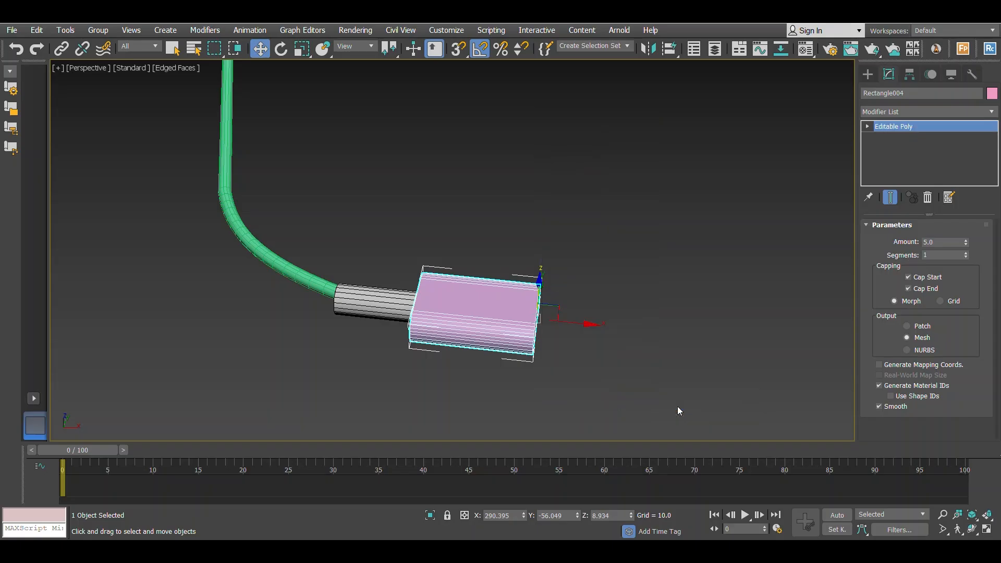
Move the vertices of the block's free end slightly outward along X, and lower the whole block to Z 8.822
key(1)
drag(514, 258, 623, 397)
alt+middle_drag(623, 398, 555, 339)
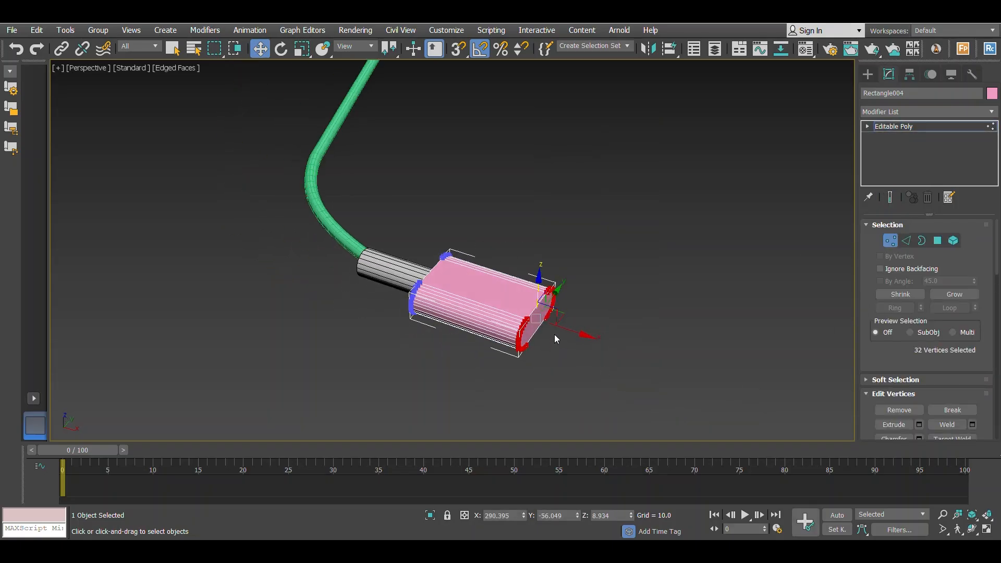
drag(579, 335, 586, 337)
alt+middle_drag(586, 337, 867, 266)
click(895, 247)
scroll(495, 296, up, 3)
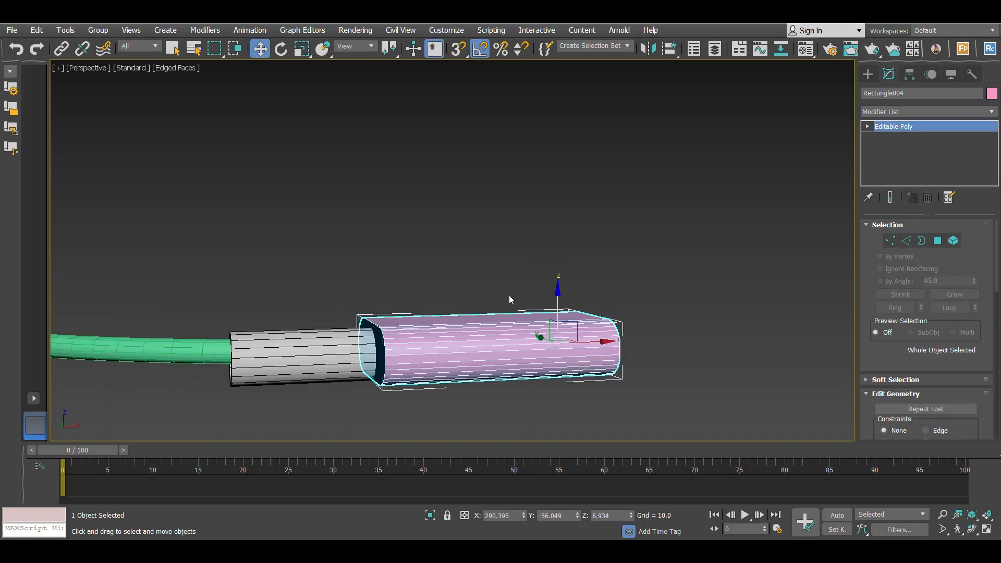
drag(555, 301, 557, 302)
Clone the connector block as an independent copy and move the copy along X to 299.947, beyond the original's free end
alt+middle_drag(556, 303, 402, 328)
click(39, 30)
click(54, 128)
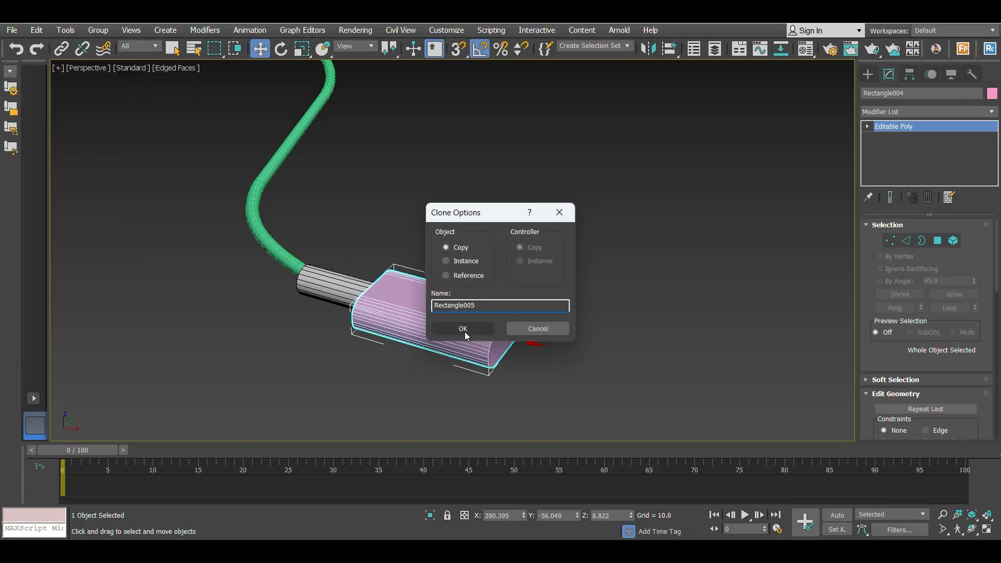
click(463, 329)
alt+middle_drag(539, 317, 498, 313)
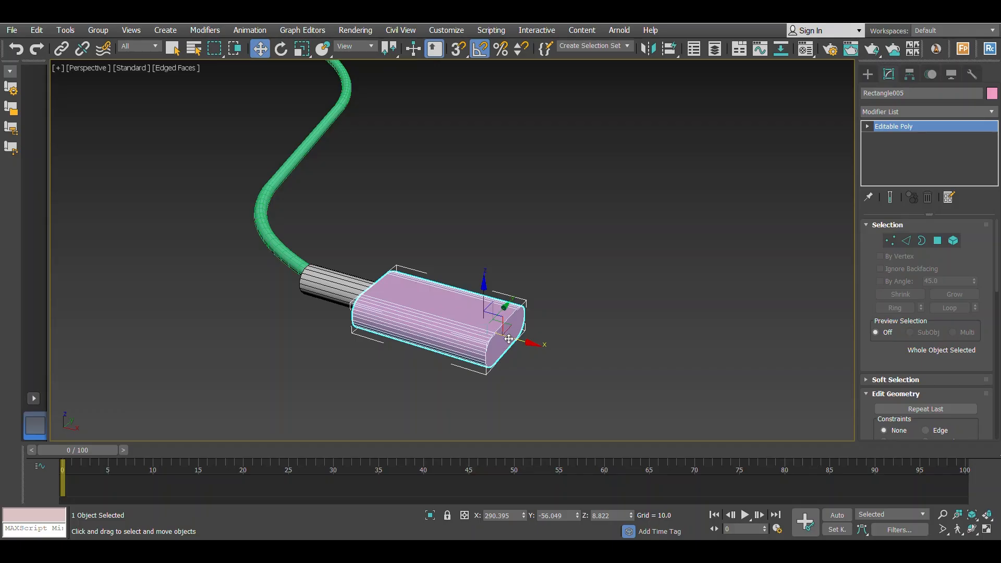
mouse_move(505, 342)
mouse_down()
mouse_move(543, 334)
mouse_move(657, 368)
mouse_up()
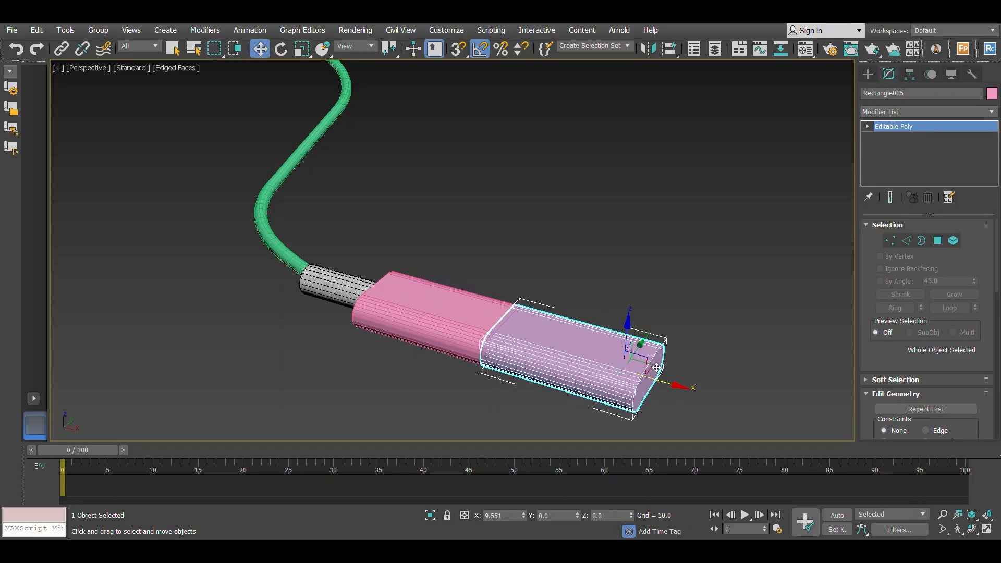
Apply a Push modifier to the copied block with a push value of -0.69
click(924, 111)
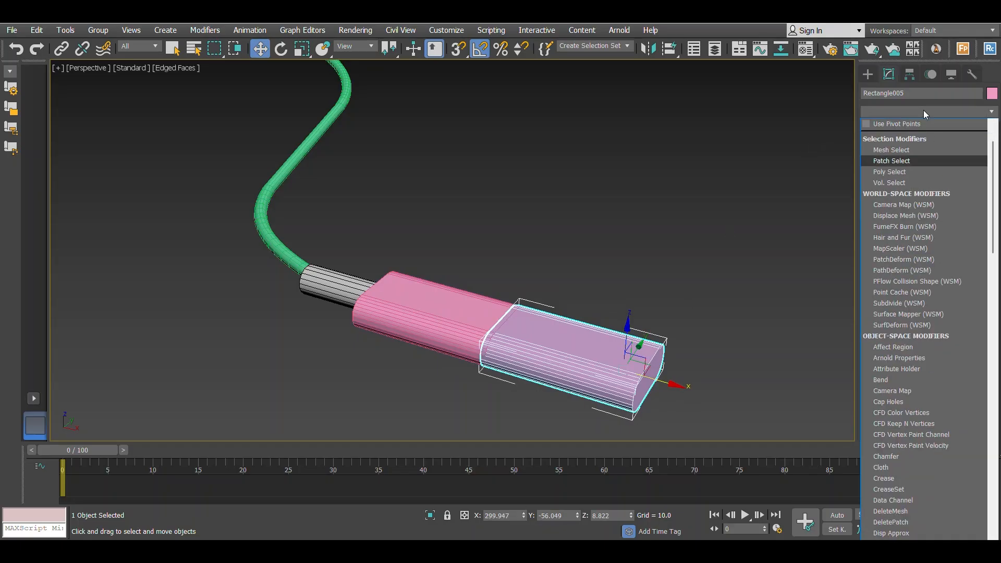
scroll(924, 111, down, 5)
scroll(924, 110, down, 2)
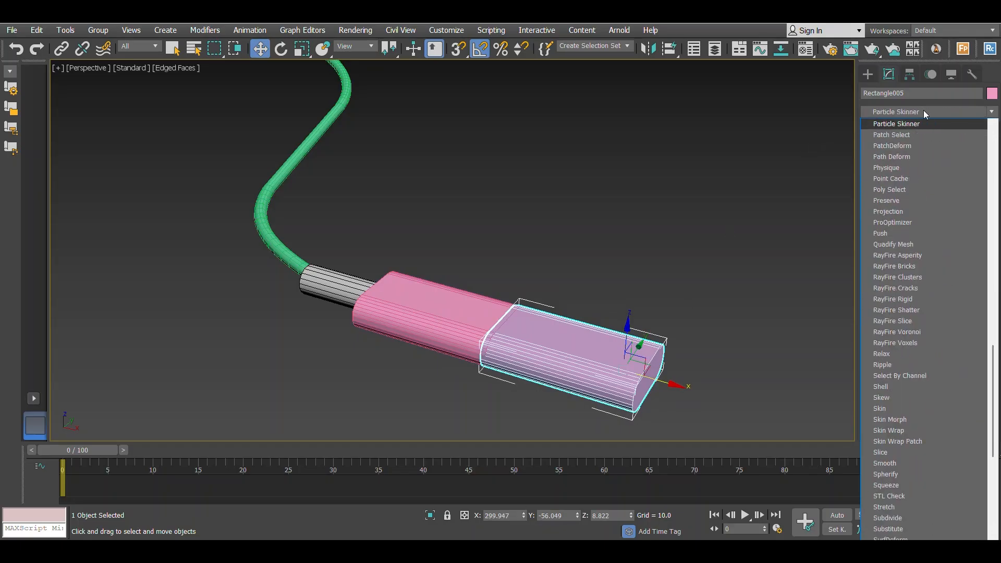
click(896, 232)
drag(975, 243, 970, 280)
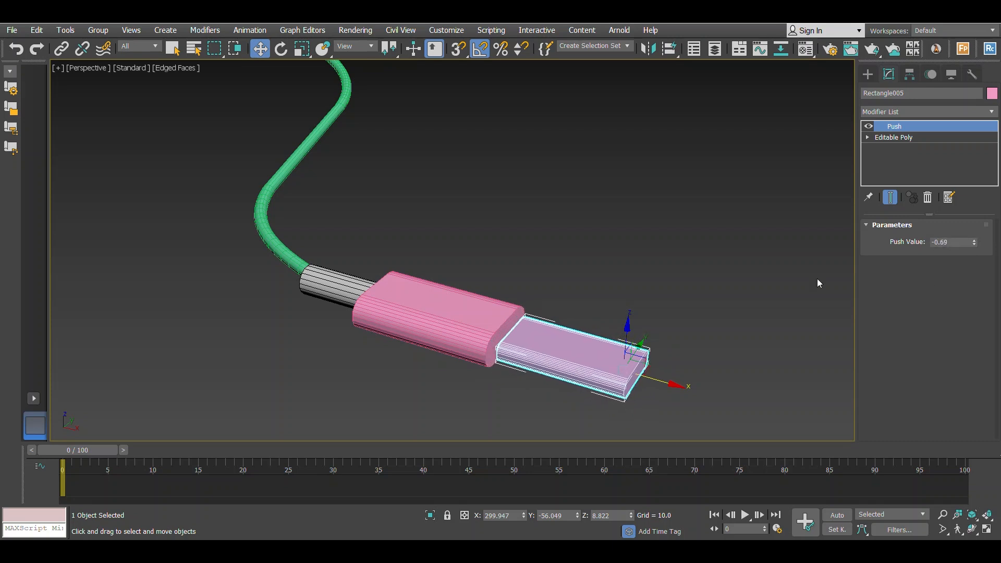
Shorten the copied block along X and flatten it along Z to about 72%
alt+middle_drag(542, 312, 565, 328)
key(r)
drag(688, 389, 648, 375)
alt+middle_drag(648, 375, 579, 361)
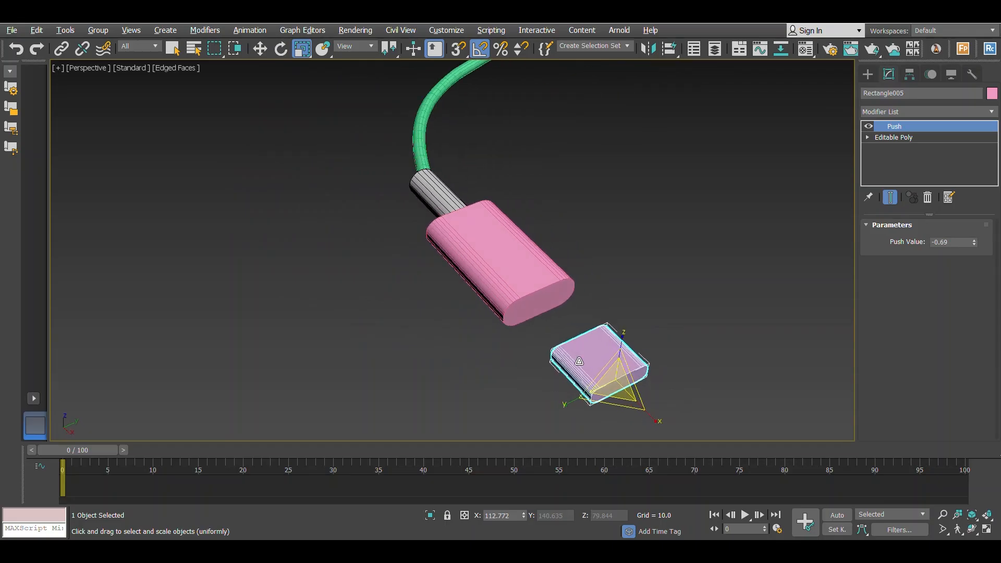
key(r)
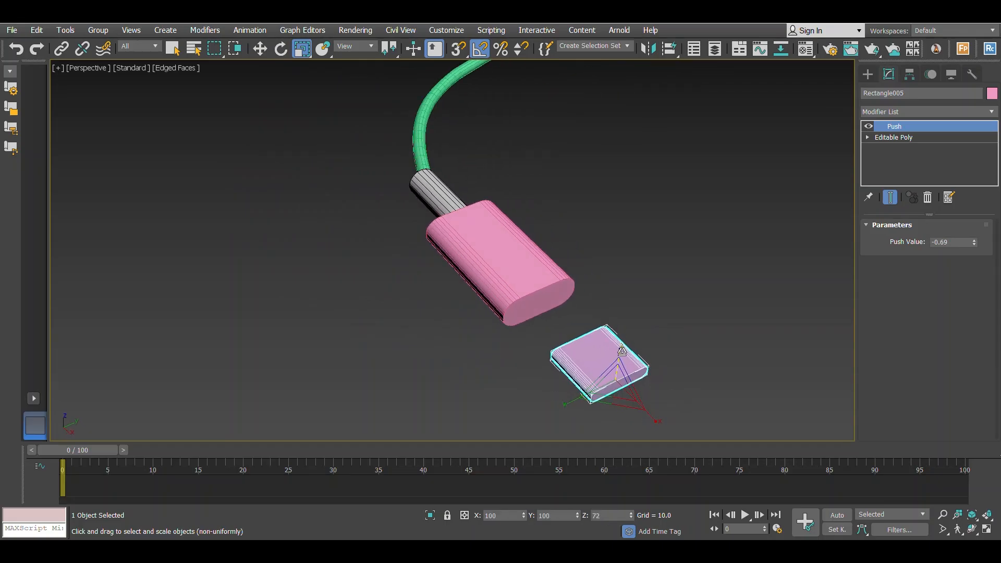
Move the small copied block along X to 295.042 so it is partly embedded in the connector's free end
key(w)
drag(632, 402, 580, 353)
alt+middle_drag(581, 354, 640, 324)
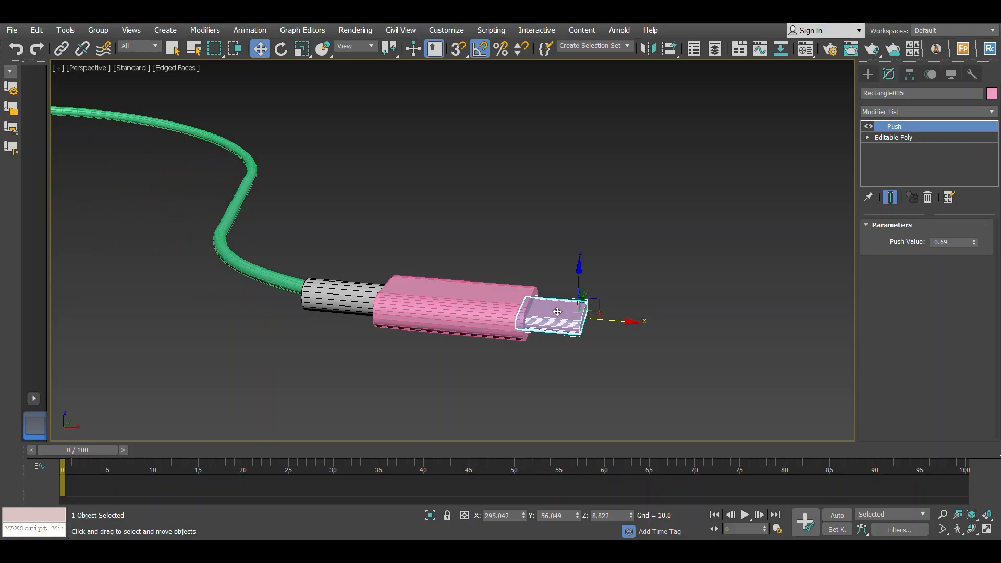
scroll(565, 297, down, 2)
scroll(567, 303, down, 2)
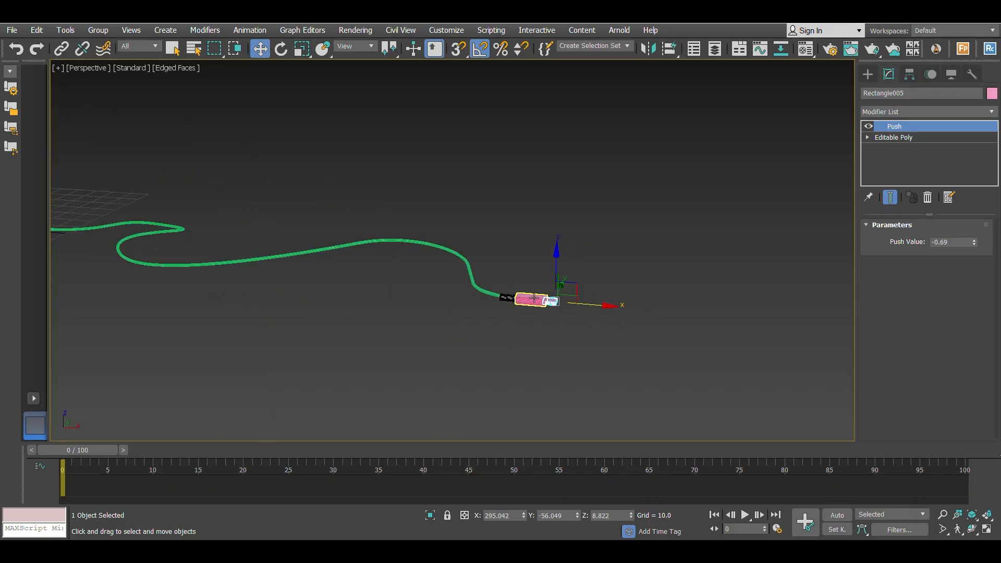
Select the adapter, cable and connector objects together and give them all a black object color
click(551, 232)
scroll(551, 232, down, 4)
scroll(547, 255, up, 2)
middle_drag(548, 255, 545, 268)
scroll(545, 268, up, 3)
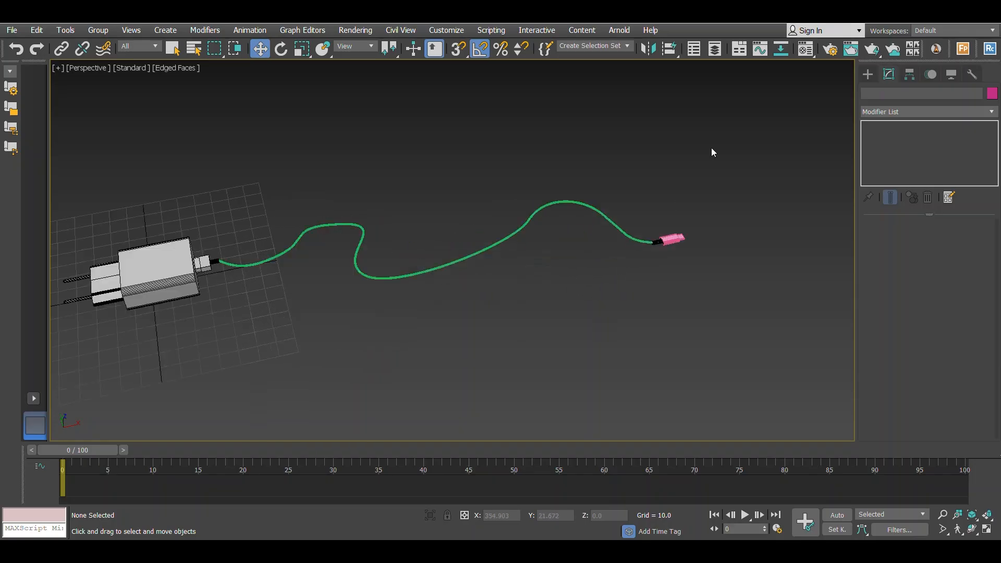
drag(711, 149, 111, 363)
scroll(389, 310, up, 2)
middle_drag(389, 310, 375, 296)
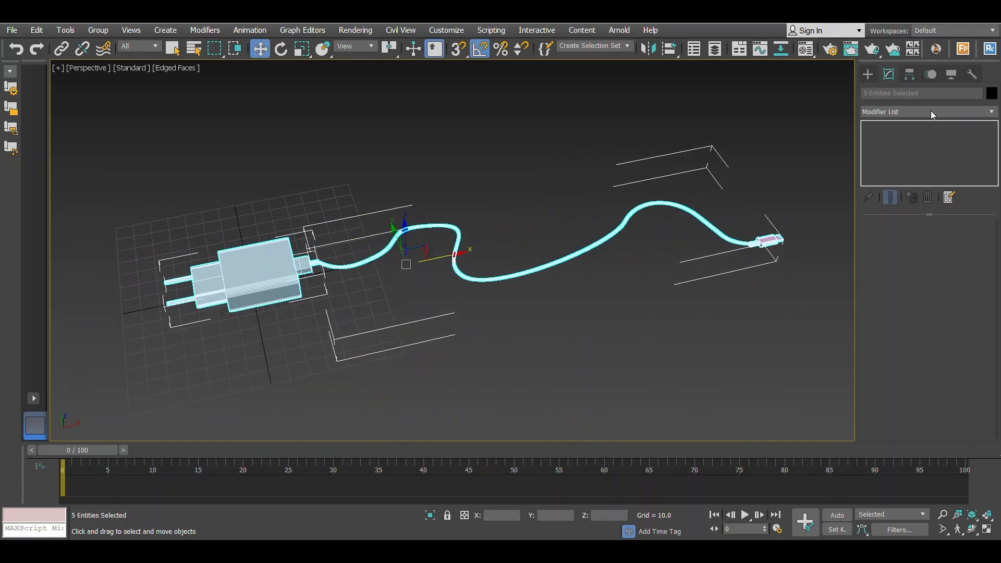
key(m)
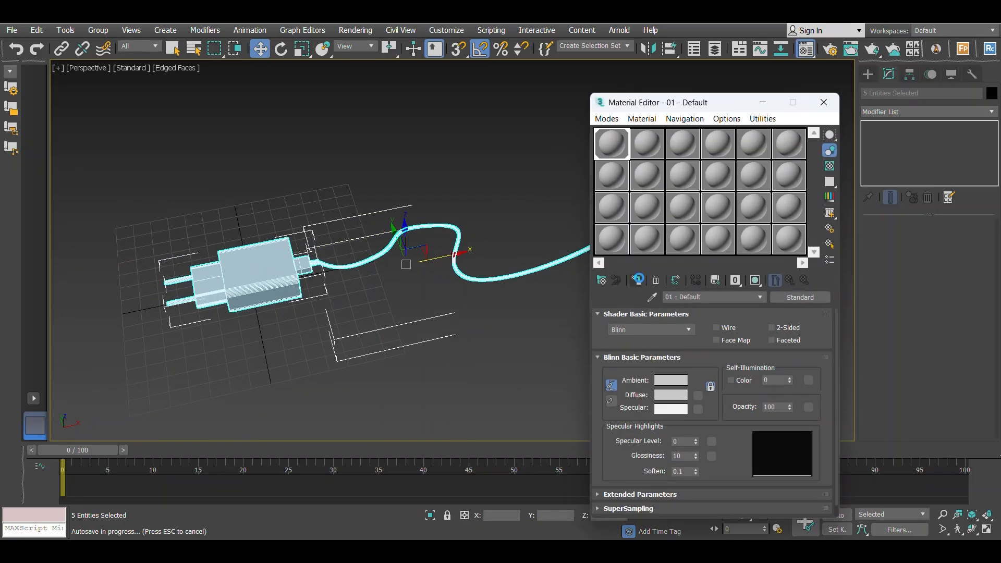
click(824, 102)
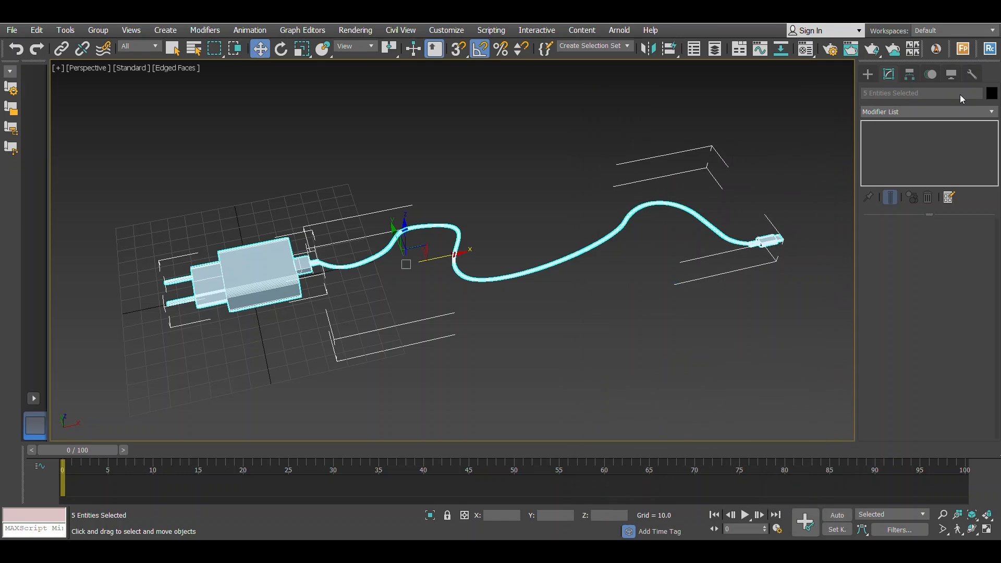
click(991, 93)
click(571, 349)
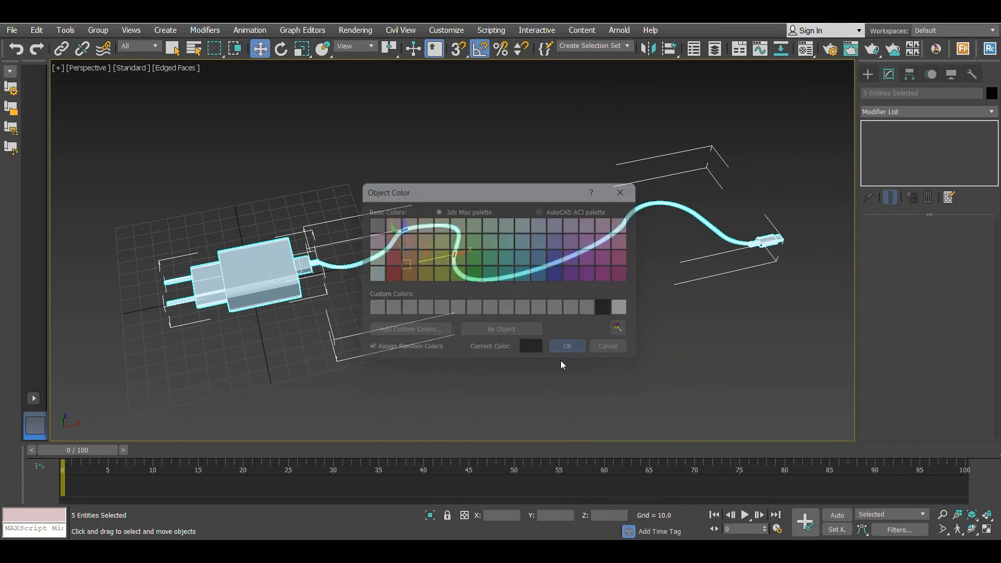
click(424, 326)
Hide the grid and display the Perspective view in Clay shading without edged faces
middle_drag(424, 327, 475, 312)
key(g)
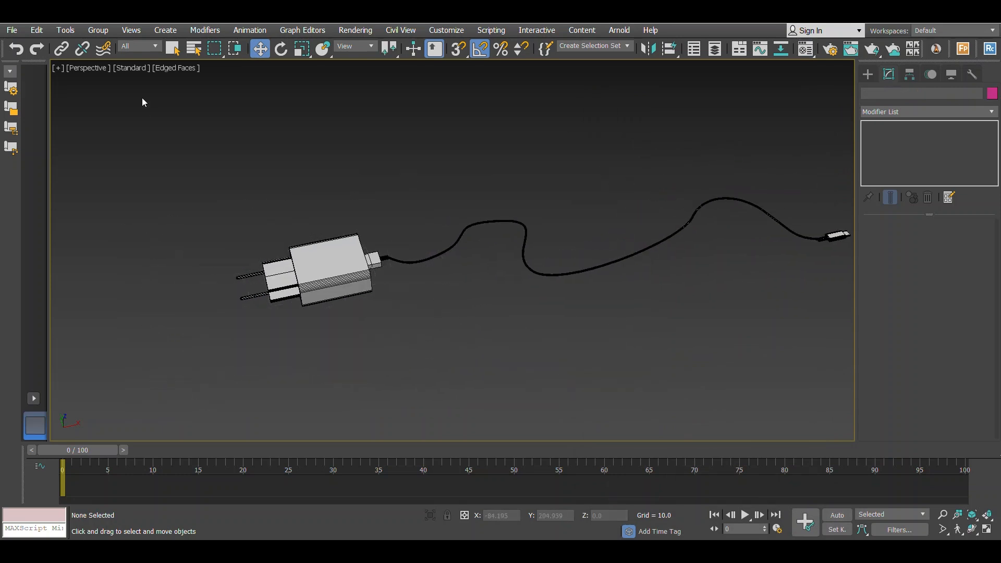
click(175, 69)
click(201, 146)
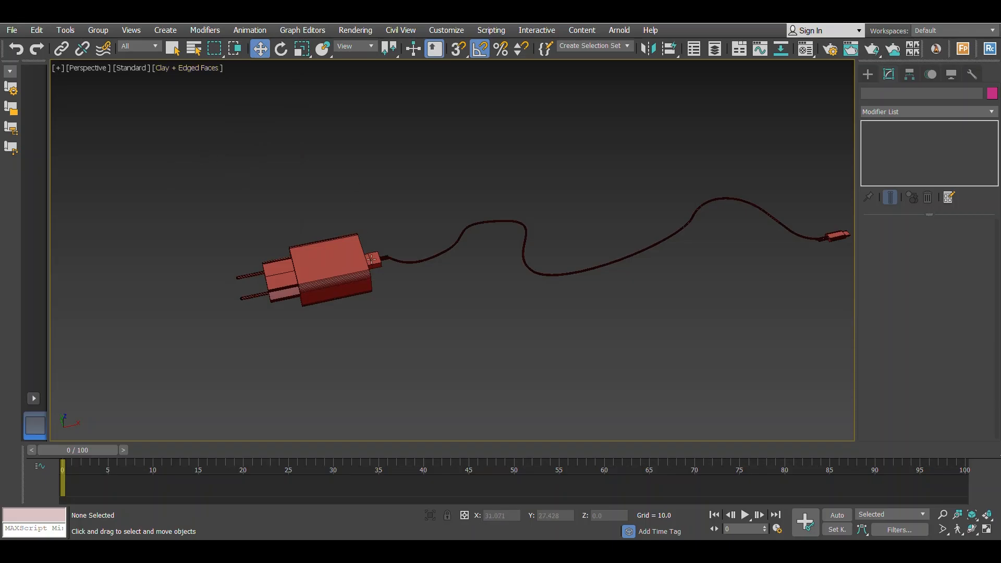
scroll(372, 259, up, 5)
key(F4)
scroll(392, 250, down, 5)
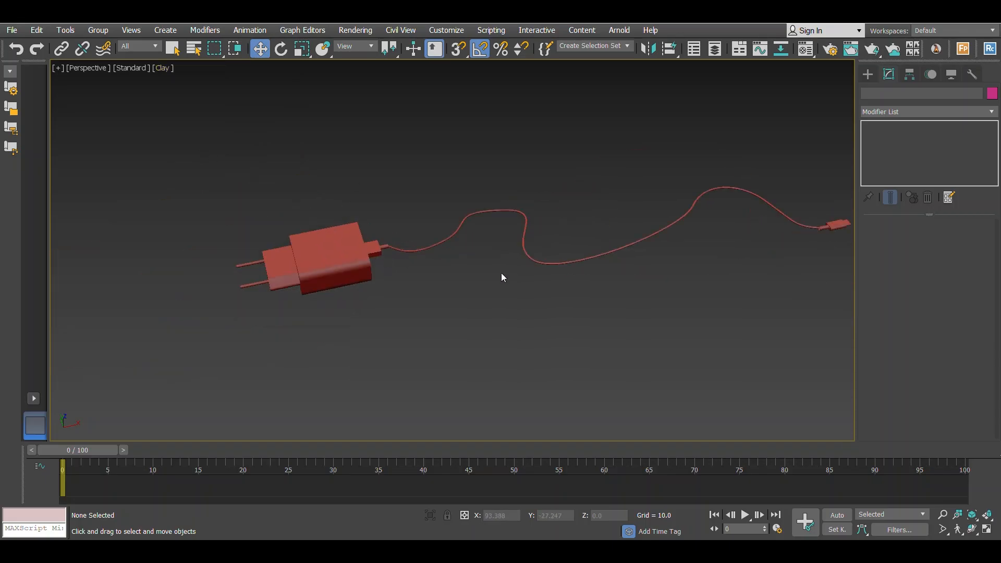
Set the cable spline's radial rendering thickness to 1.225
alt+middle_drag(502, 274, 492, 239)
drag(518, 193, 468, 245)
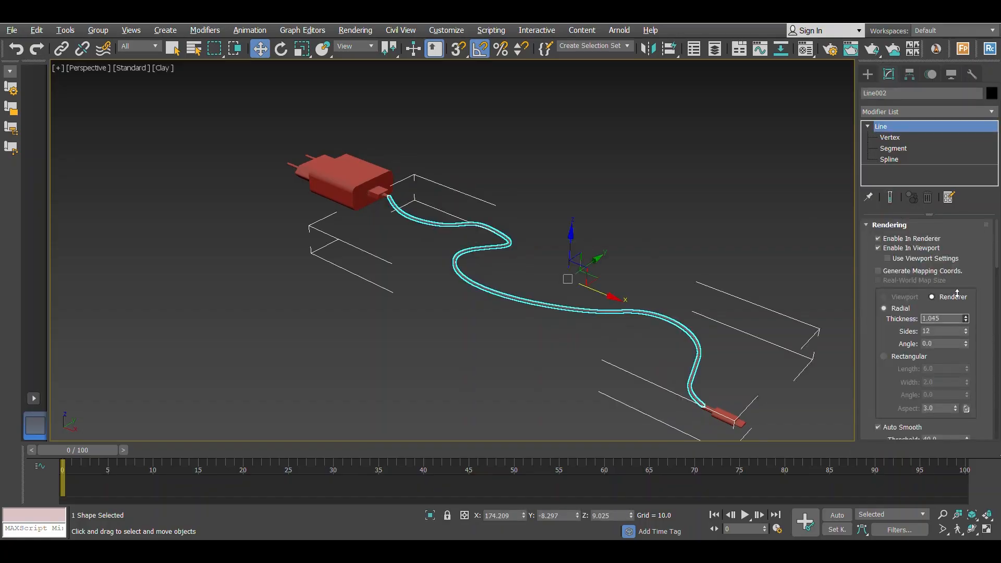
drag(946, 226, 947, 199)
alt+middle_drag(214, 222, 286, 224)
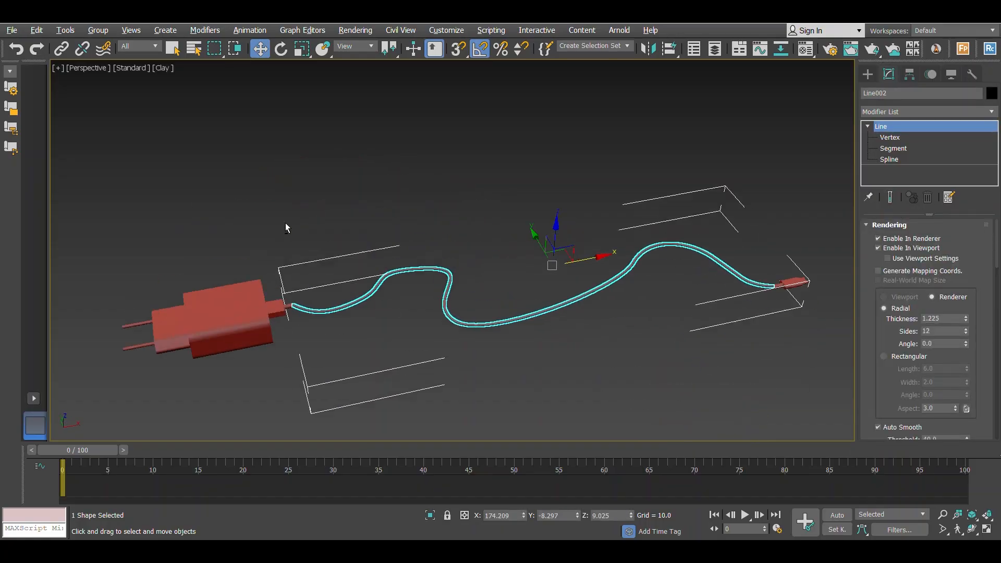
Inspect the cable's joint with the adapter and the whole model from several angles
scroll(298, 216, up, 6)
middle_drag(310, 309, 520, 266)
scroll(304, 199, down, 4)
click(317, 194)
scroll(585, 261, up, 5)
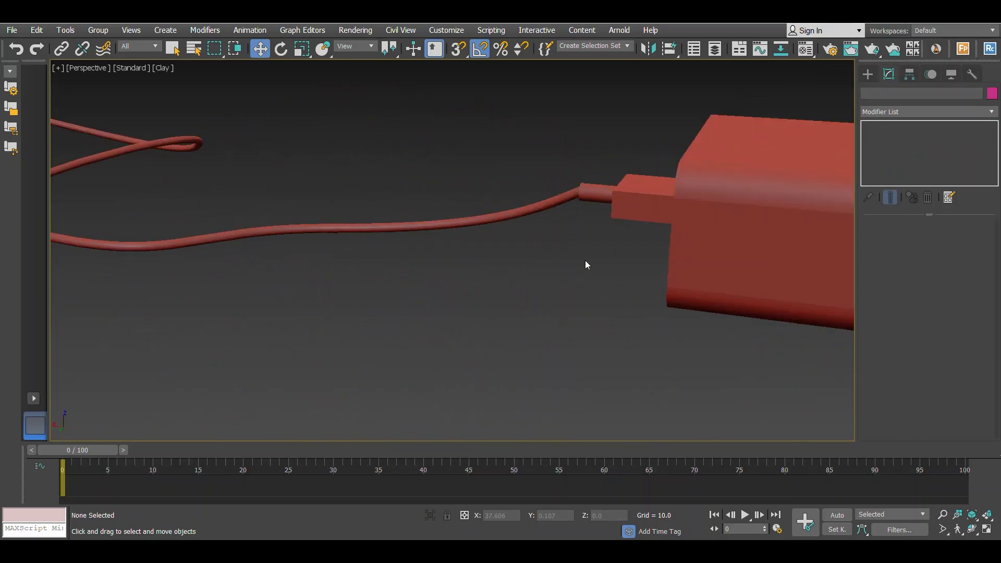
scroll(615, 263, down, 5)
alt+middle_drag(621, 264, 570, 264)
scroll(417, 268, up, 4)
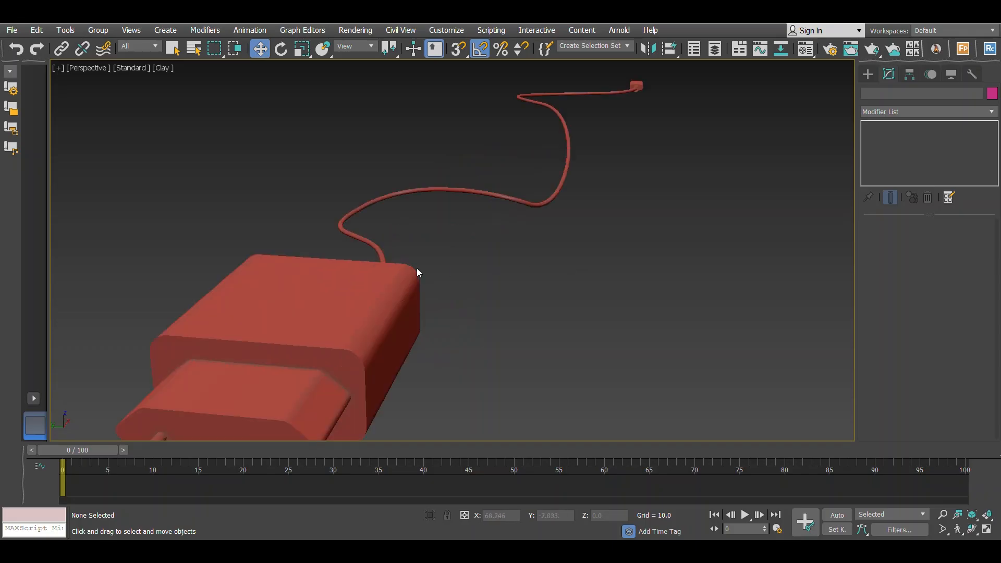
alt+middle_drag(521, 286, 427, 281)
middle_drag(587, 276, 471, 243)
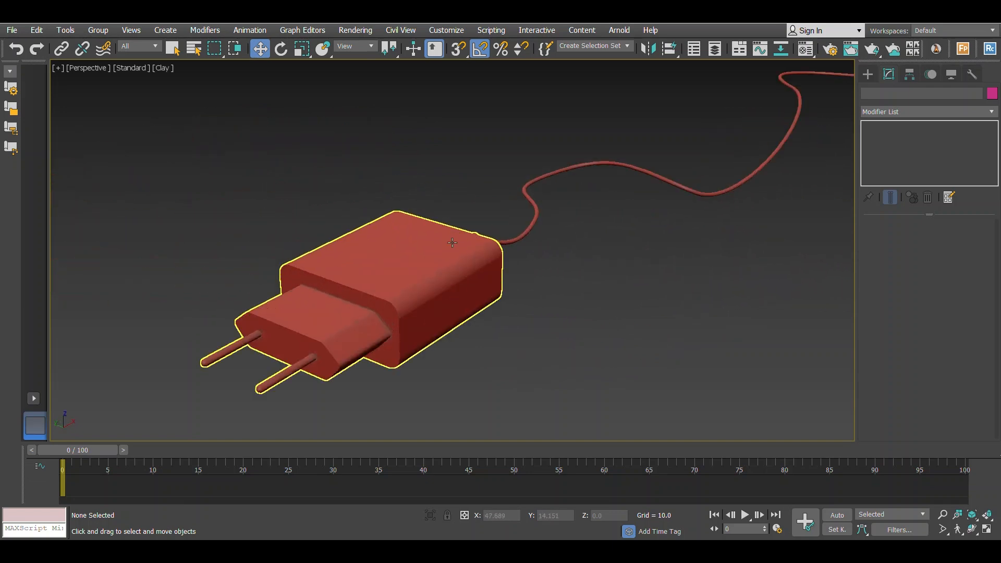
Turn edged faces back on over the Clay shading and view the adapter with its cable
key(F4)
scroll(454, 280, up, 3)
middle_drag(453, 280, 456, 321)
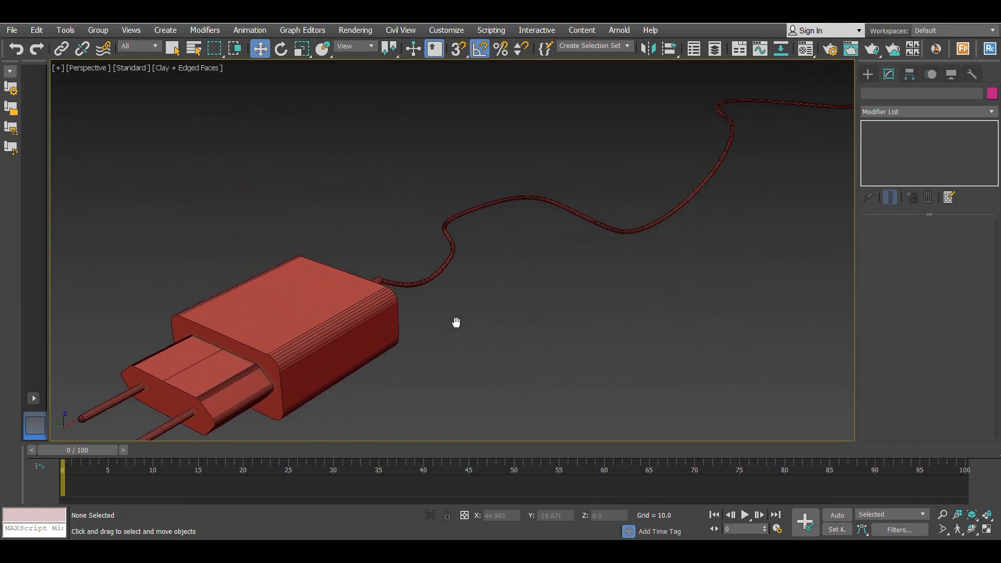
scroll(422, 342, down, 3)
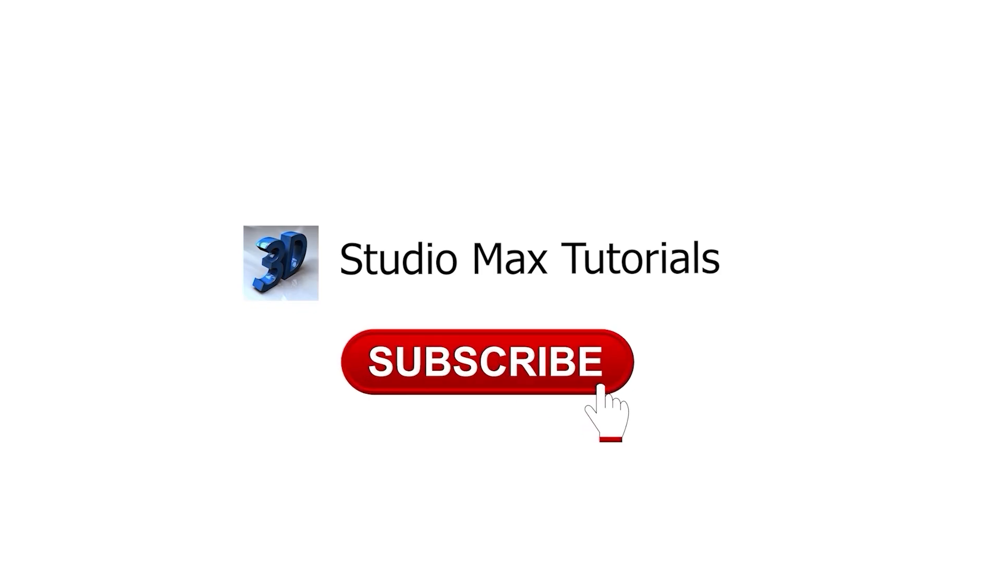